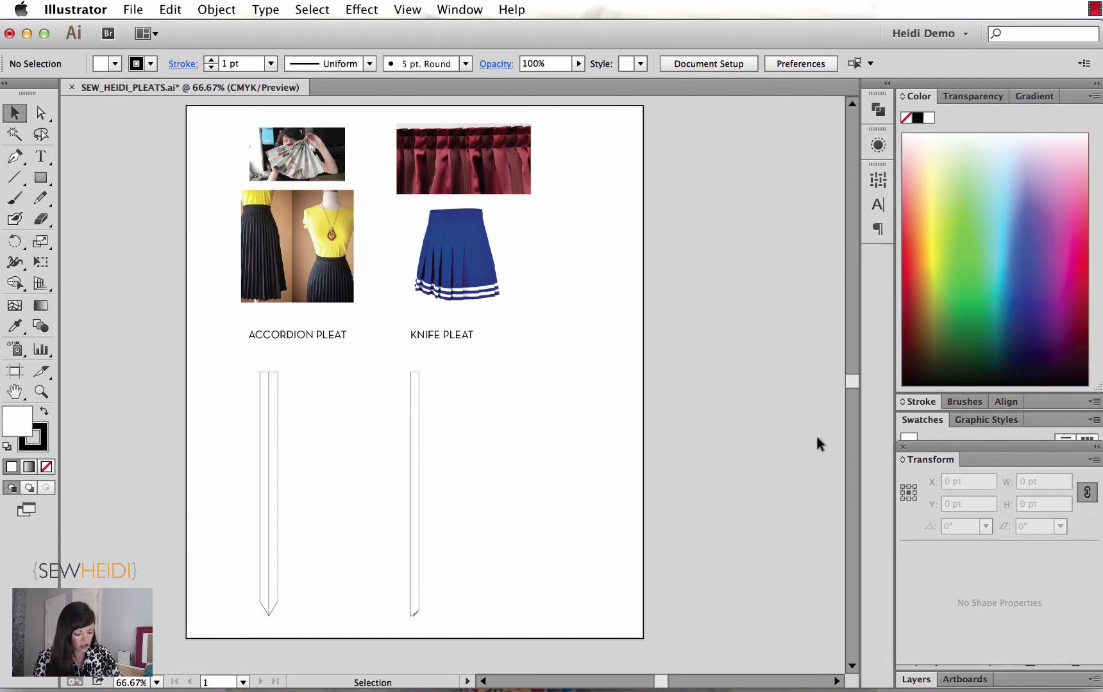
# Step: Zoom in on the accordion and knife pleat reference photos with a Zoom marquee
pyautogui.moveTo(224, 117); pyautogui.dragTo(548, 354)
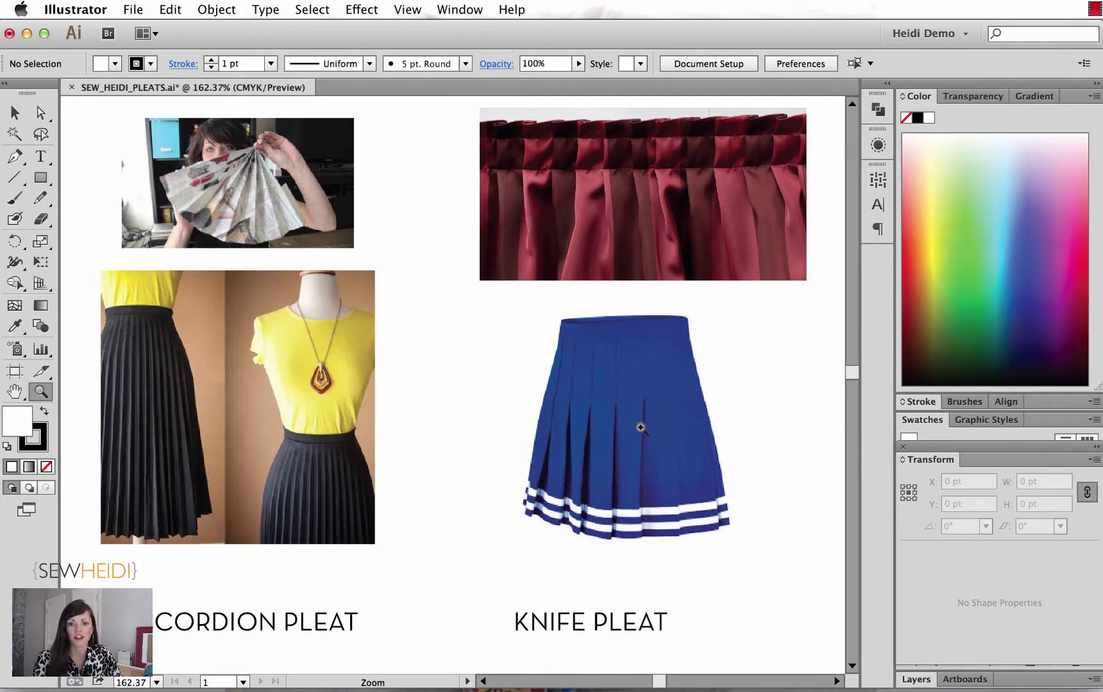
# Step: Zoom out to the pleat outline drawings and enable View > Smart Guides
pyautogui.press('v')
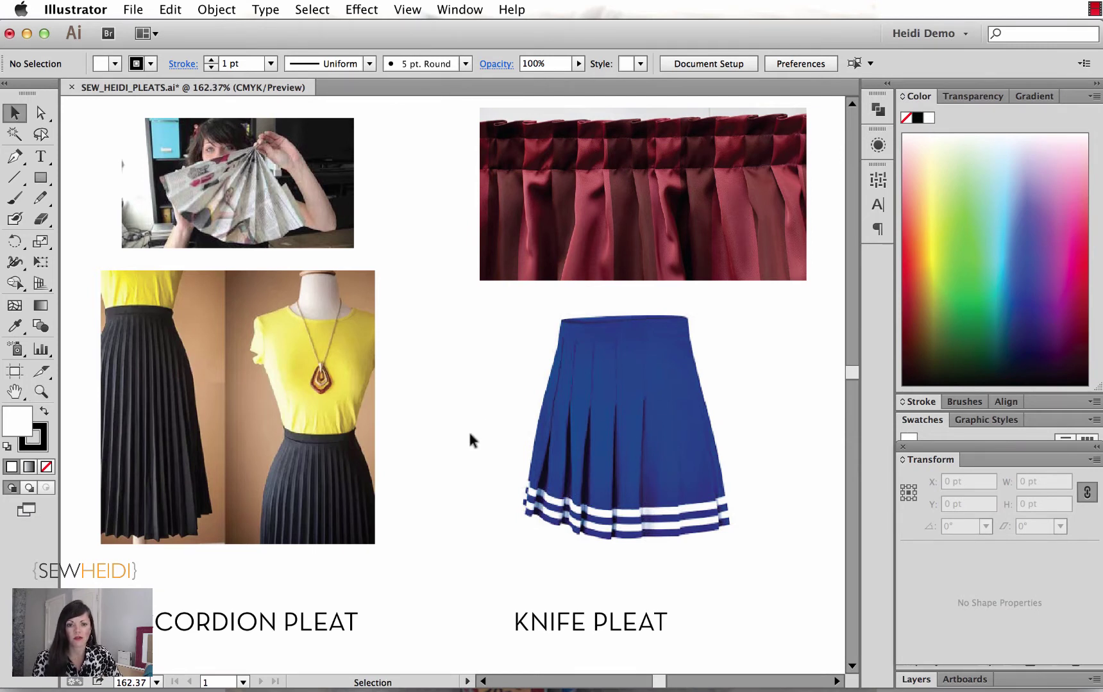
pyautogui.press('super+minus')
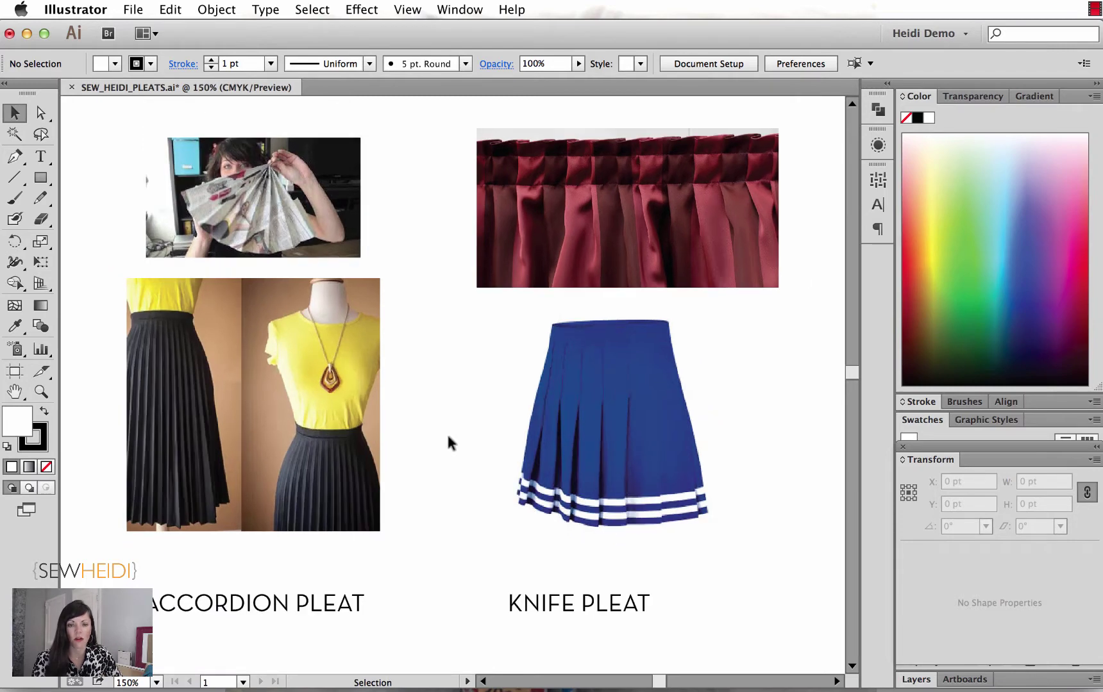
pyautogui.press('super+minus')
pyautogui.scroll(-10, 448, 436)
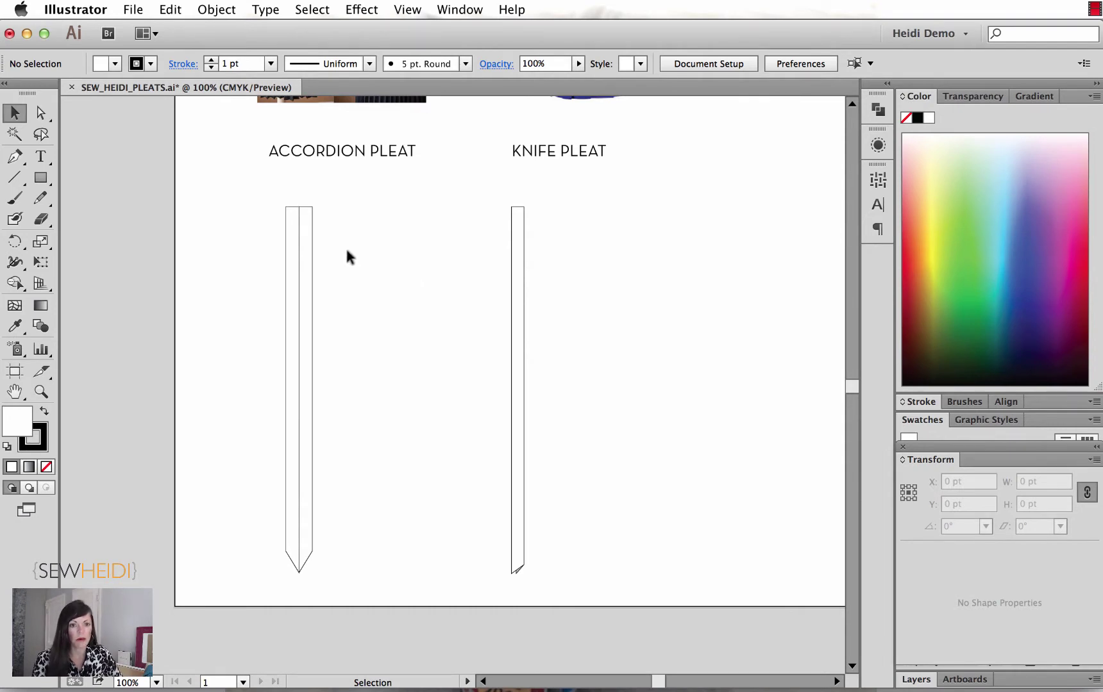
pyautogui.click(408, 9)
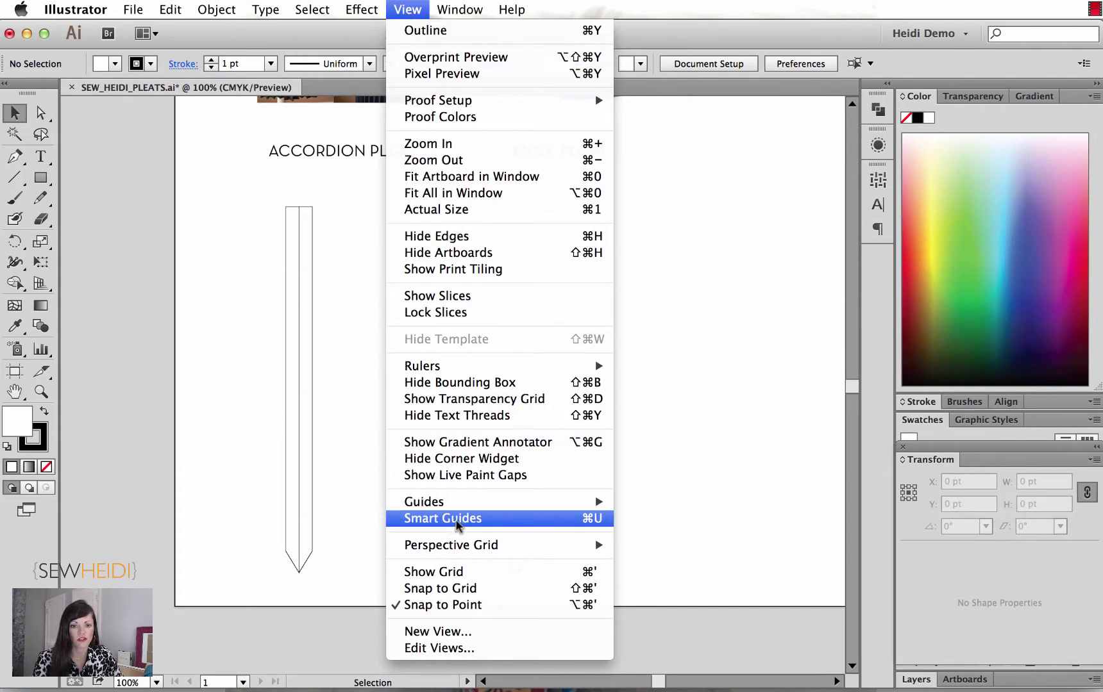
pyautogui.click(457, 524)
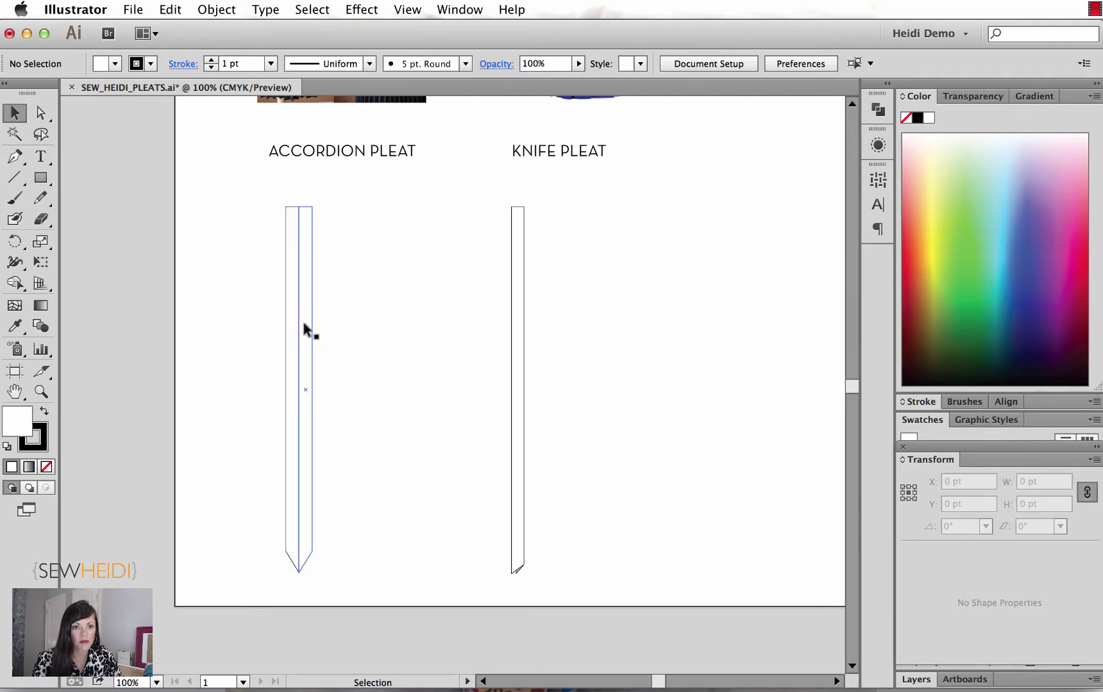
# Step: Draw a tall, thin rectangle to the right of the accordion strip
pyautogui.click(41, 177)
pyautogui.moveTo(357, 207); pyautogui.dragTo(368, 579)
pyautogui.click(15, 116)
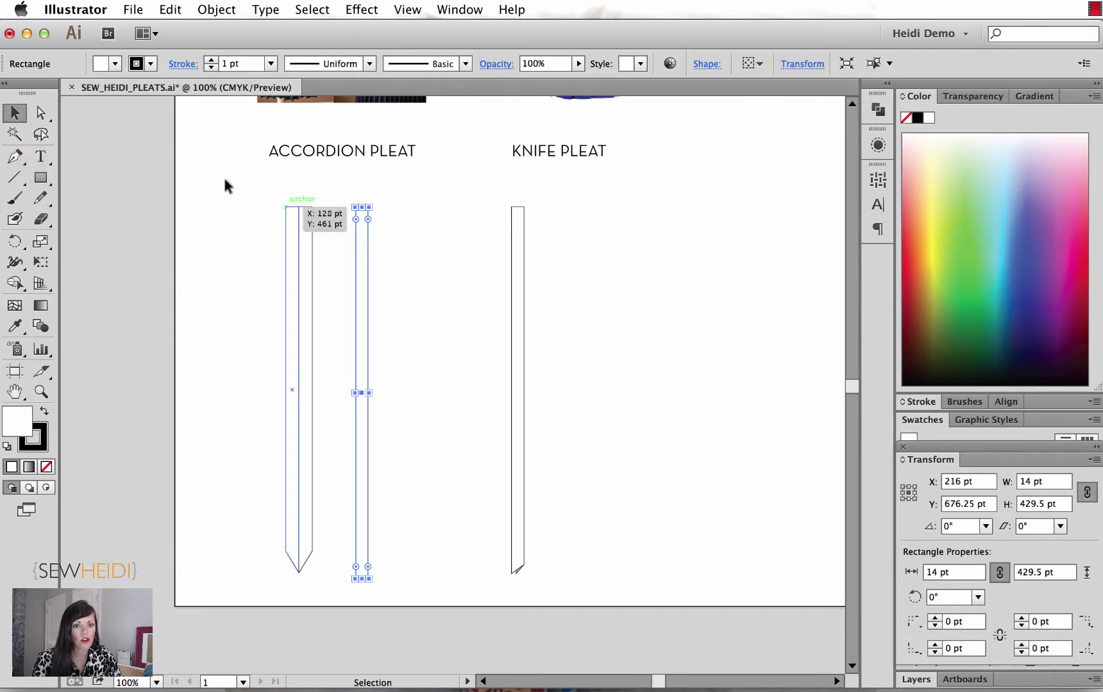
pyautogui.click(380, 187)
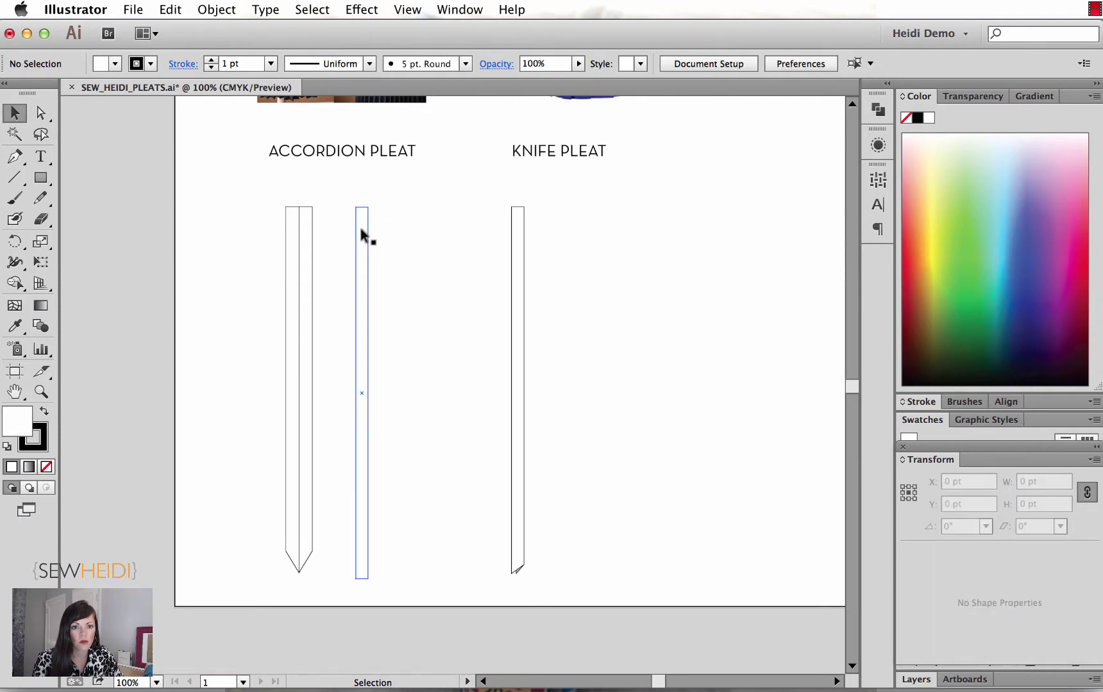
# Step: Alt-drag an identical copy of the rectangle 14 pt to the right
pyautogui.click(360, 229)
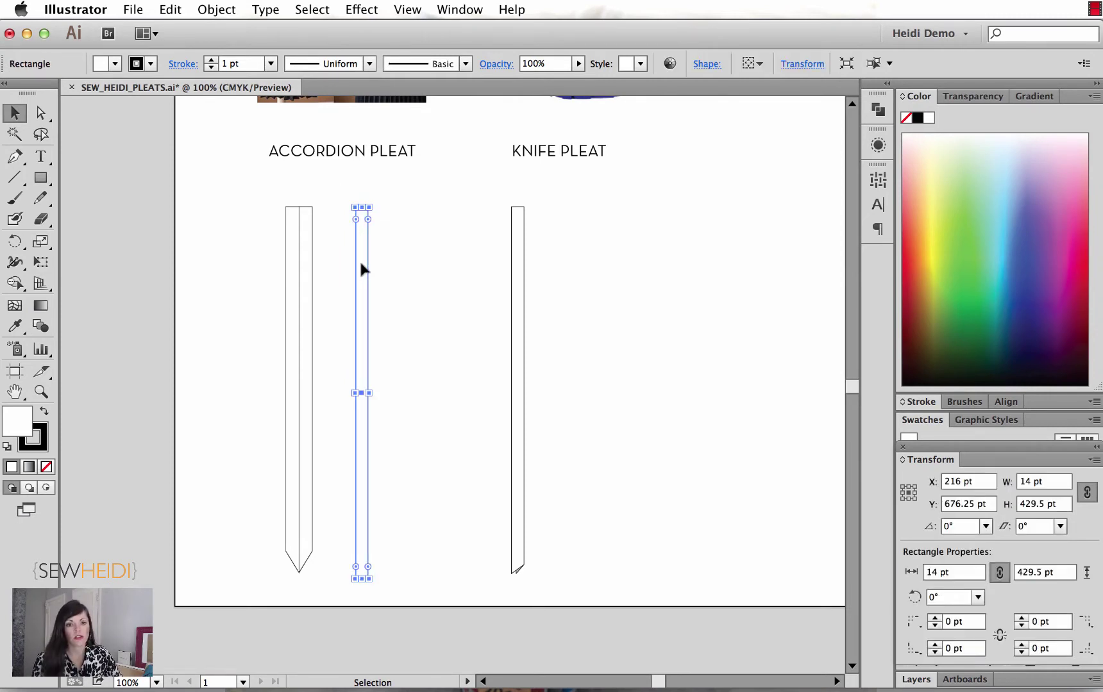
pyautogui.moveTo(364, 273); pyautogui.dragTo(375, 272)
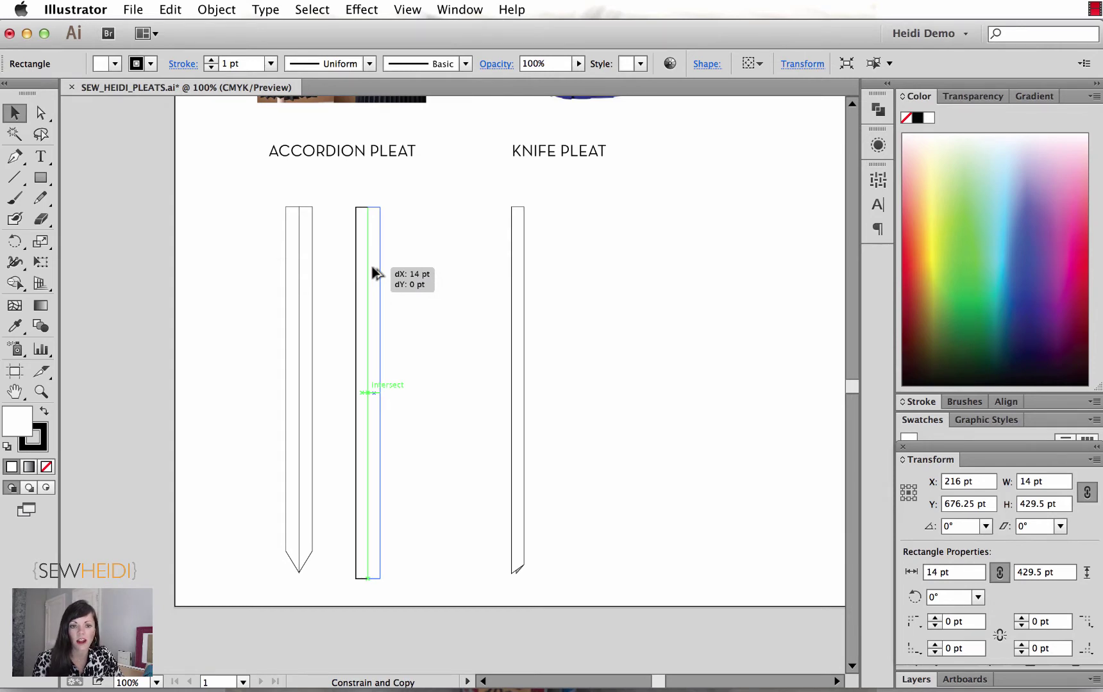
pyautogui.moveTo(375, 273); pyautogui.dragTo(375, 273)
pyautogui.click(442, 364)
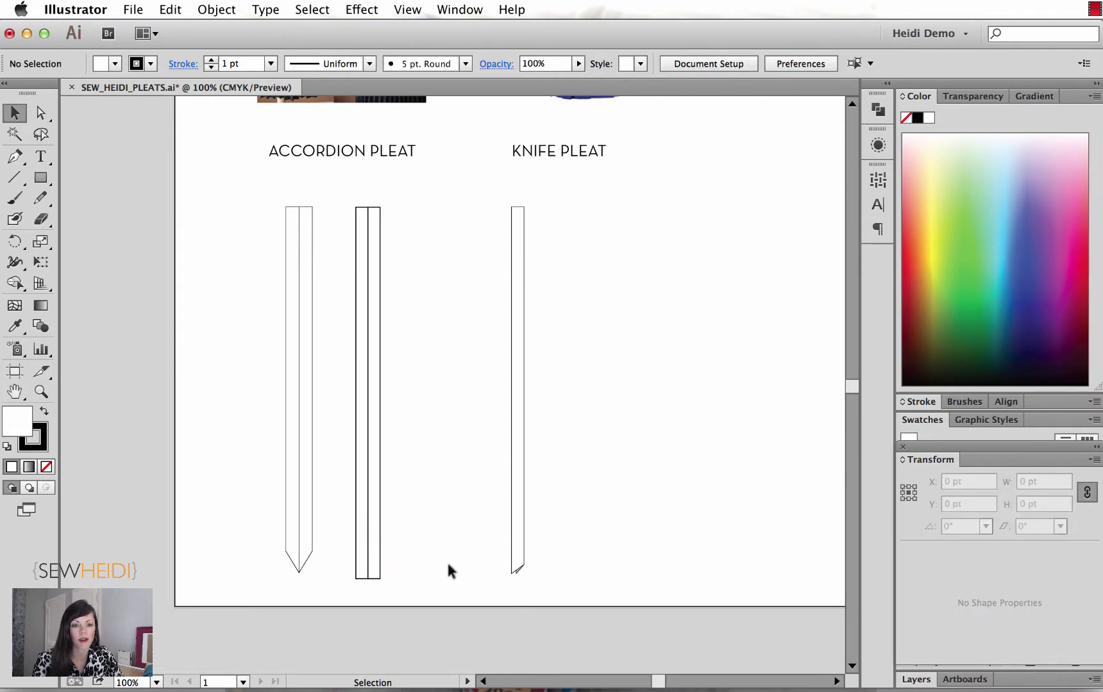
pyautogui.click(39, 116)
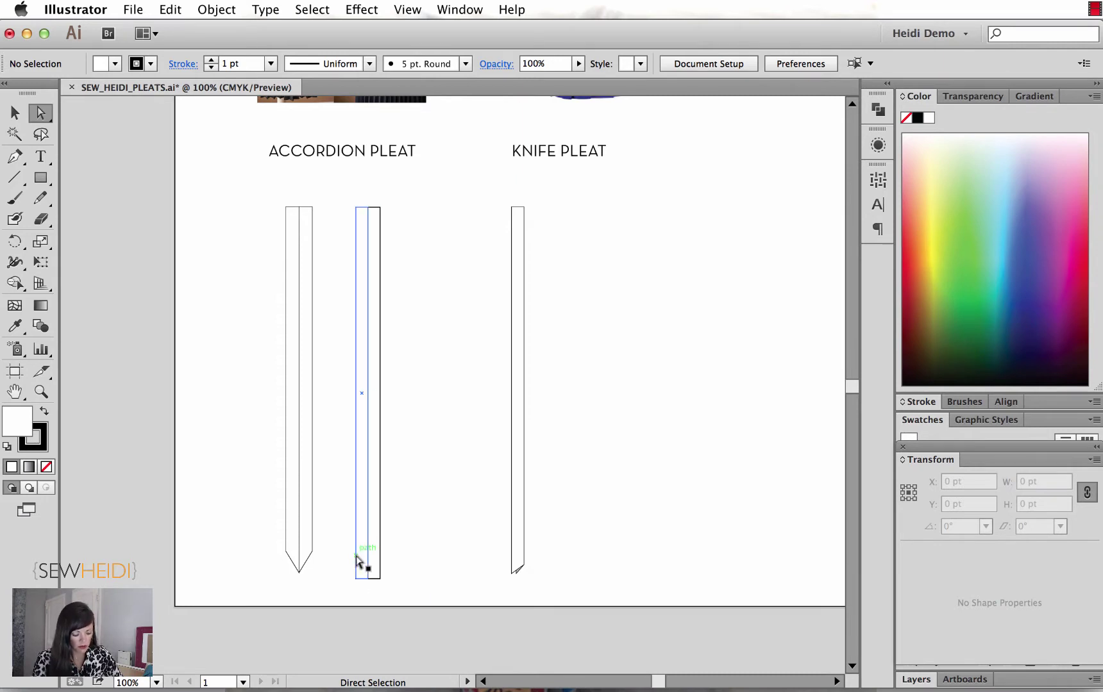
# Step: Nudge both rectangles' bottom anchors down into a V tip, then magnify the tip
pyautogui.press('z')
pyautogui.moveTo(333, 486); pyautogui.dragTo(443, 468)
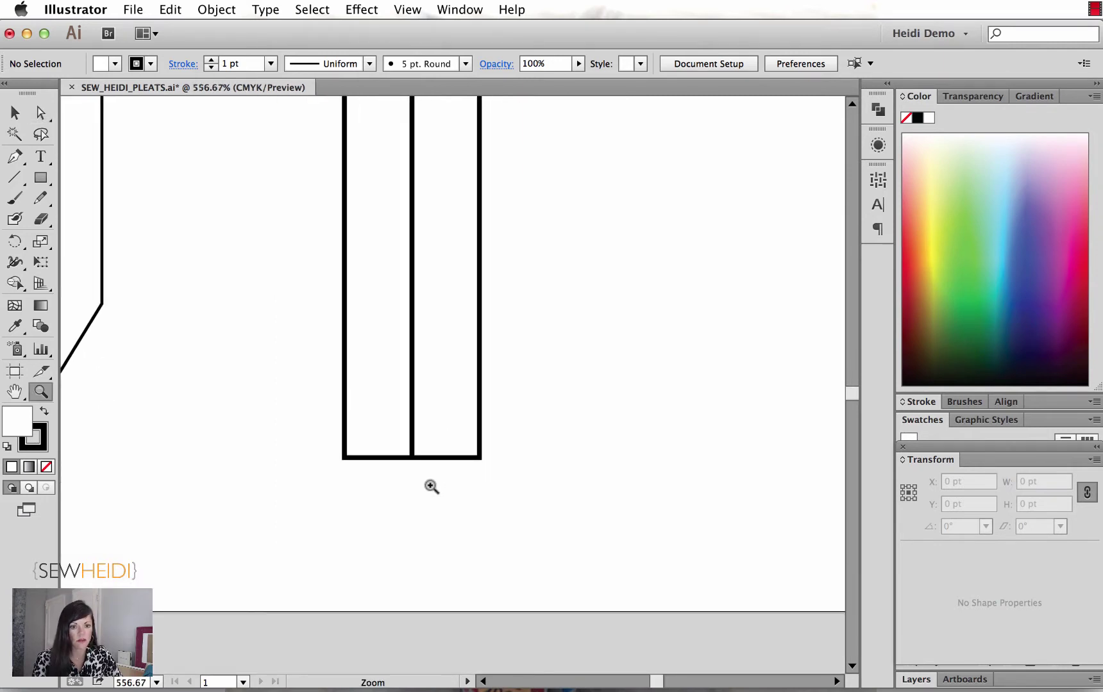
pyautogui.press('a')
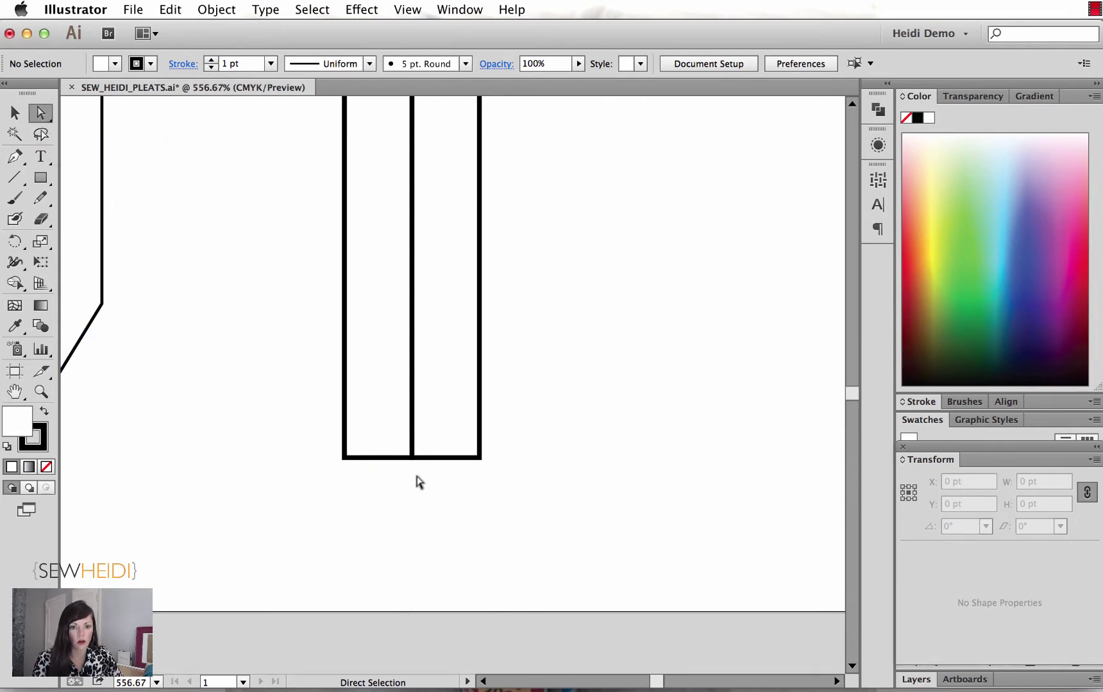
pyautogui.moveTo(423, 474); pyautogui.dragTo(395, 443)
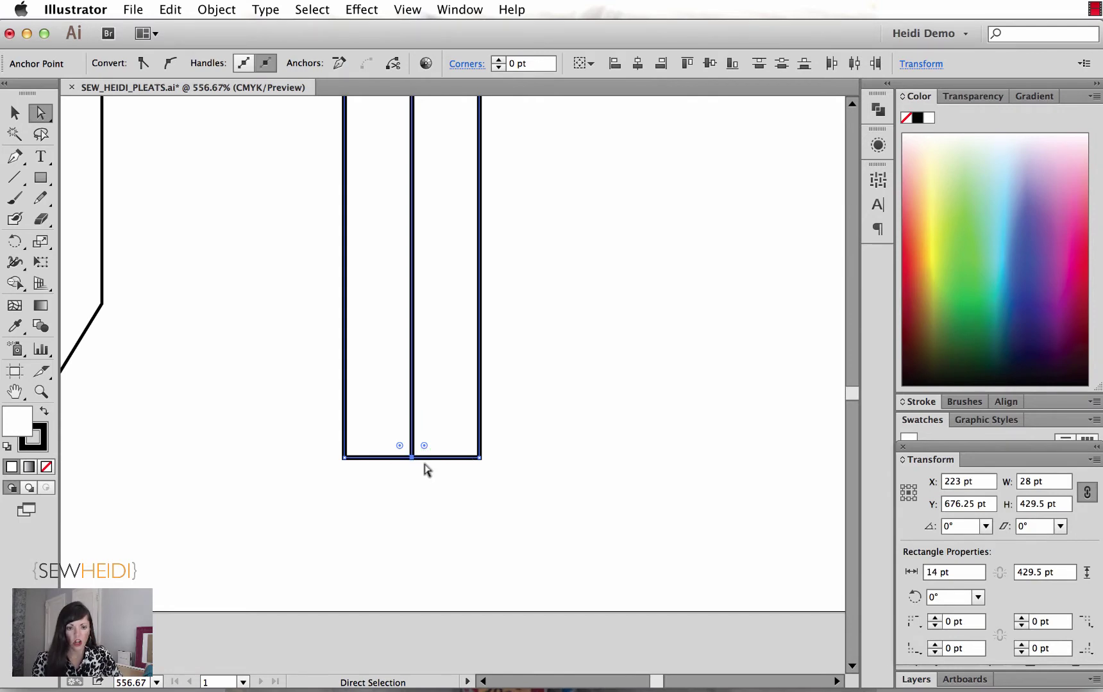
pyautogui.press('Down')
pyautogui.press('Down')
pyautogui.press('Down')
pyautogui.press('Down')
pyautogui.press('Down')
pyautogui.press('Down')
pyautogui.press('Down')
pyautogui.press('Down')
pyautogui.press('Down')
pyautogui.press('Down')
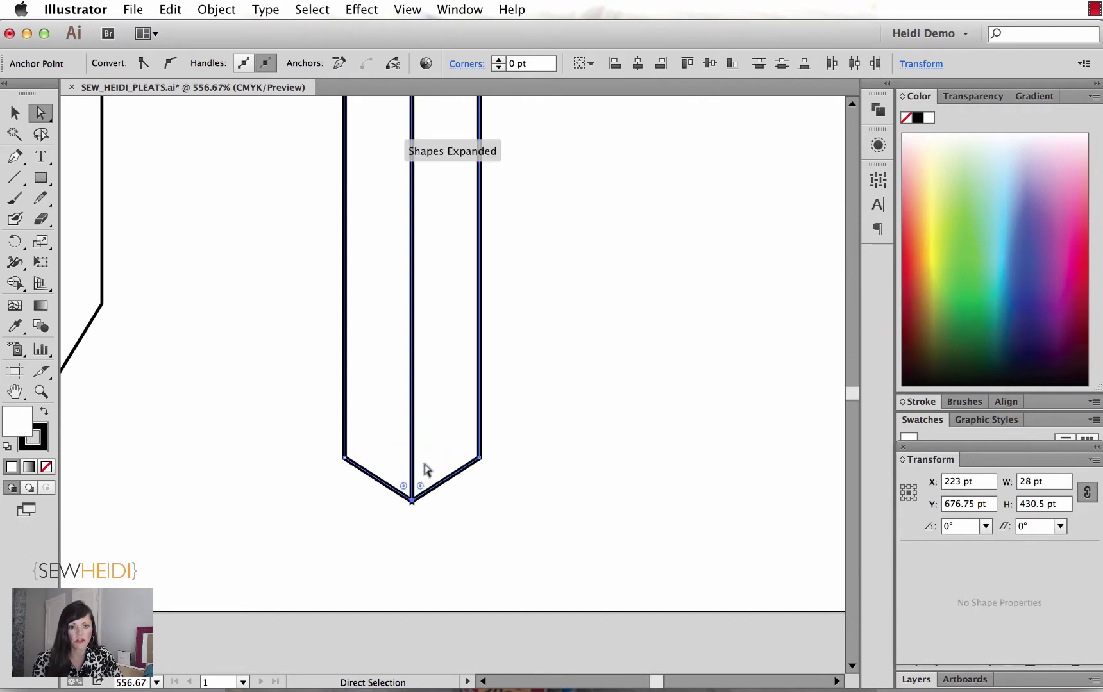
pyautogui.press('Down')
pyautogui.press('Down')
pyautogui.press('Down')
pyautogui.press('Down')
pyautogui.press('Down')
pyautogui.press('Down')
pyautogui.press('Down')
pyautogui.press('Down')
pyautogui.press('Down')
pyautogui.press('Down')
pyautogui.press('Down')
pyautogui.click(468, 537)
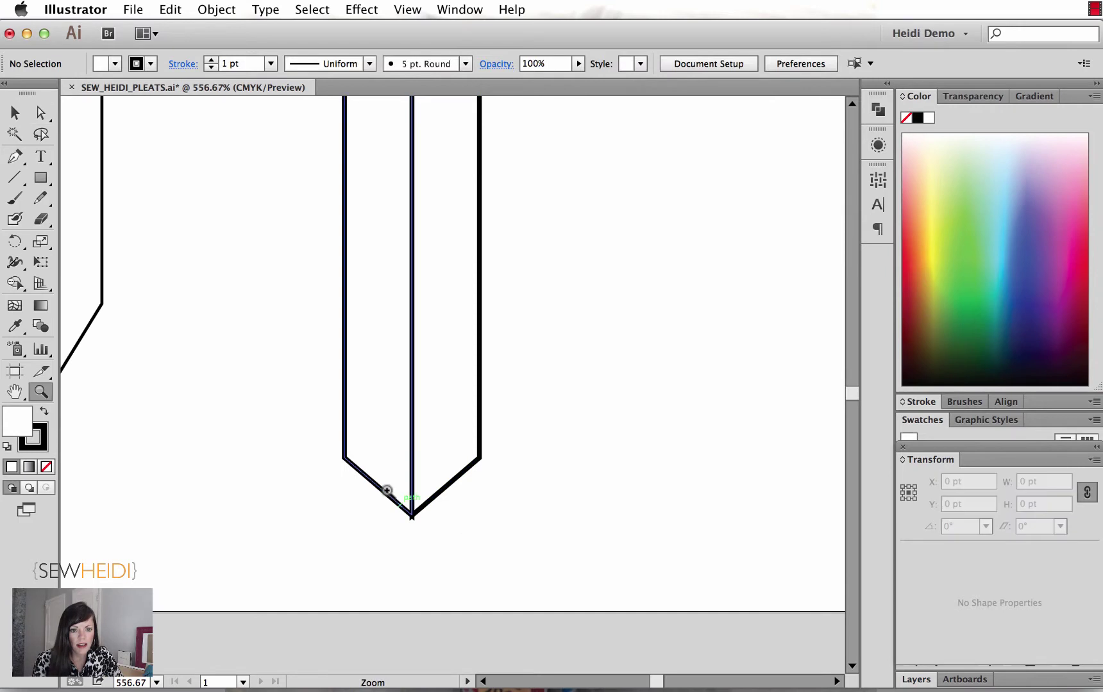
pyautogui.press('z')
pyautogui.moveTo(387, 491); pyautogui.dragTo(439, 546)
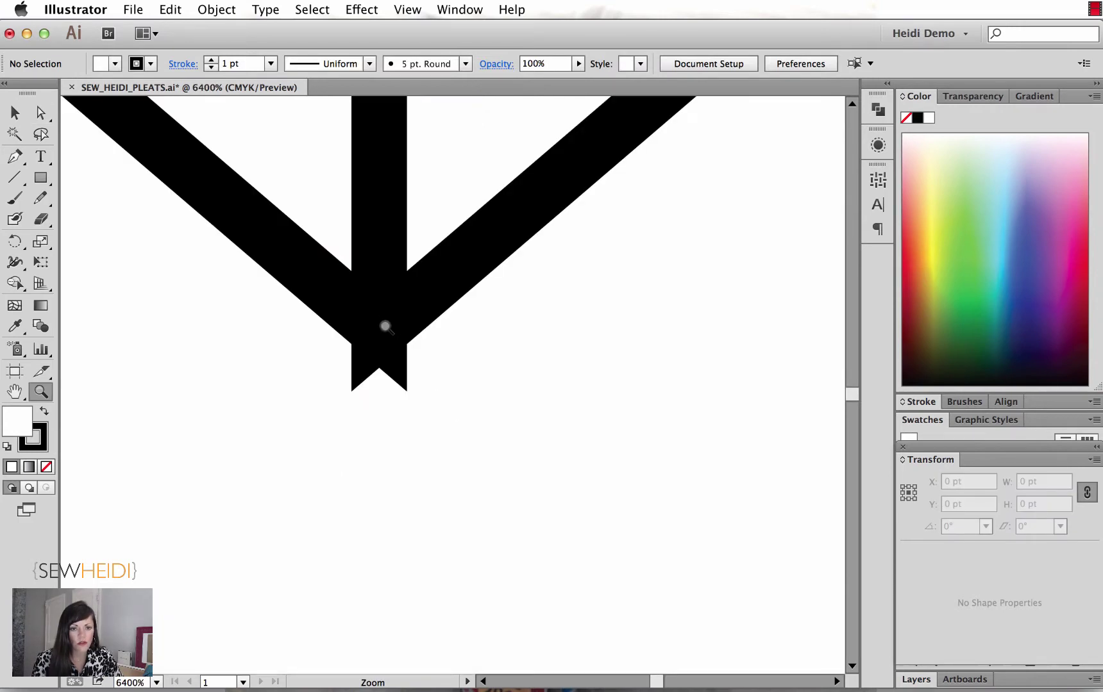
# Step: Give the pointed strip path Round Join corners in the Stroke panel
pyautogui.press('v')
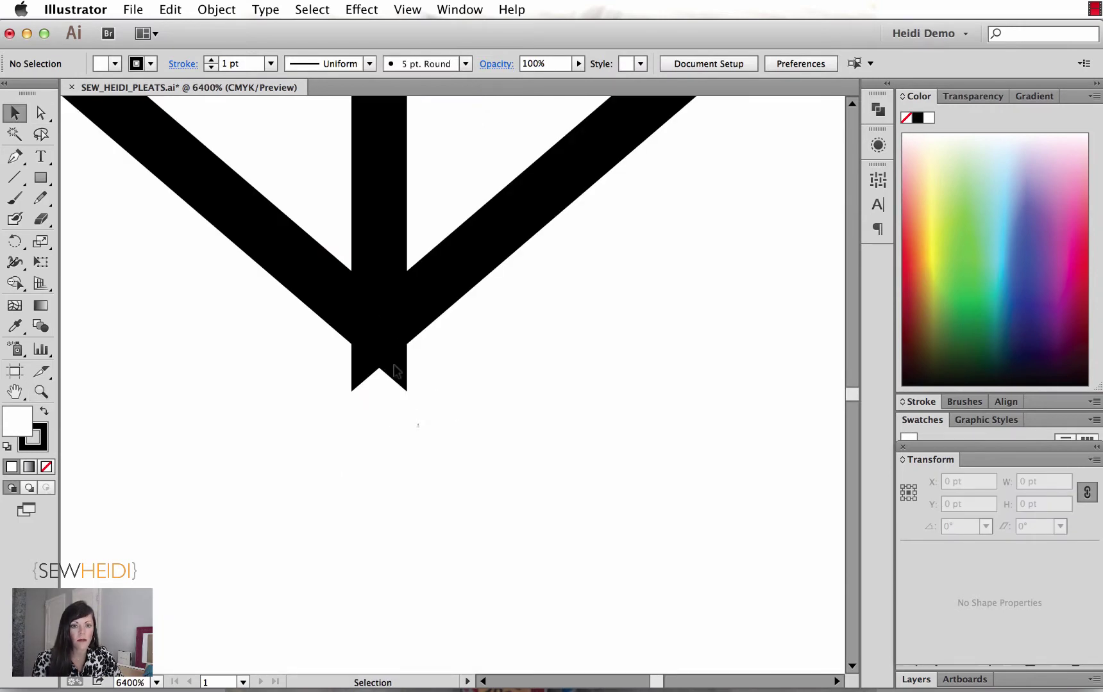
pyautogui.click(400, 351)
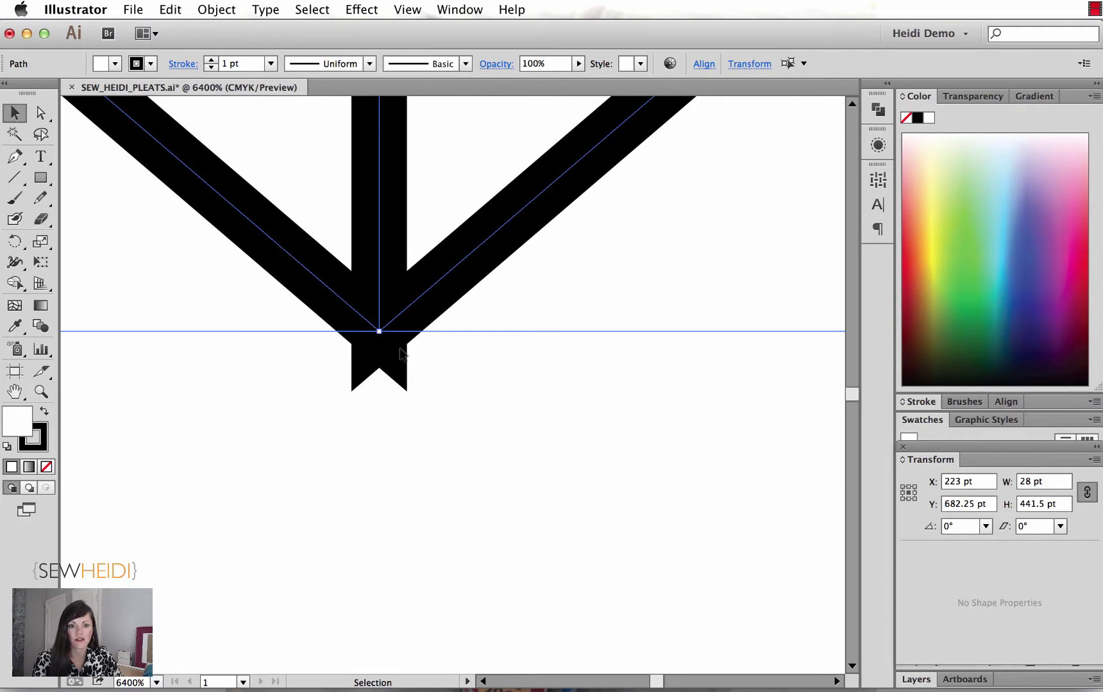
pyautogui.click(918, 405)
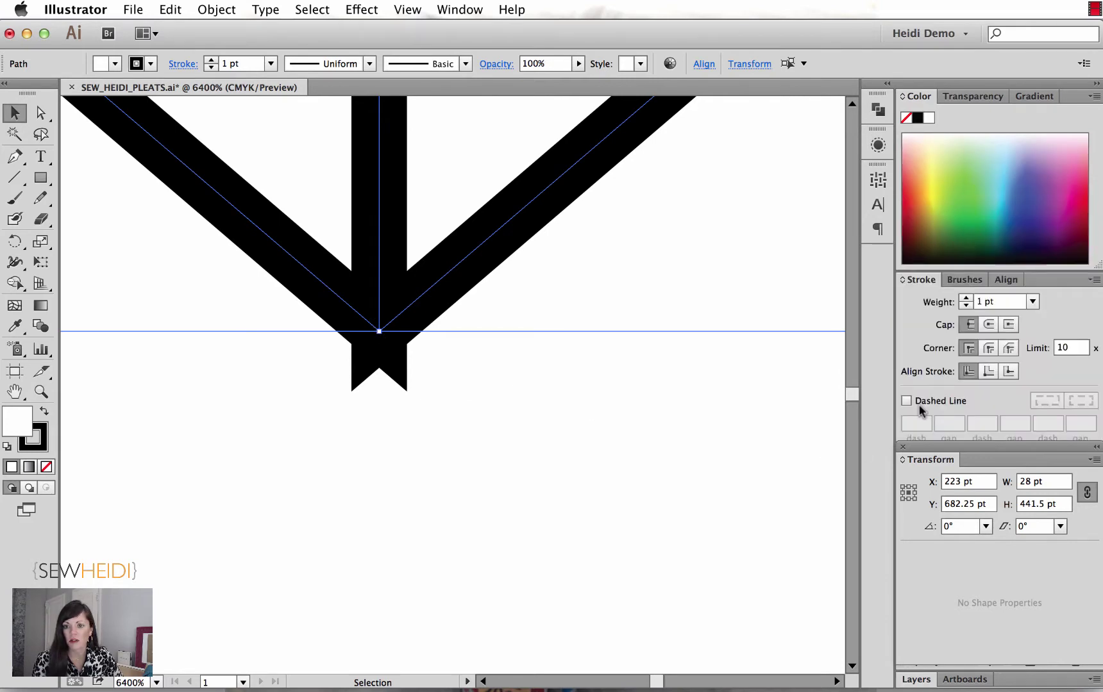
pyautogui.click(988, 350)
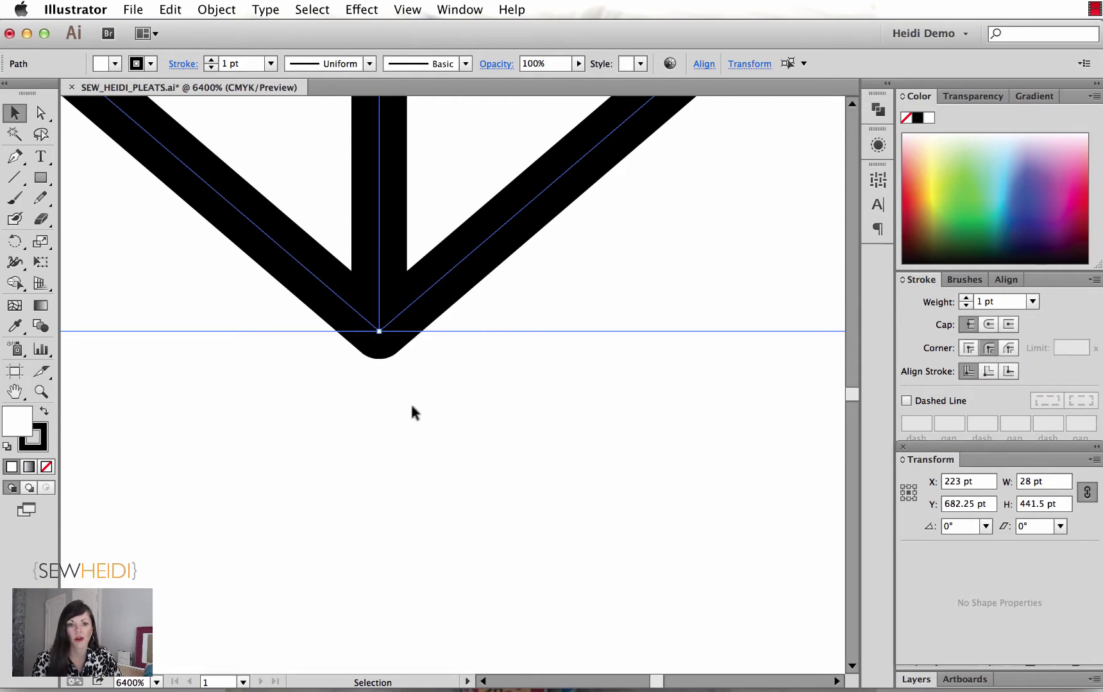
# Step: Delete the original accordion strip and select the new 28 pt-wide pointed strip
pyautogui.press('super+minus')
pyautogui.press('super+minus')
pyautogui.press('super+minus')
pyautogui.press('super+minus')
pyautogui.press('super+minus')
pyautogui.press('super+minus')
pyautogui.press('super+minus')
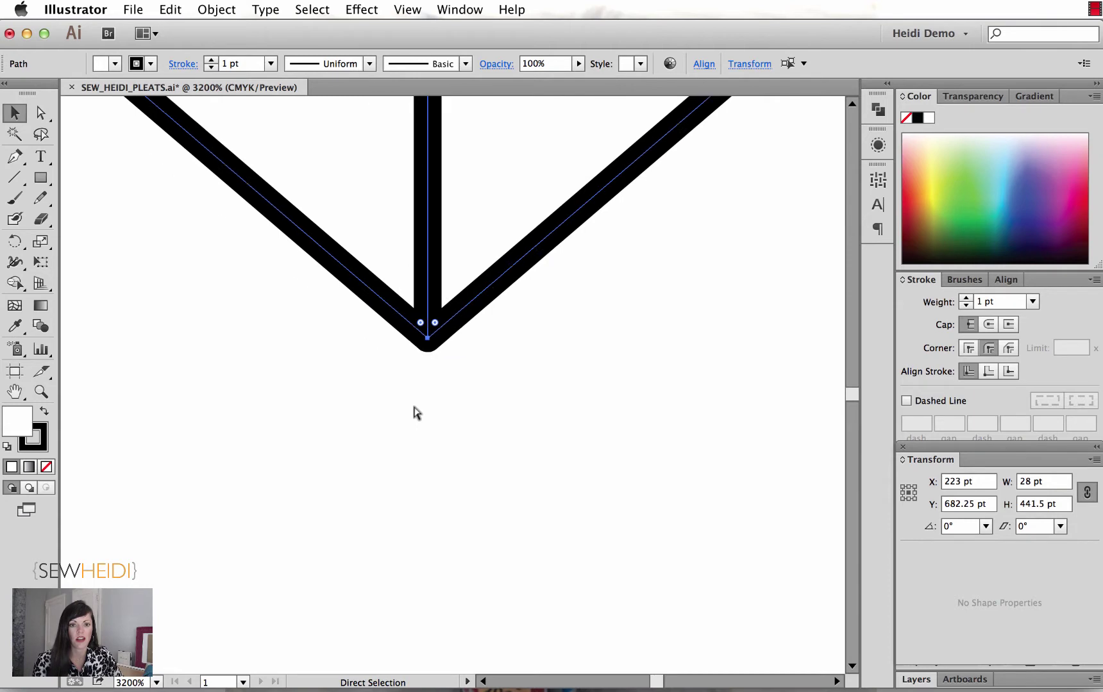
pyautogui.press('super+minus')
pyautogui.press('super+minus')
pyautogui.press('super+minus')
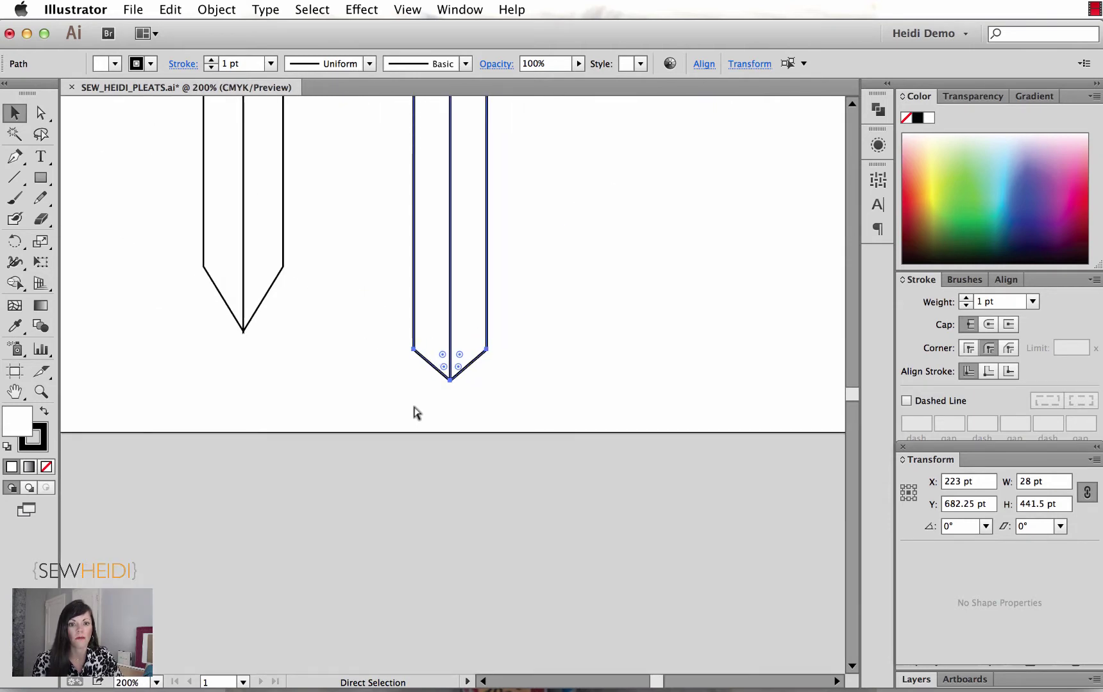
pyautogui.moveTo(495, 310); pyautogui.dragTo(491, 421)
pyautogui.press('super+minus')
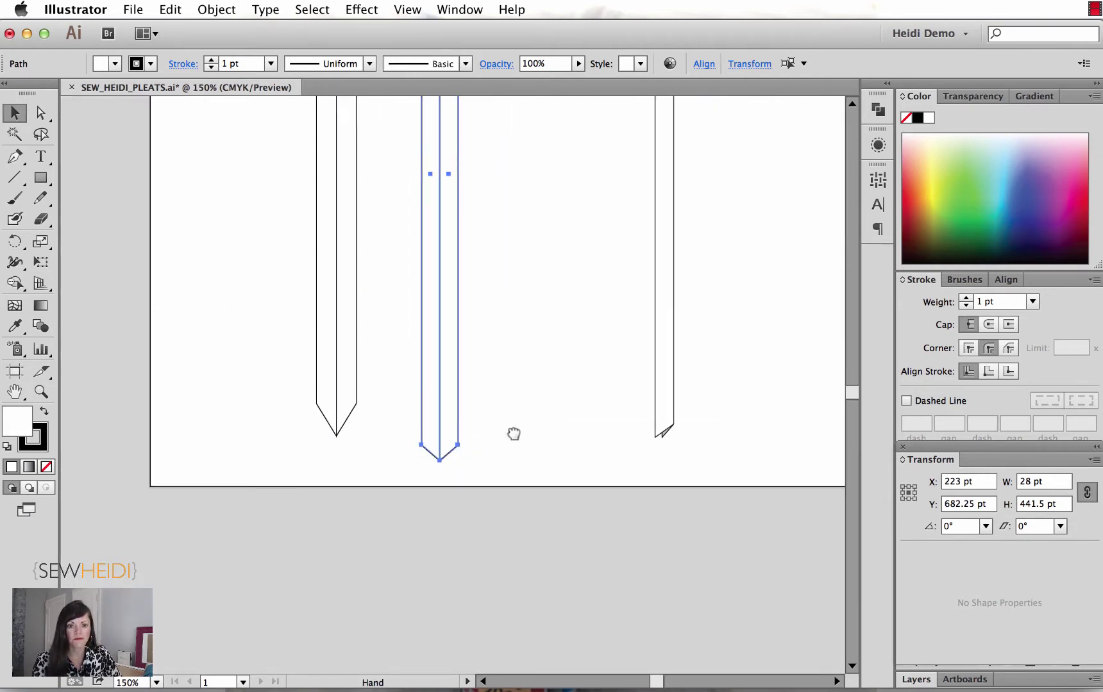
pyautogui.scroll(3, 512, 380)
pyautogui.moveTo(277, 229); pyautogui.dragTo(363, 287)
pyautogui.press('Delete')
pyautogui.press('super+minus')
pyautogui.moveTo(413, 318); pyautogui.dragTo(286, 319)
pyautogui.click(423, 379)
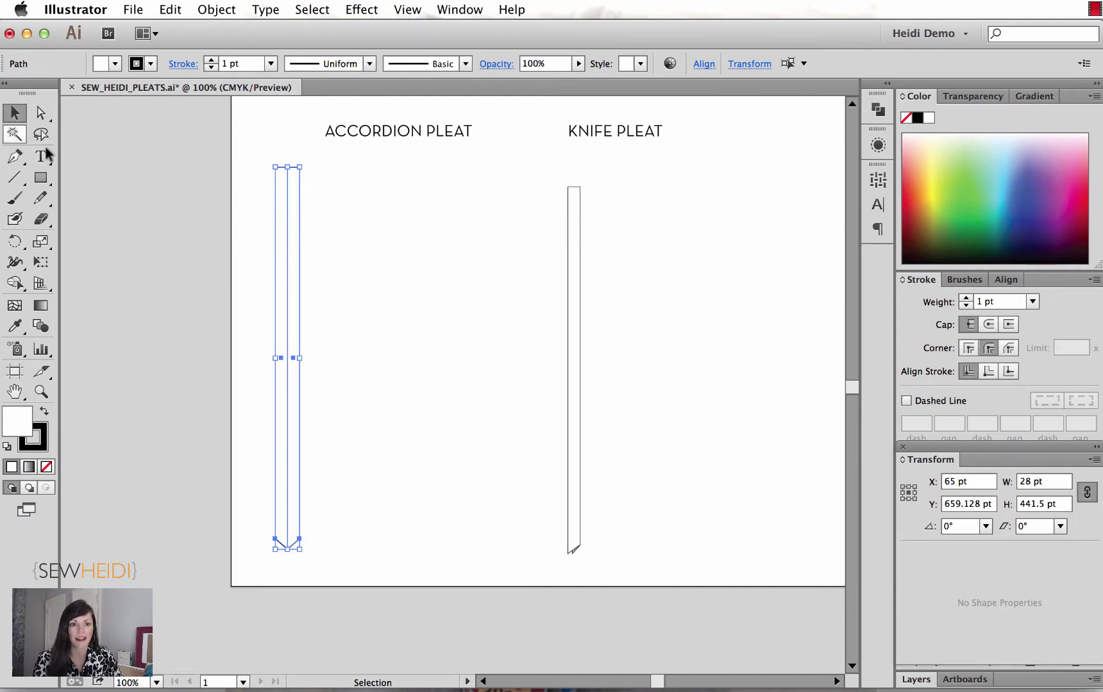
# Step: Alt-drag a copy of the pointed strip 28 pt right, to X 93 pt
pyautogui.moveTo(290, 294); pyautogui.dragTo(317, 294)
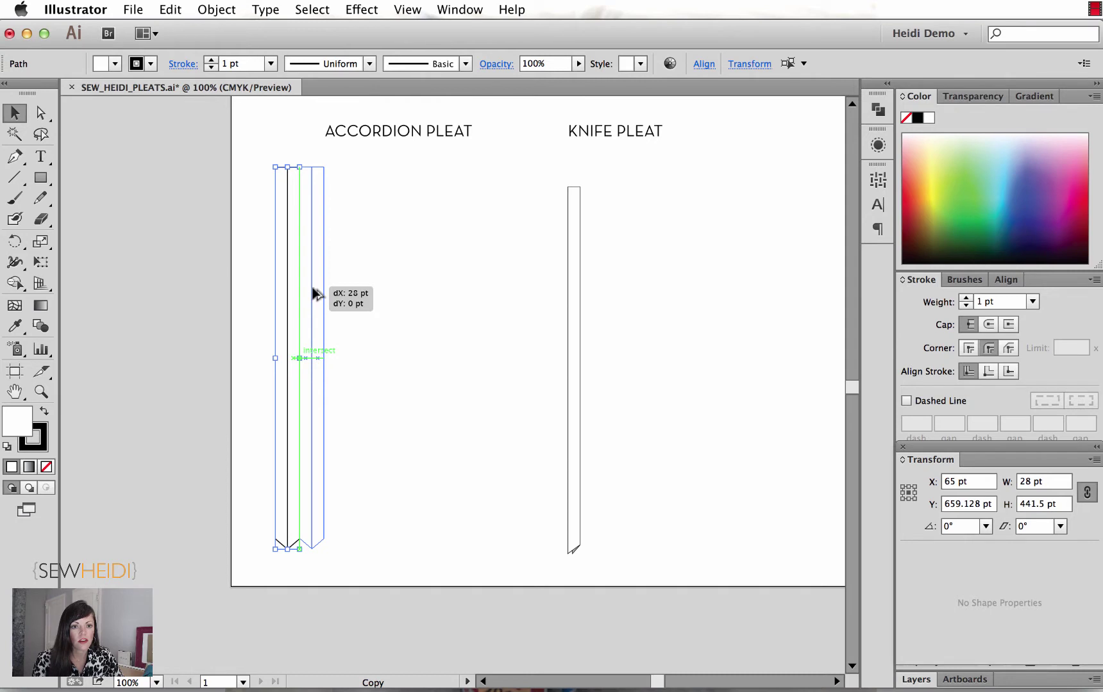
pyautogui.moveTo(316, 293); pyautogui.dragTo(317, 293)
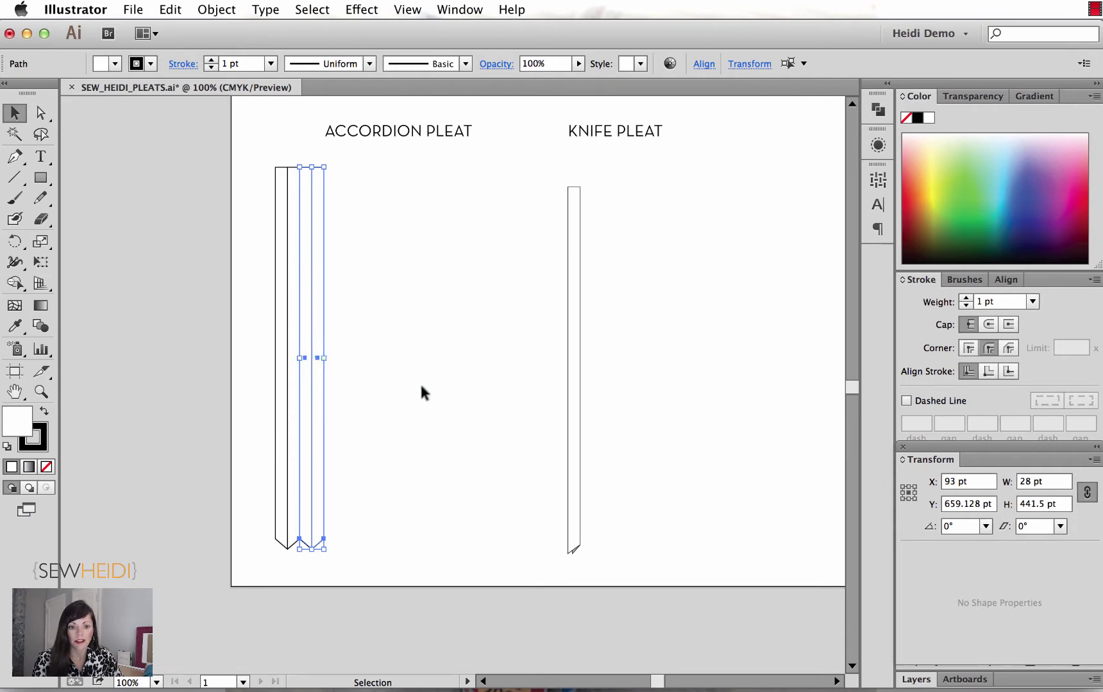
# Step: Repeat the 28 pt copy with Transform Again and Cmd+D to nine strips, then select all of them
pyautogui.click(218, 10)
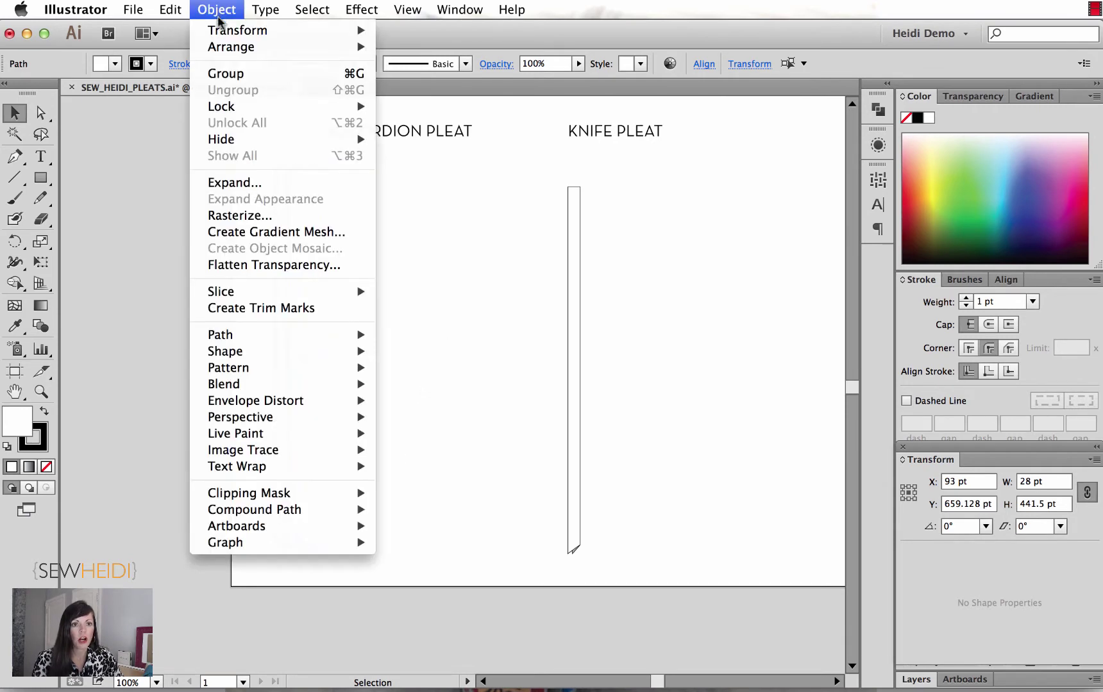
pyautogui.moveTo(218, 36)
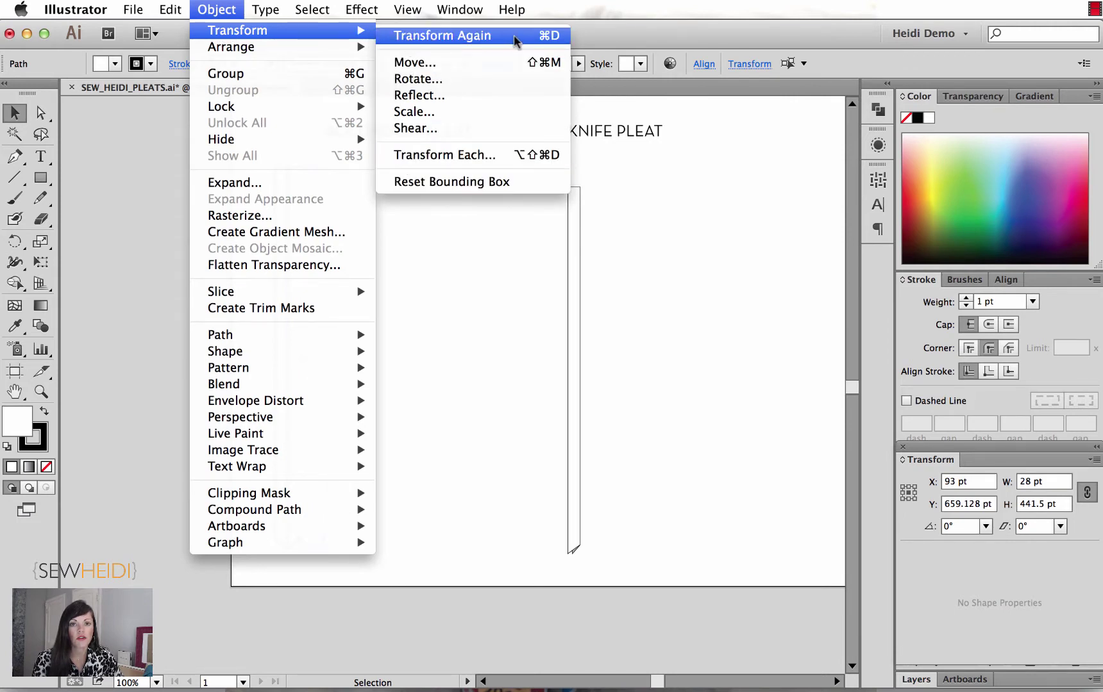
pyautogui.click(471, 35)
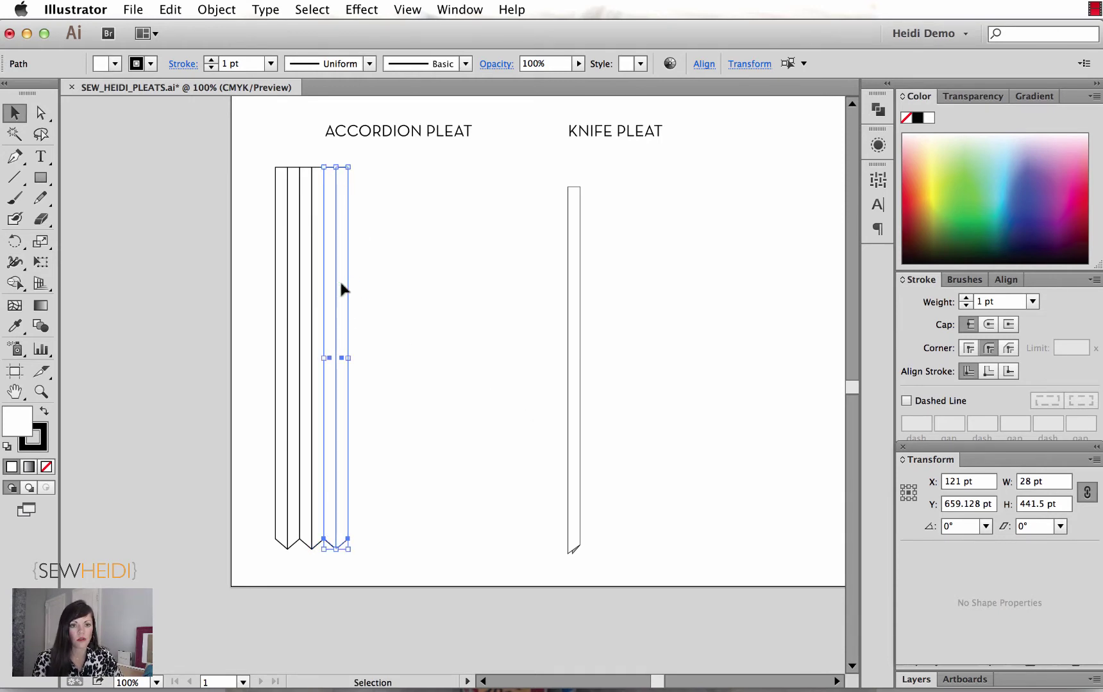
pyautogui.press('super+d')
pyautogui.press('super+d')
pyautogui.press('super+d')
pyautogui.press('super+d')
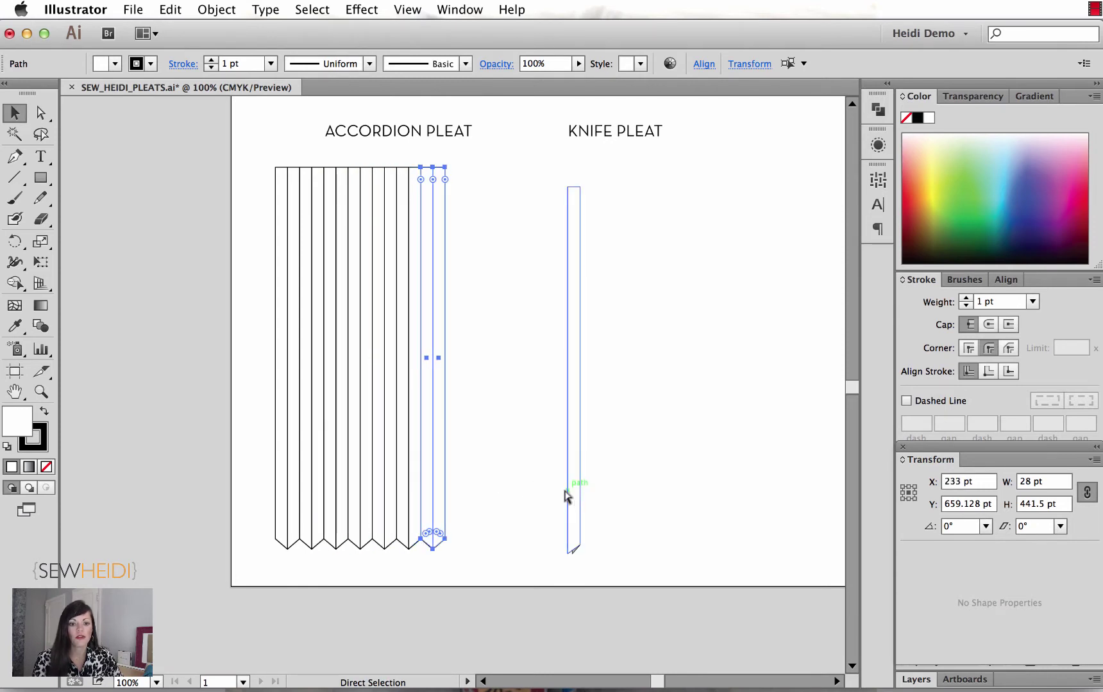
pyautogui.press('super+d')
pyautogui.press('super+d')
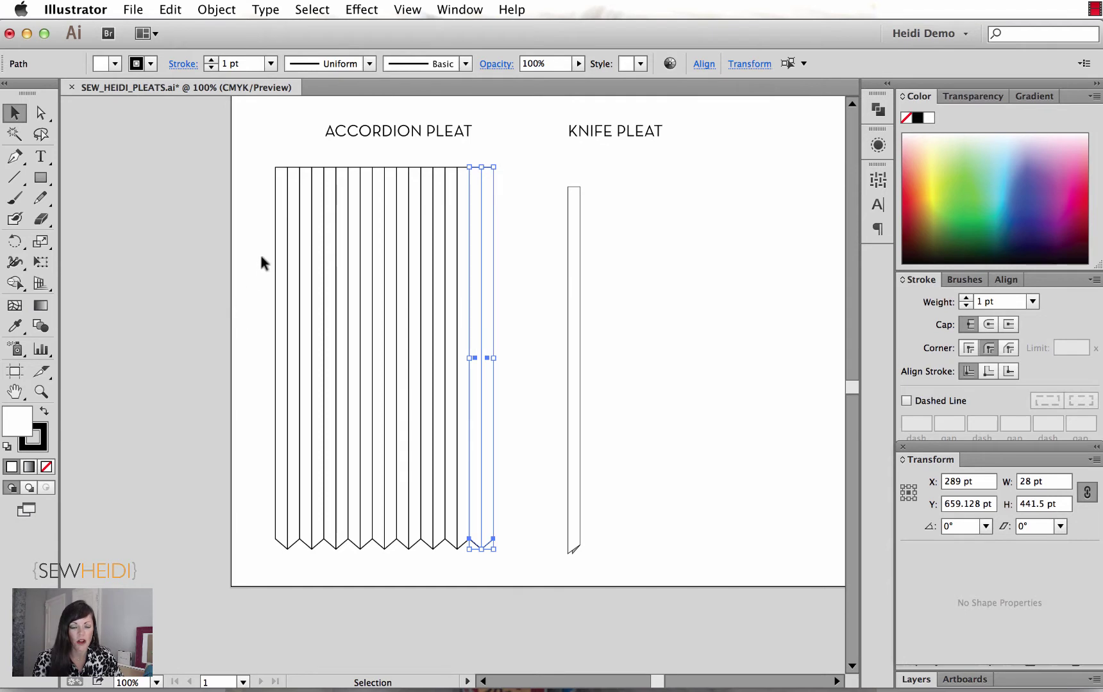
pyautogui.moveTo(259, 157); pyautogui.dragTo(519, 574)
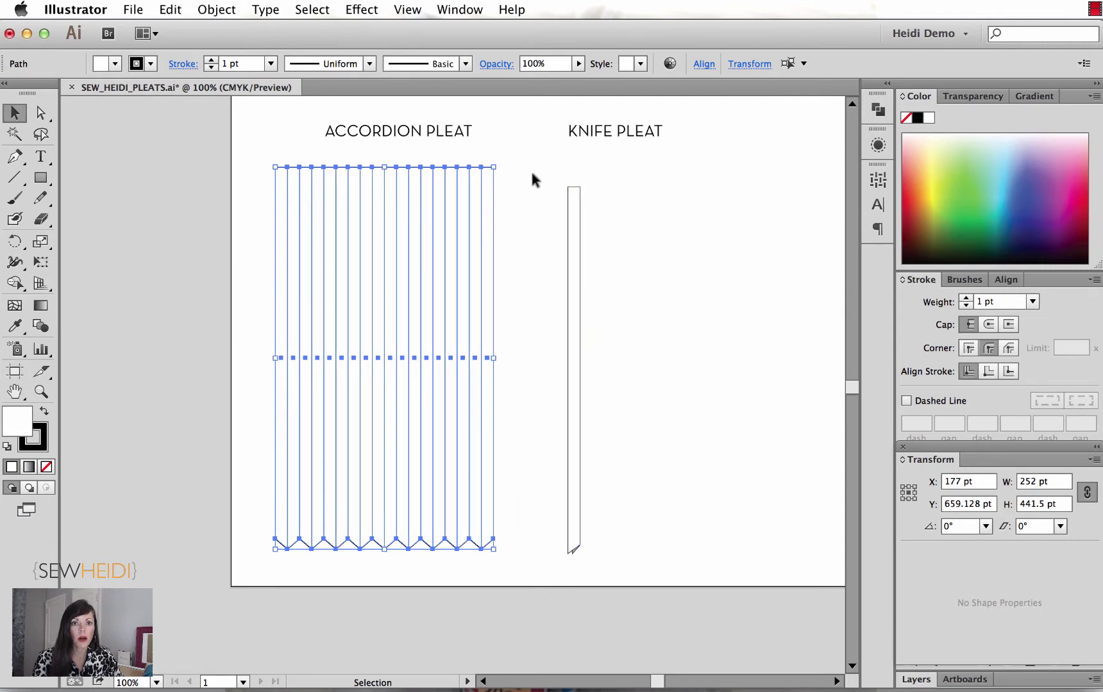
# Step: Group the nine pleat strips into one 252 pt-wide group and open Effect > Warp
pyautogui.click(207, 14)
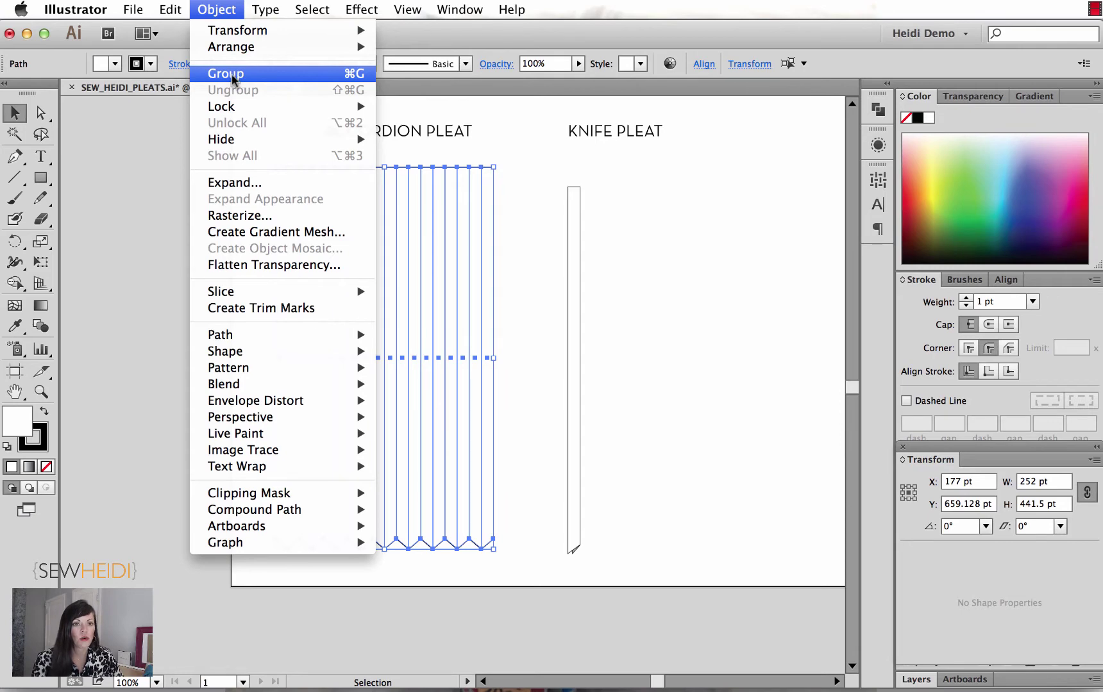
pyautogui.click(232, 75)
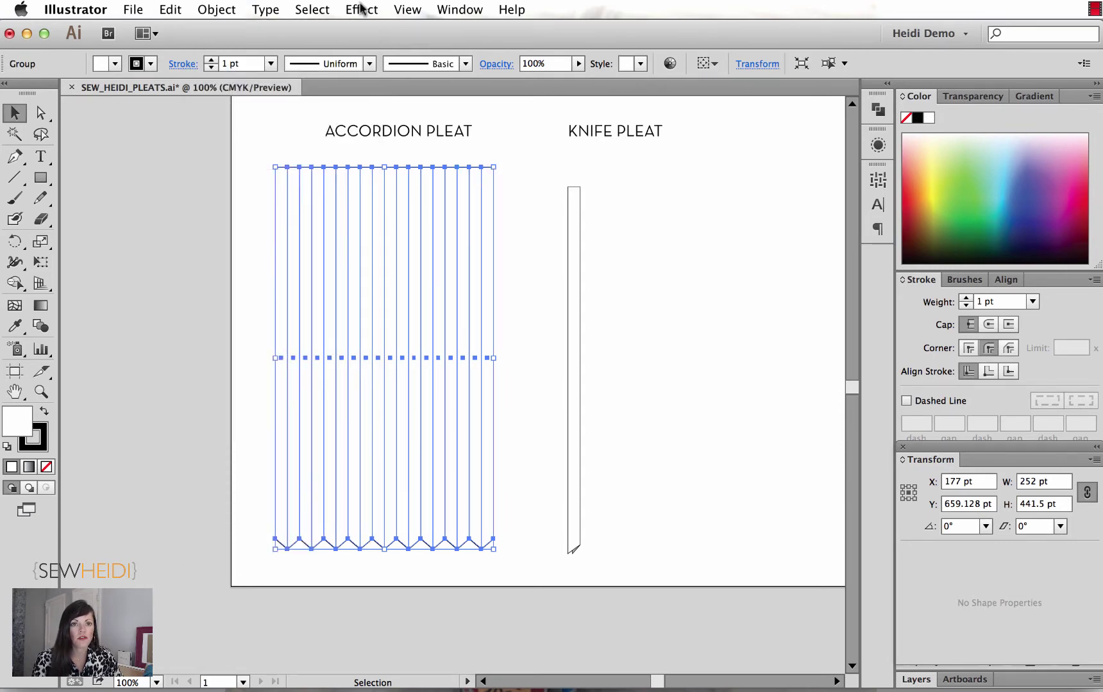
pyautogui.click(361, 9)
pyautogui.moveTo(394, 267)
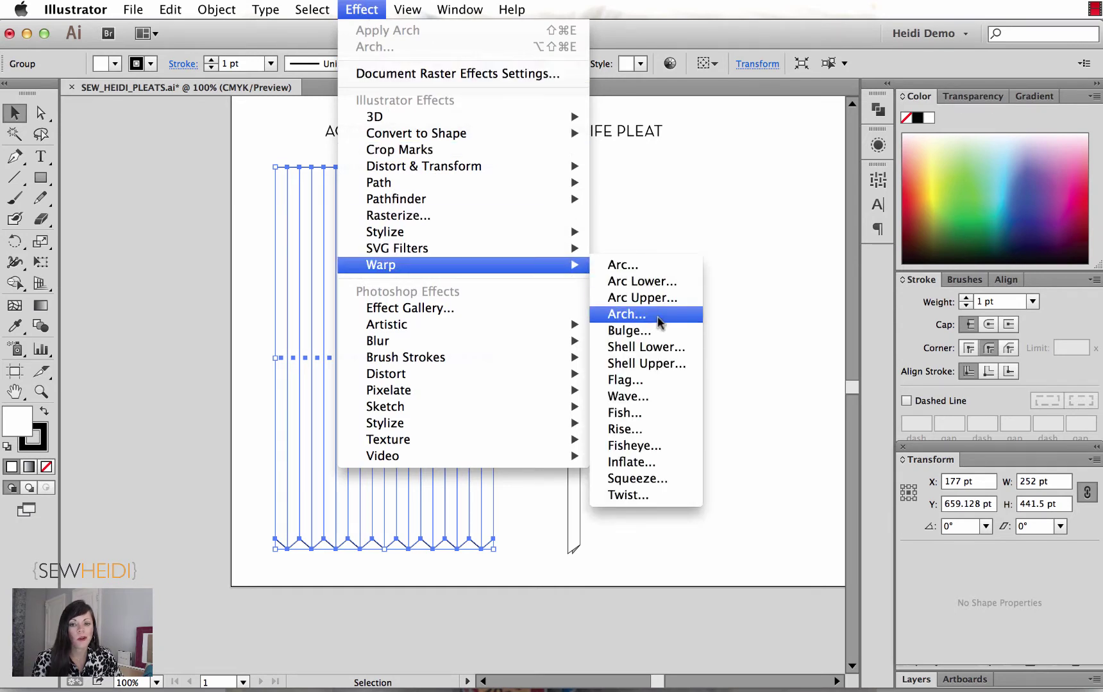
# Step: Apply an Arc warp to the pleat group and preview the Arc Lower and Arc Upper styles
pyautogui.click(621, 274)
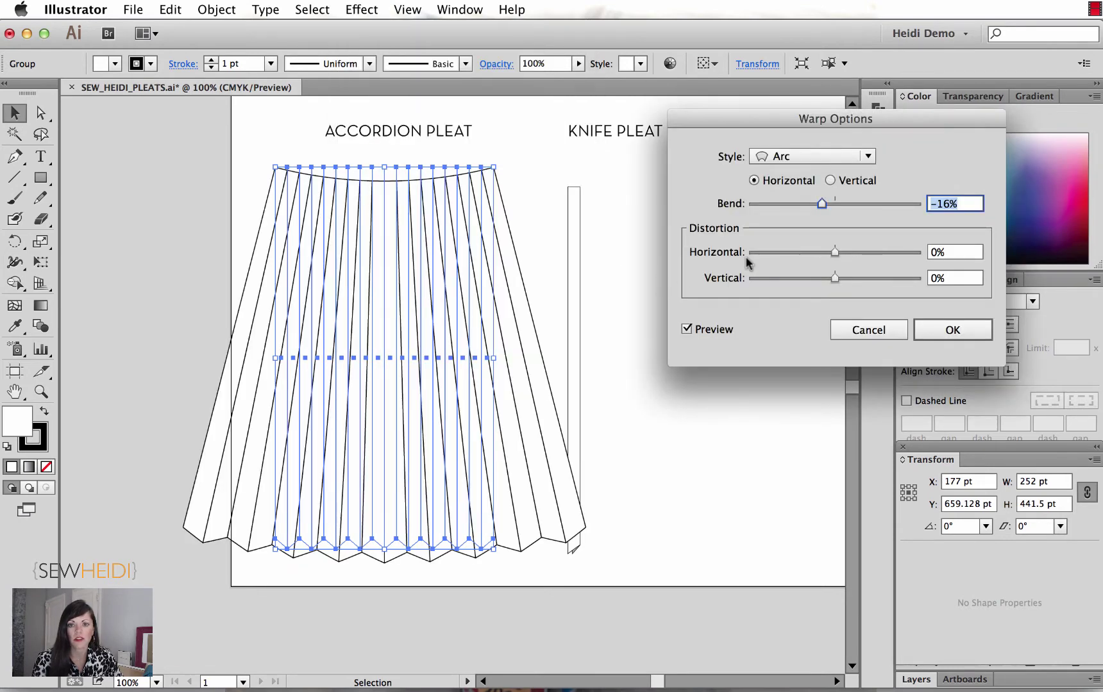
pyautogui.click(780, 159)
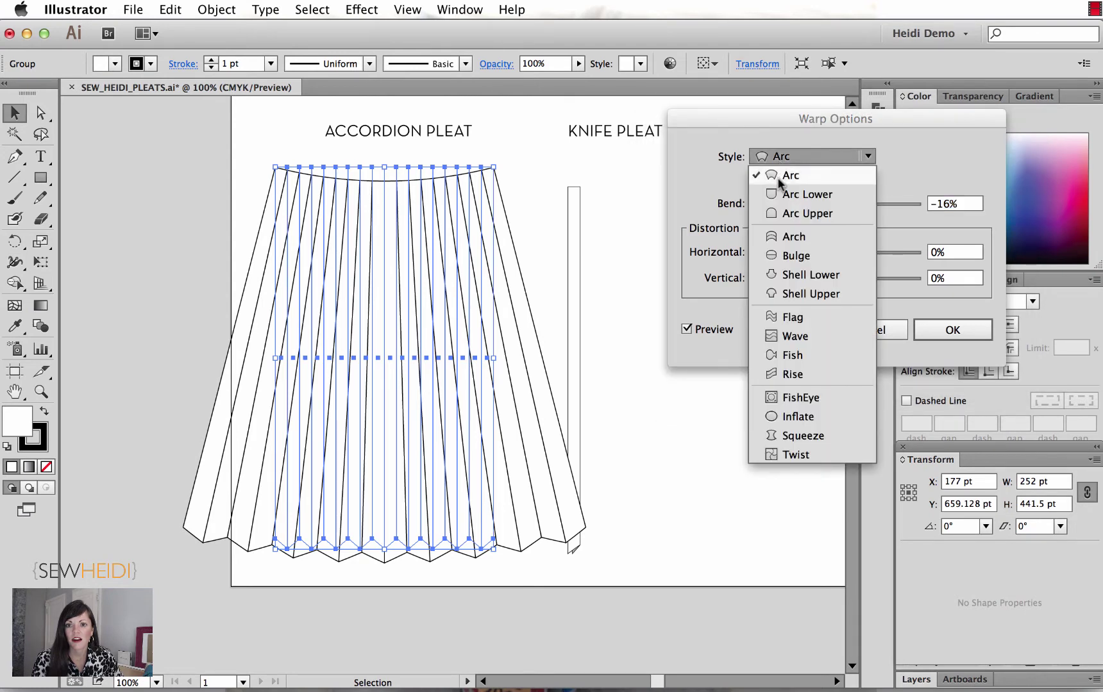
pyautogui.click(778, 194)
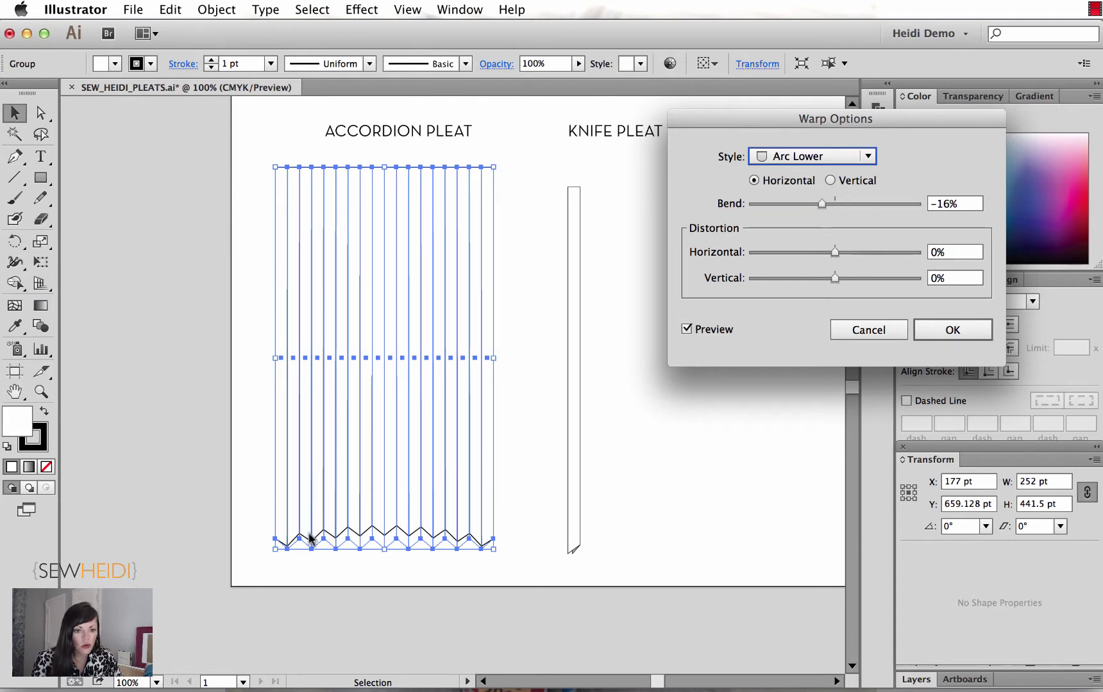
pyautogui.click(799, 156)
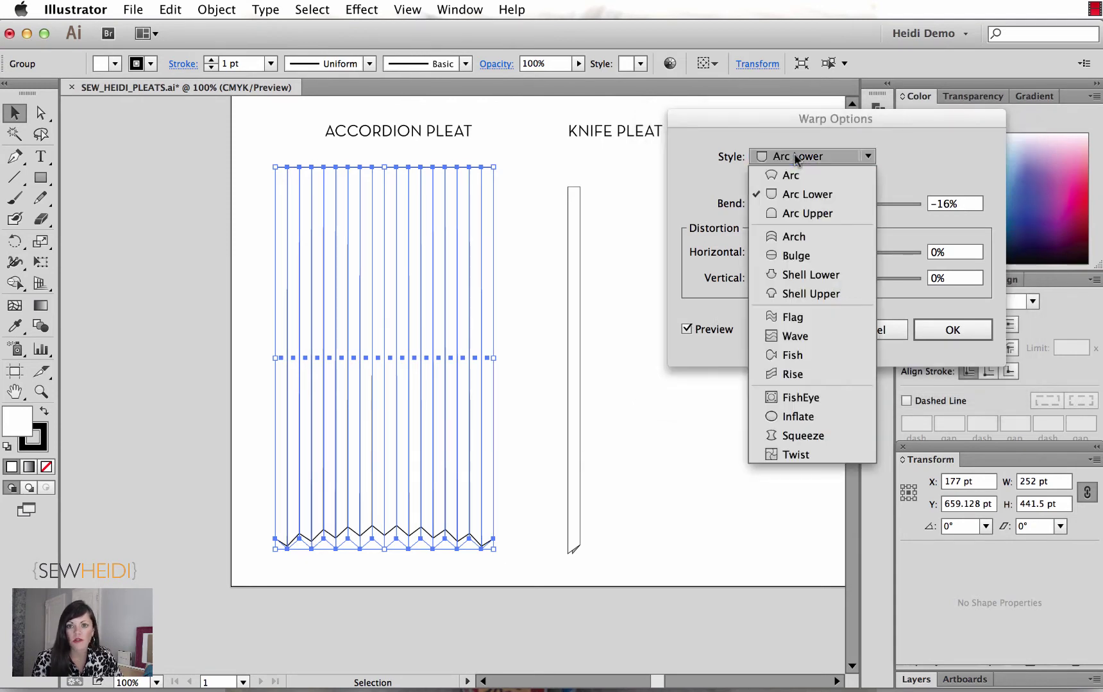
pyautogui.click(795, 212)
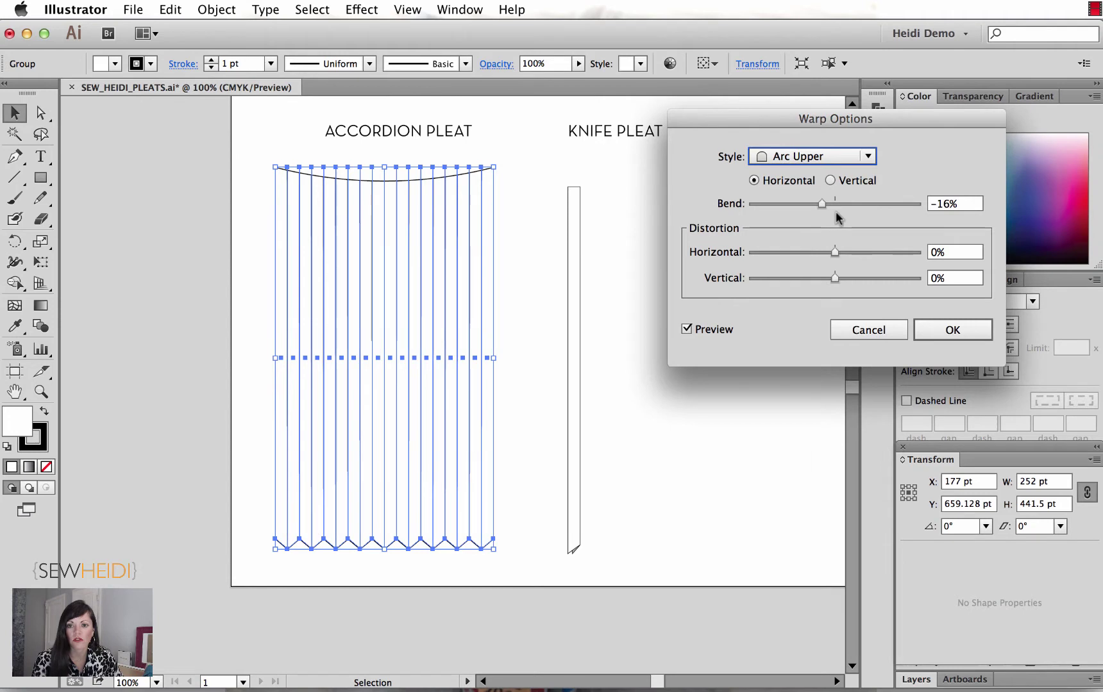
# Step: Preview Bulge and Shell Lower at varying bends, ending at Shell Lower with -2% bend
pyautogui.click(807, 160)
pyautogui.click(794, 256)
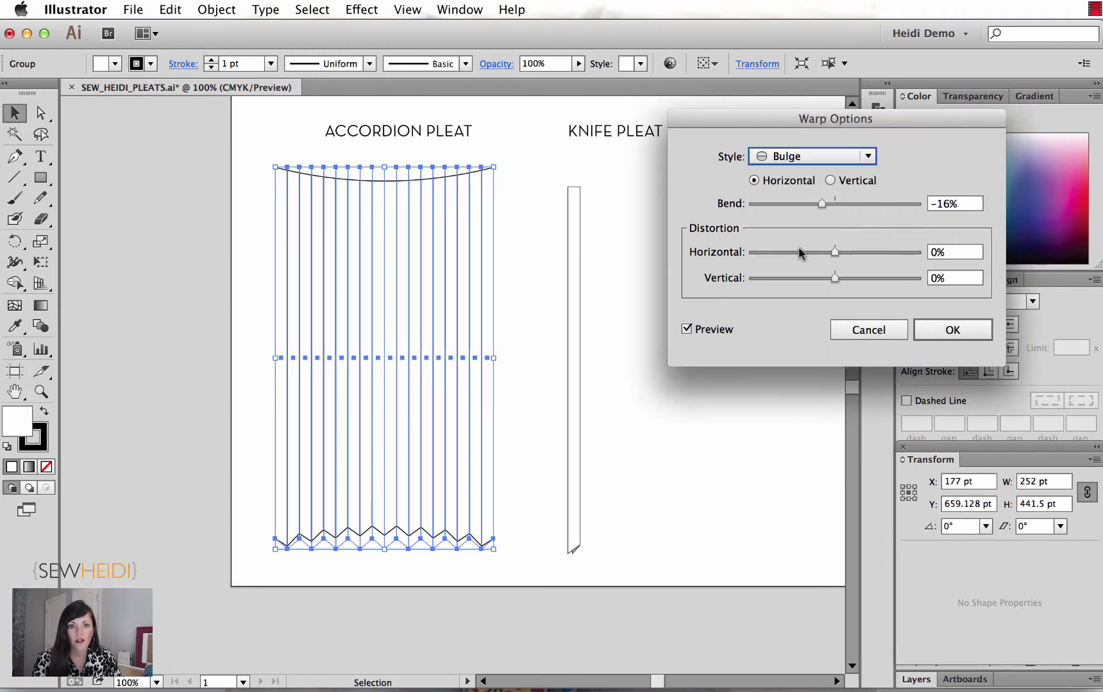
pyautogui.moveTo(821, 203); pyautogui.dragTo(798, 204)
pyautogui.click(800, 156)
pyautogui.click(802, 274)
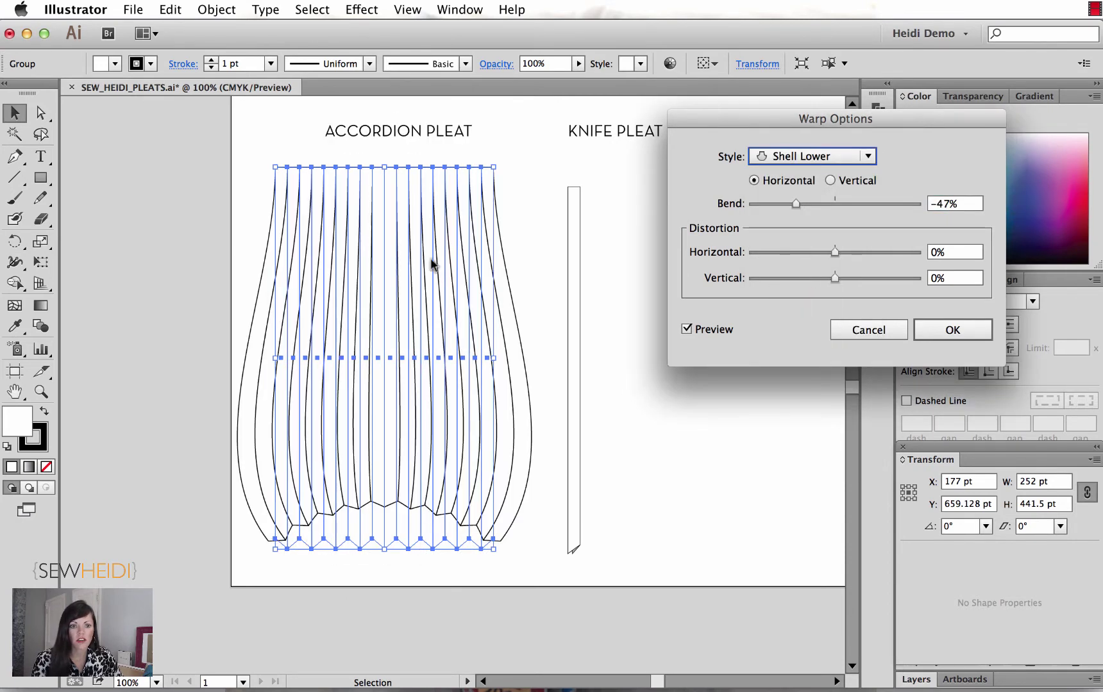
pyautogui.moveTo(796, 203); pyautogui.dragTo(880, 206)
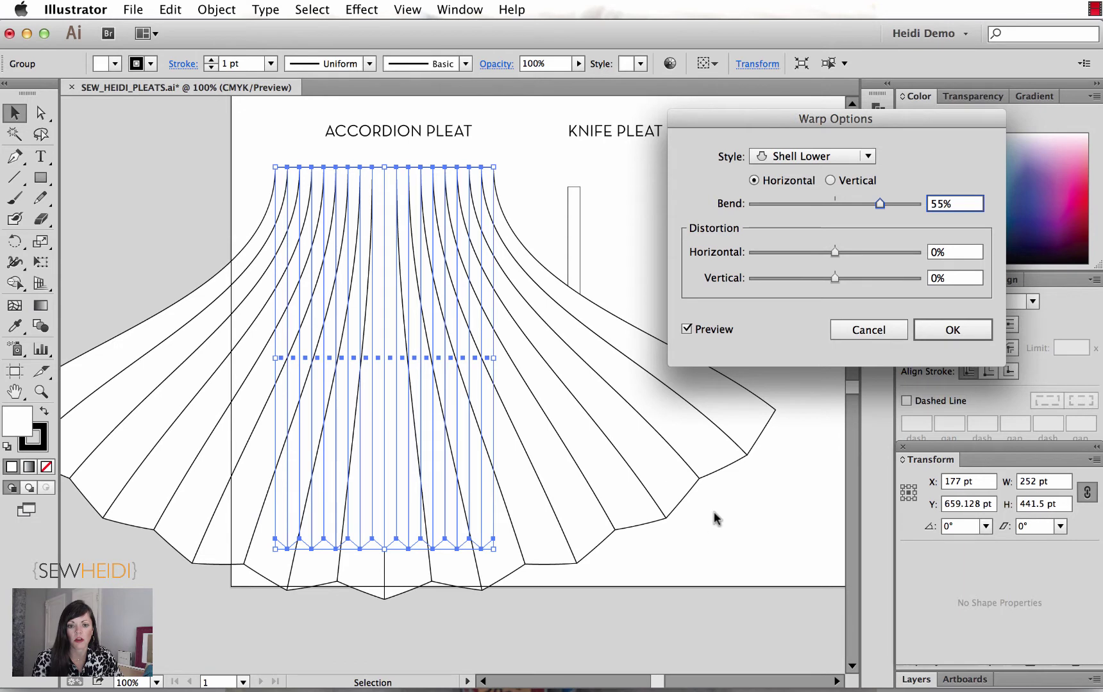
pyautogui.moveTo(883, 205); pyautogui.dragTo(833, 204)
pyautogui.click(788, 156)
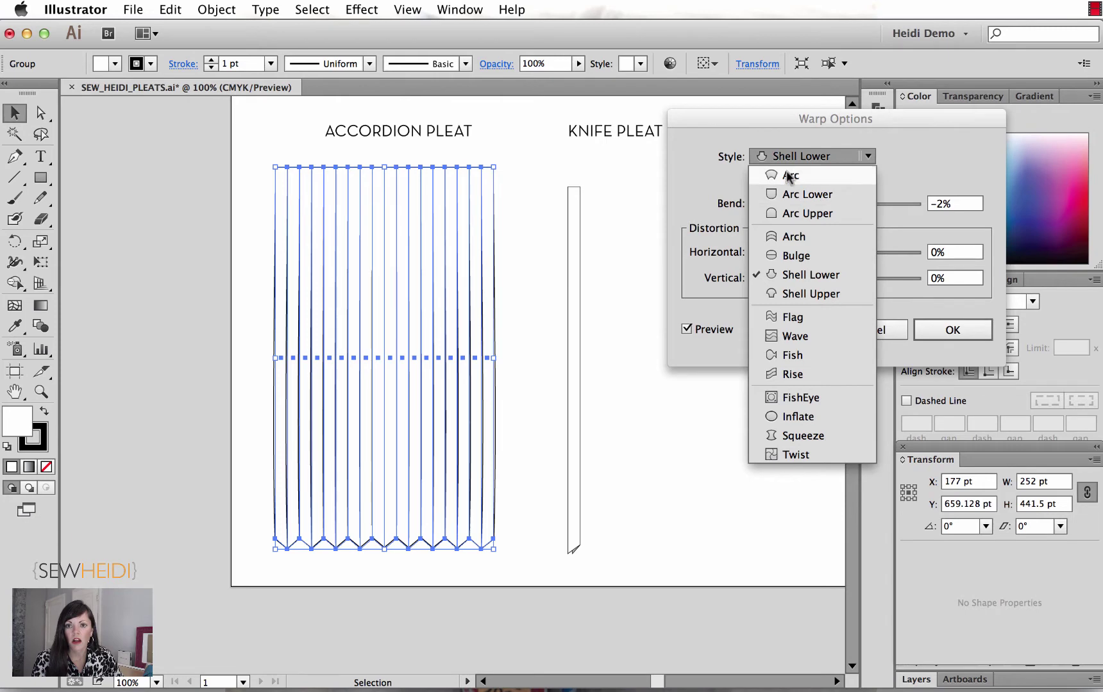
# Step: Set the warp to a horizontal Arc with about -28% bend and confirm it
pyautogui.click(786, 170)
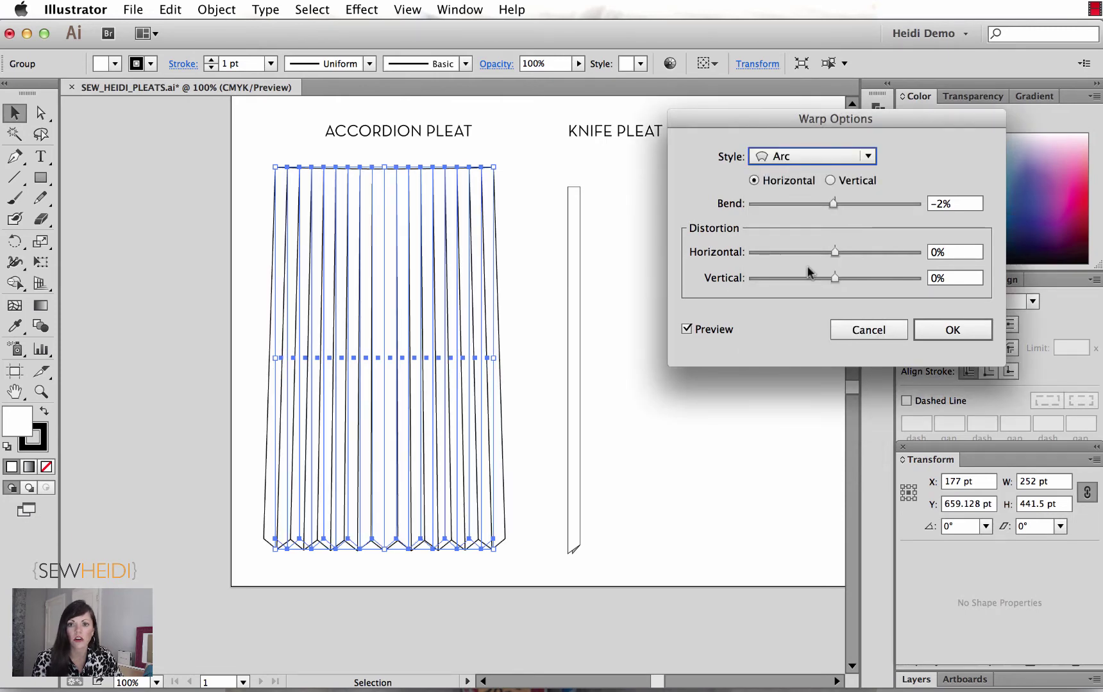
pyautogui.moveTo(833, 204); pyautogui.dragTo(830, 203)
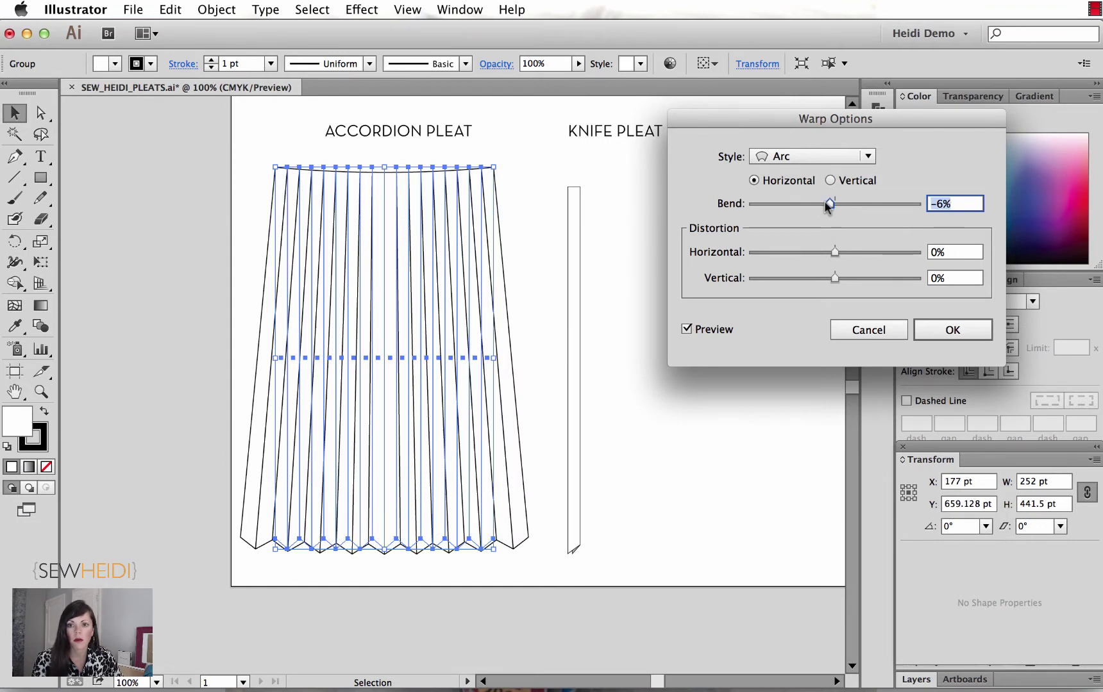
pyautogui.moveTo(830, 204); pyautogui.dragTo(817, 203)
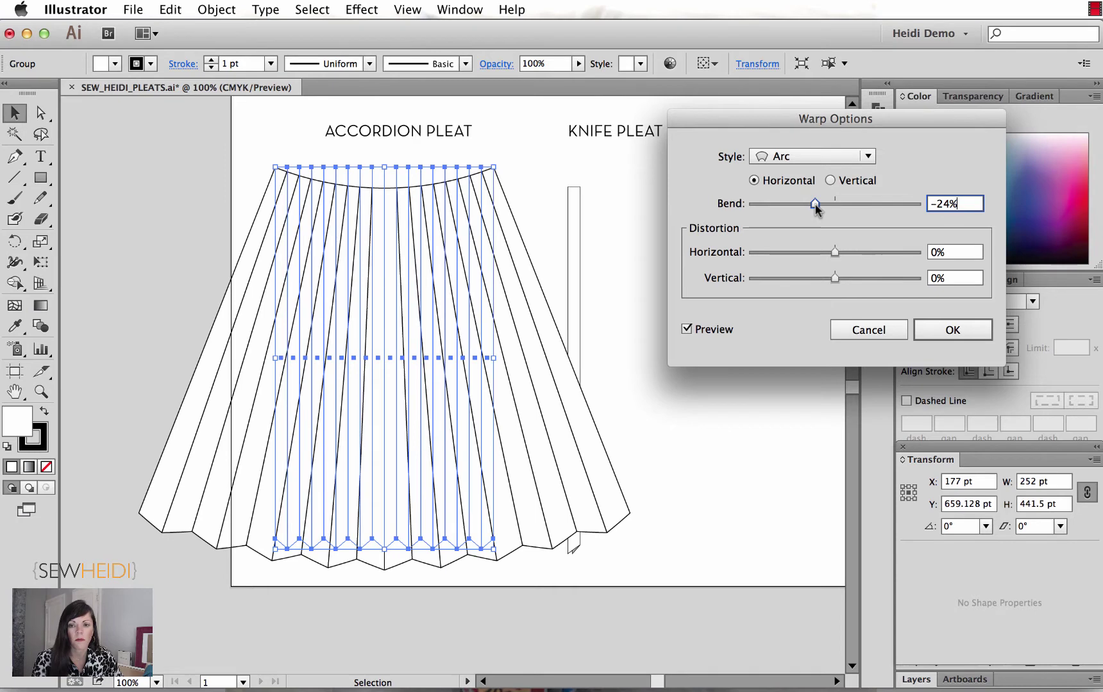
pyautogui.click(830, 180)
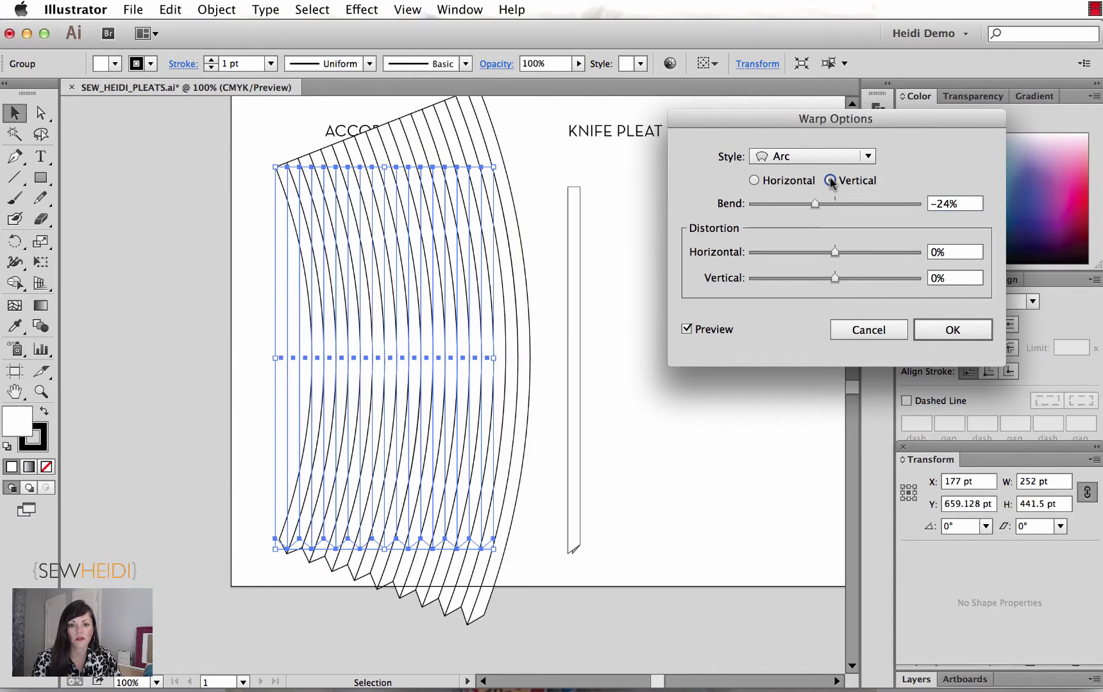
pyautogui.click(754, 180)
pyautogui.moveTo(813, 204); pyautogui.dragTo(814, 204)
pyautogui.click(952, 329)
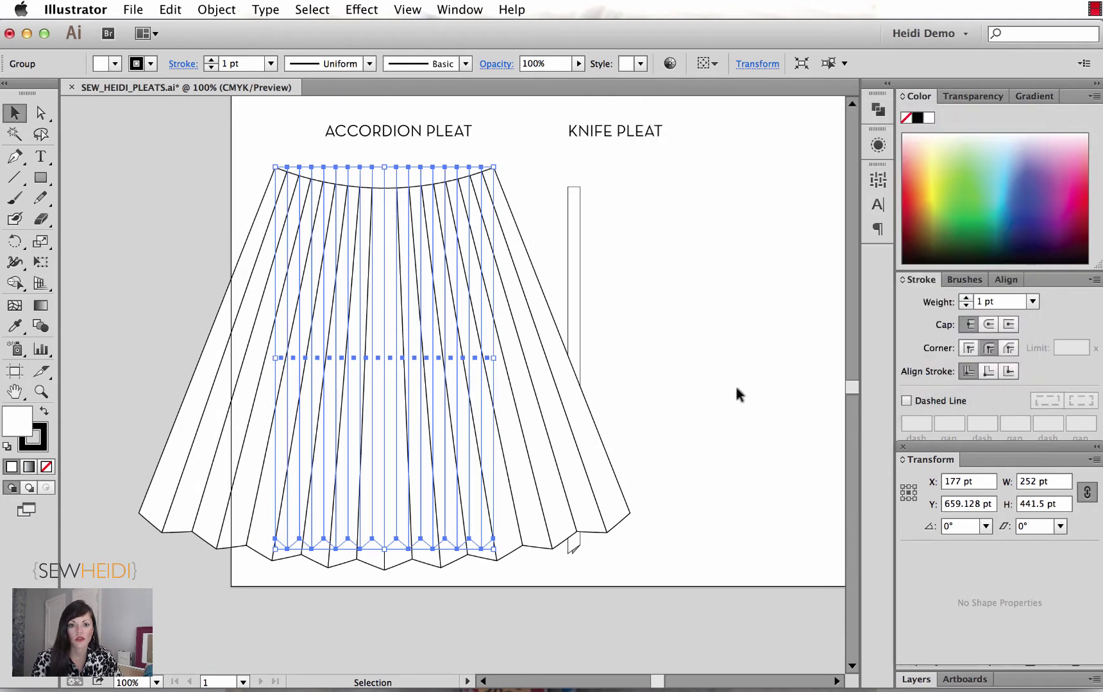
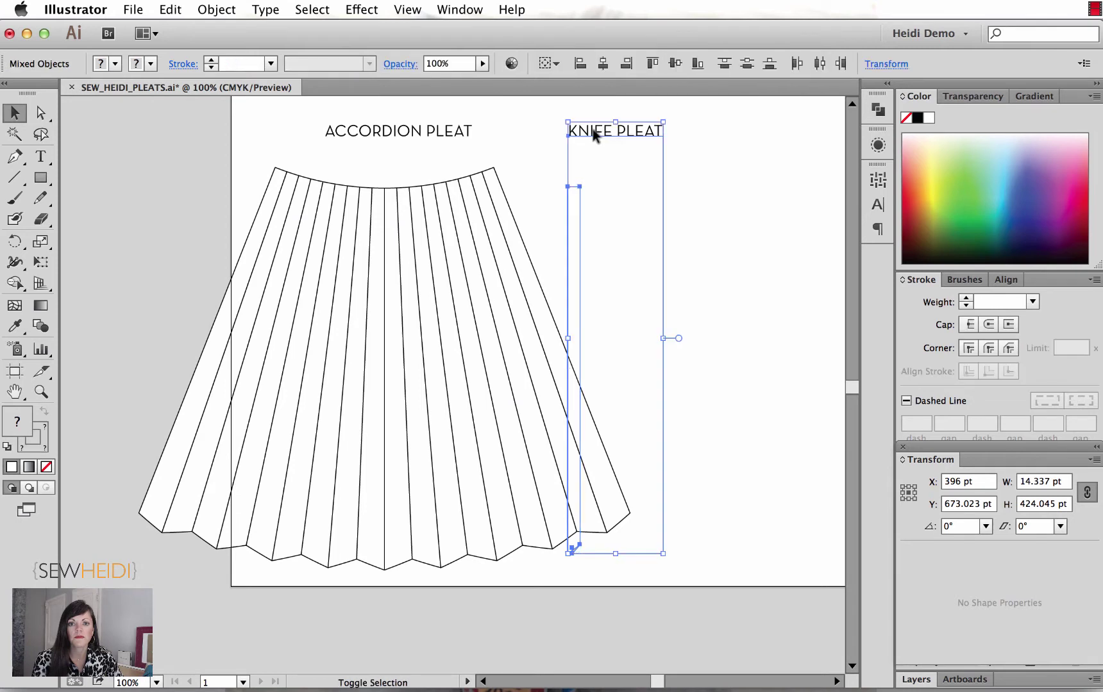
# Step: Move the KNIFE PLEAT title and its pleat strip right, near the artboard's right edge
pyautogui.moveTo(590, 129); pyautogui.dragTo(778, 136)
pyautogui.click(663, 184)
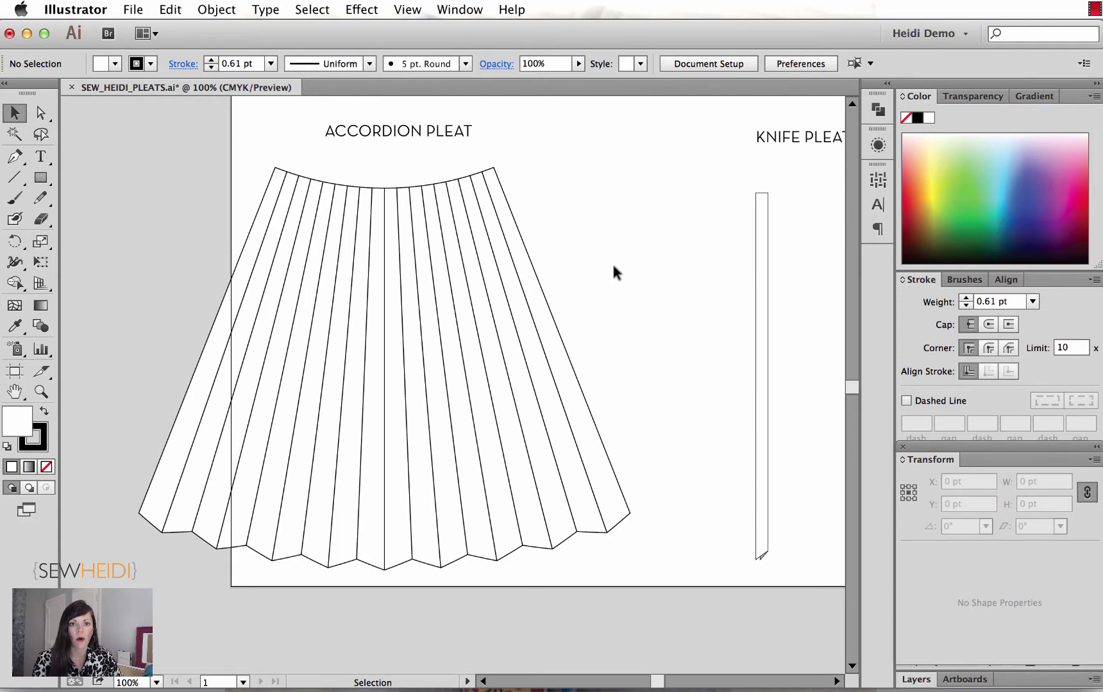
pyautogui.click(408, 11)
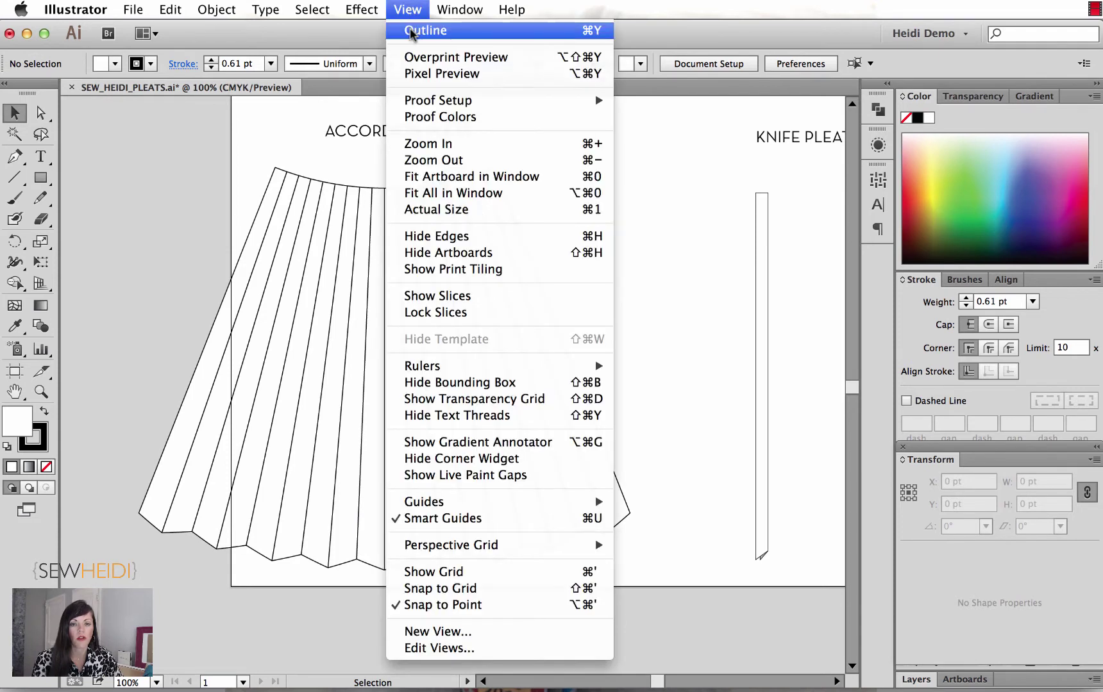
pyautogui.click(411, 30)
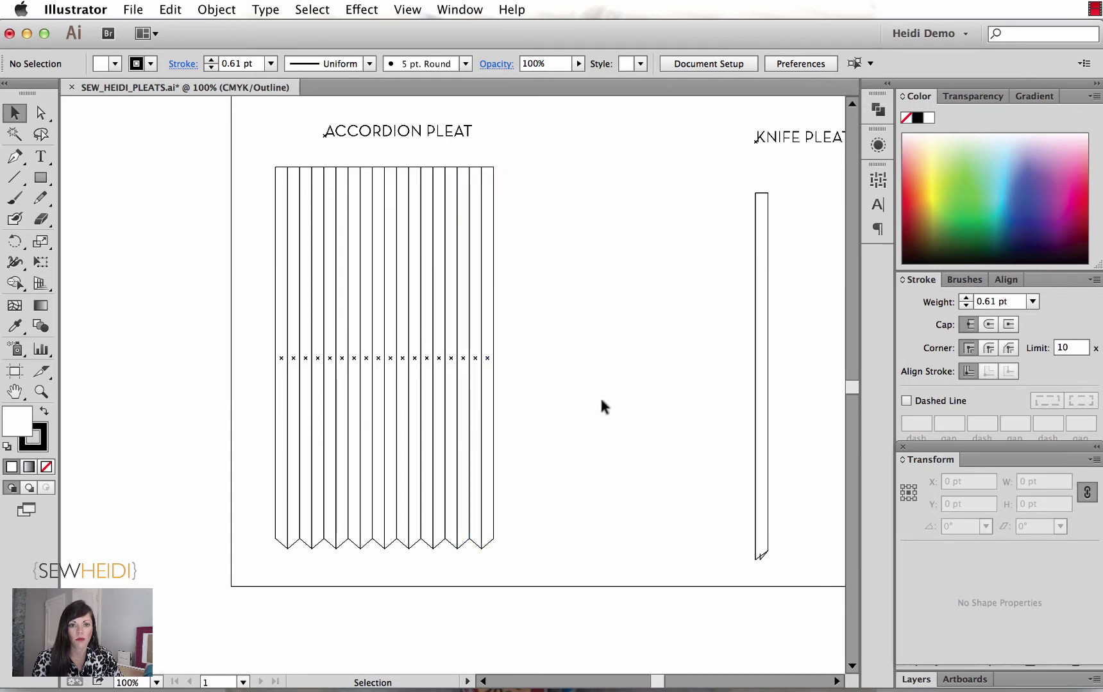
pyautogui.press('a')
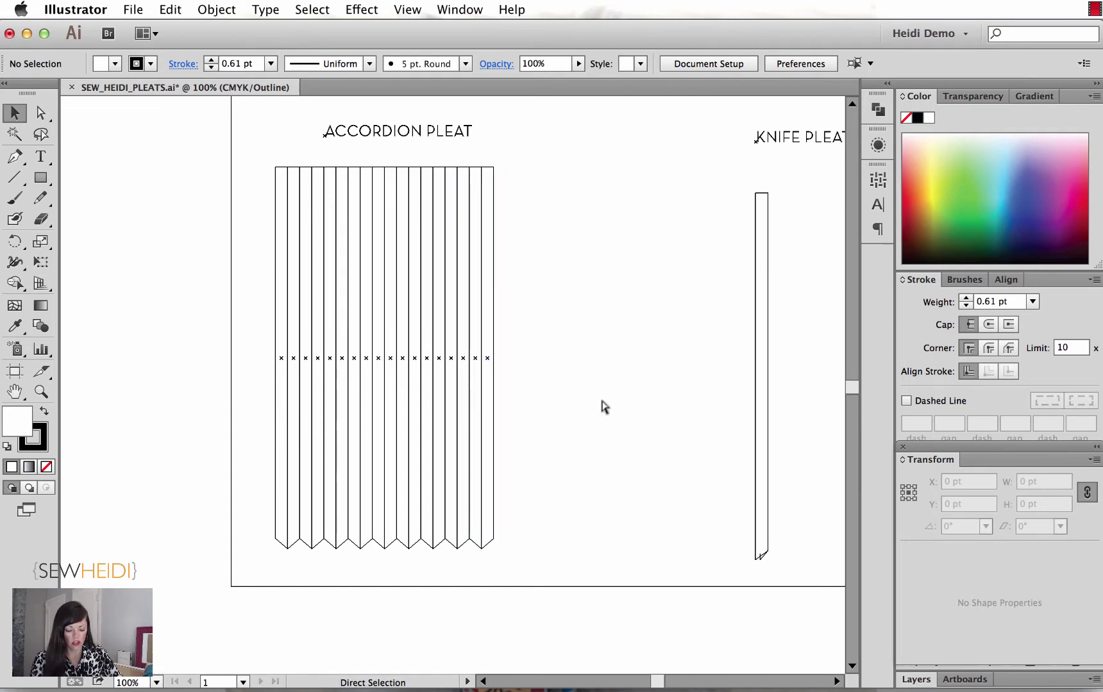
pyautogui.press('super+y')
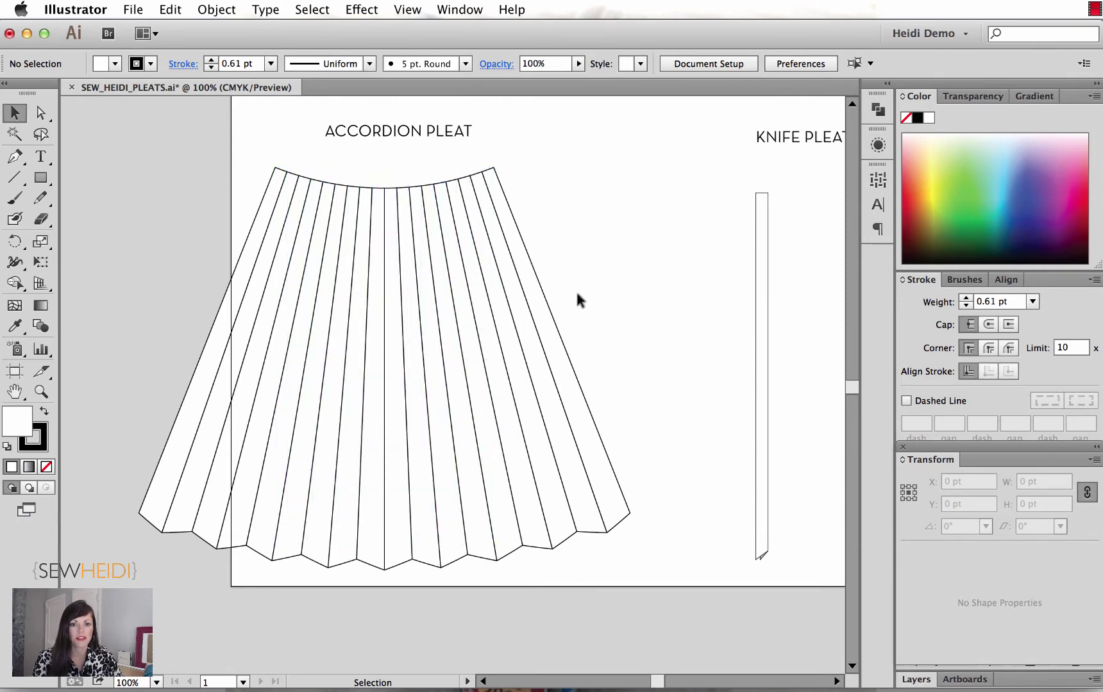
# Step: Show the accordion skirt group's appearance and toggle its Warp: Arc effect off and on
pyautogui.click(457, 10)
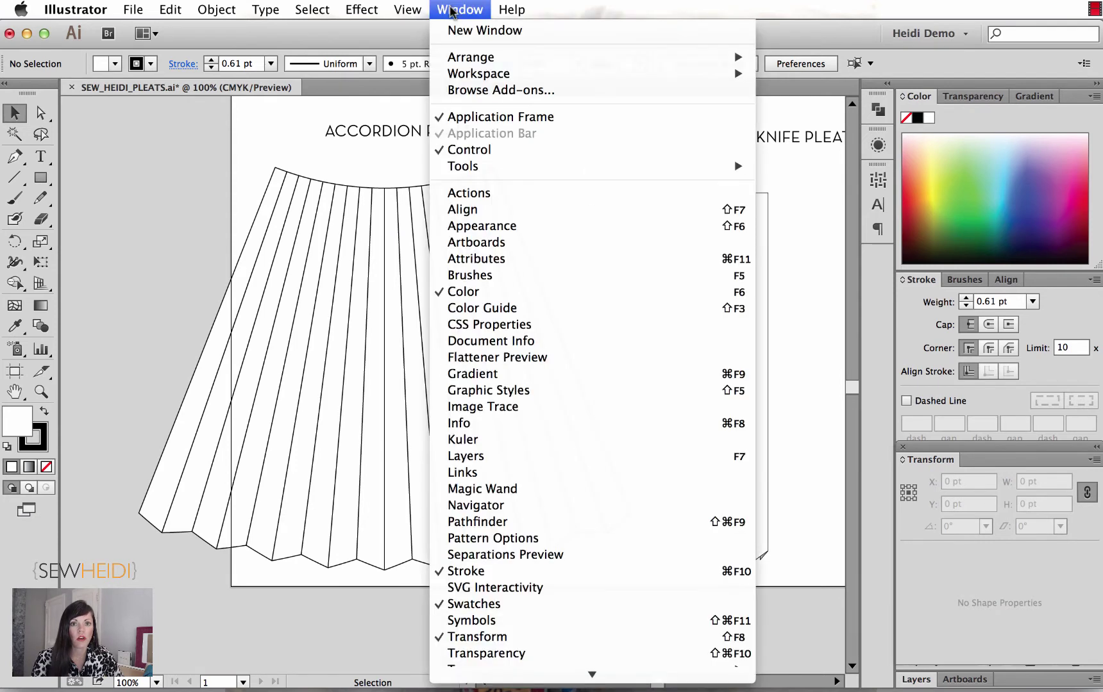
pyautogui.click(478, 228)
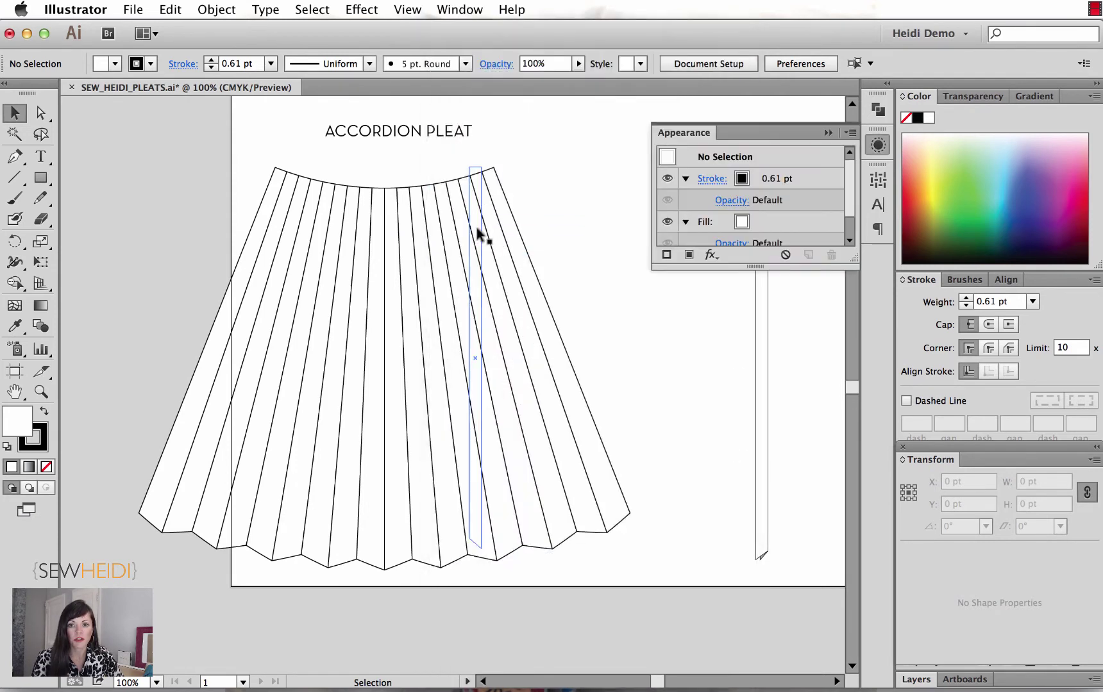
pyautogui.click(484, 230)
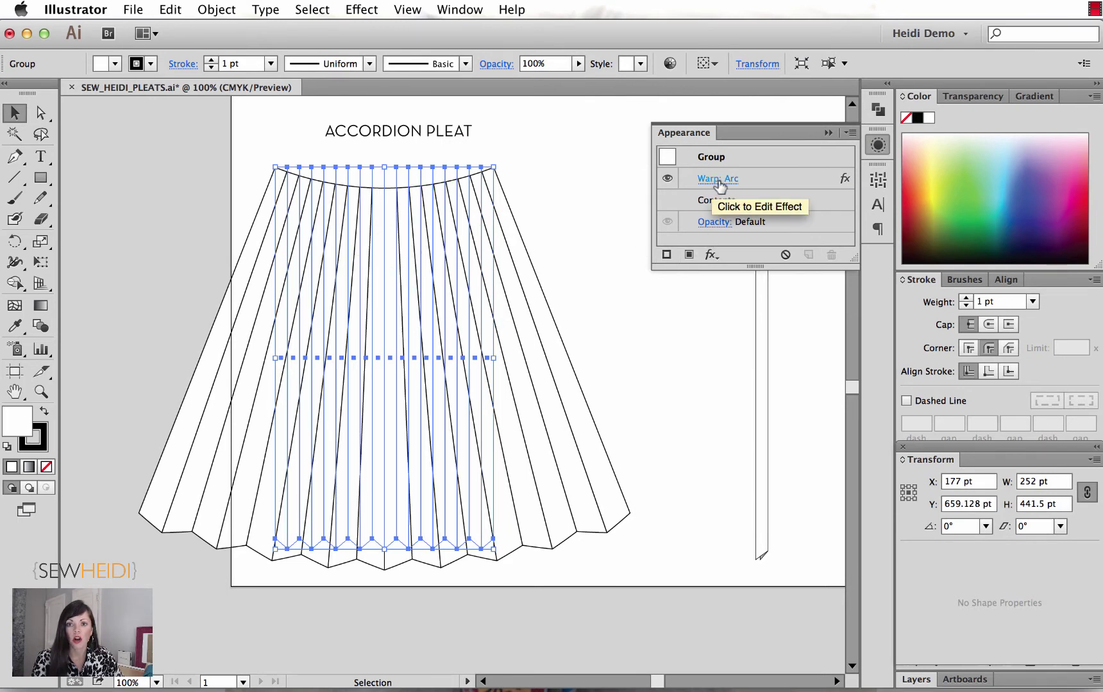
pyautogui.click(667, 179)
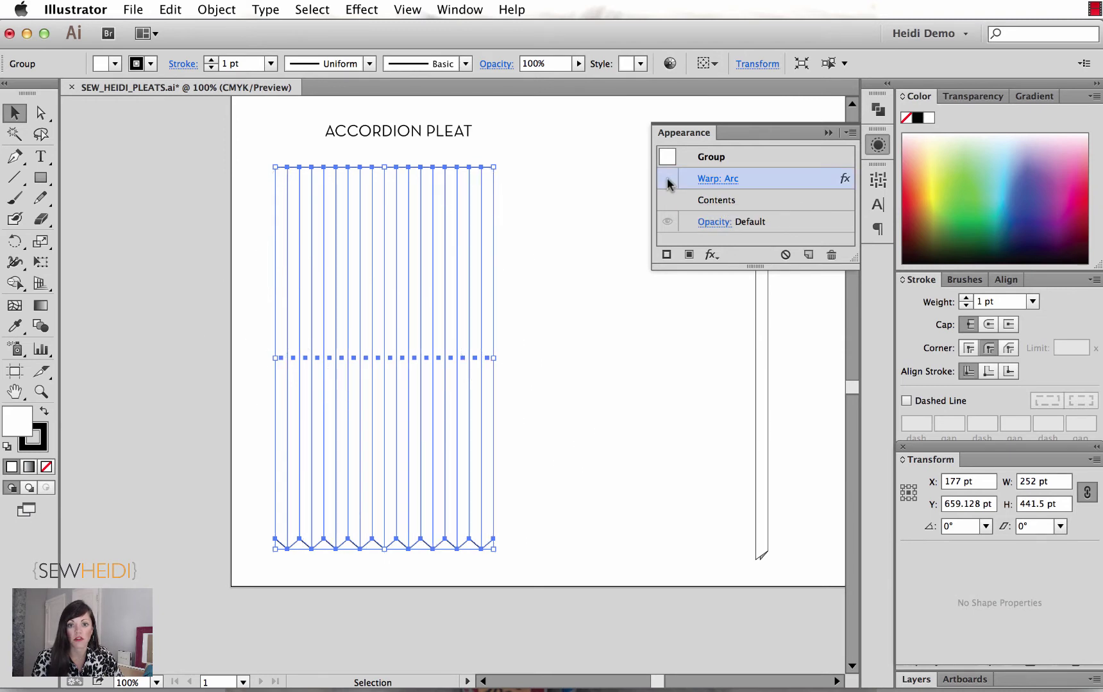
pyautogui.click(667, 179)
# Step: Reduce the arc warp's Bend to -19% and collapse the Appearance panel
pyautogui.click(722, 179)
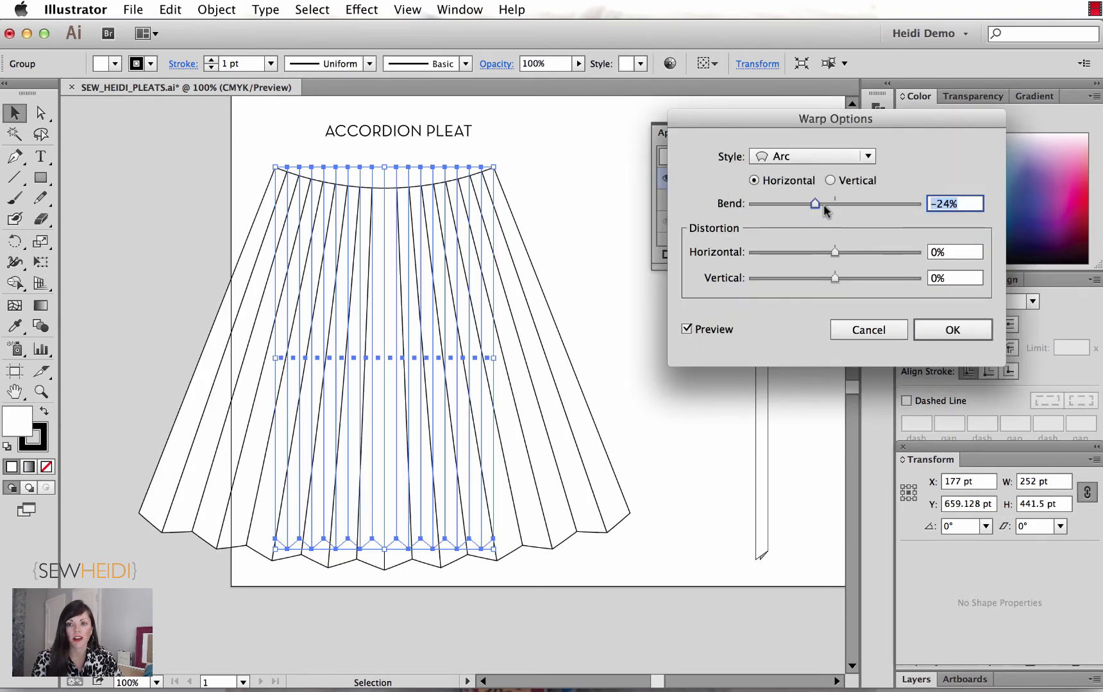
pyautogui.moveTo(813, 203); pyautogui.dragTo(820, 203)
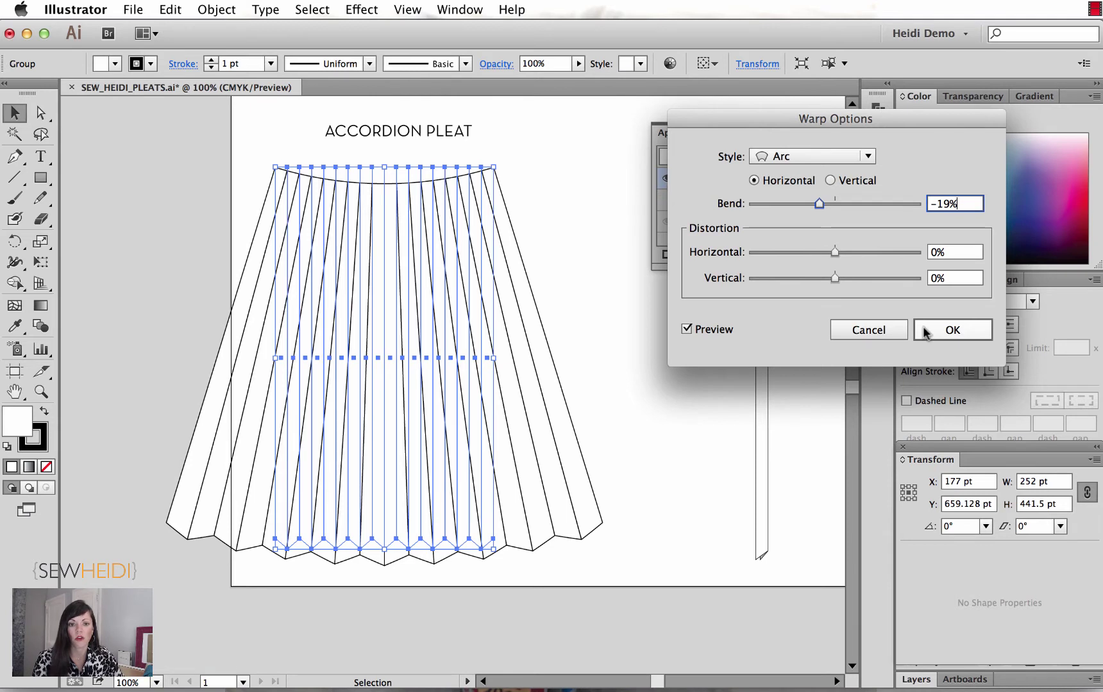
pyautogui.click(948, 330)
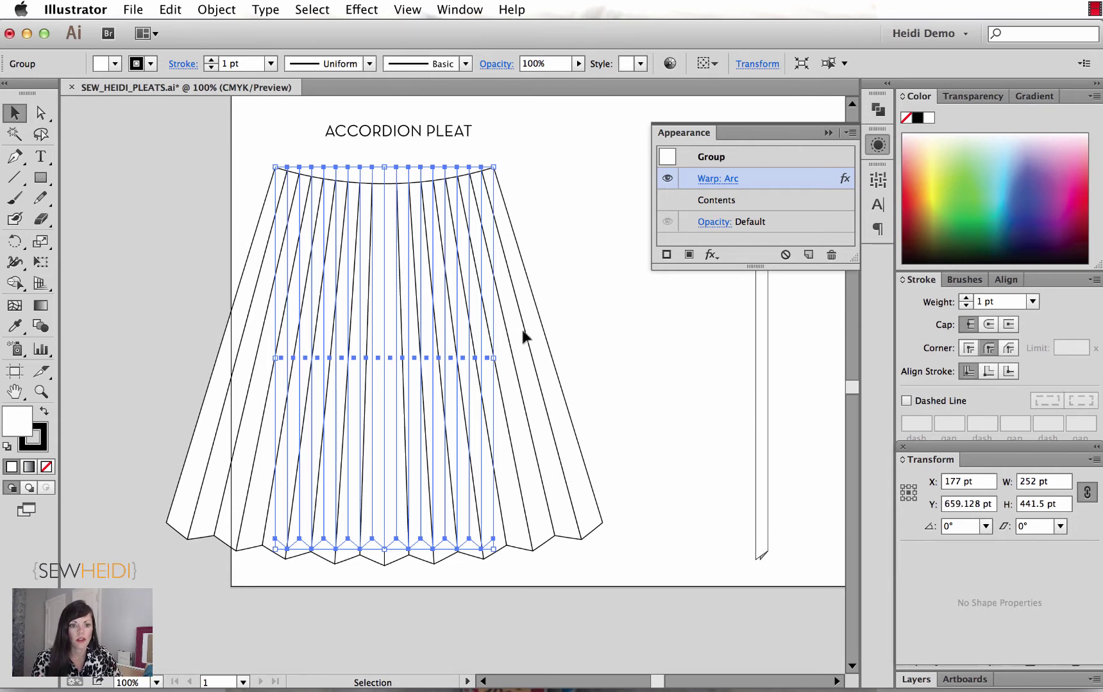
pyautogui.click(827, 134)
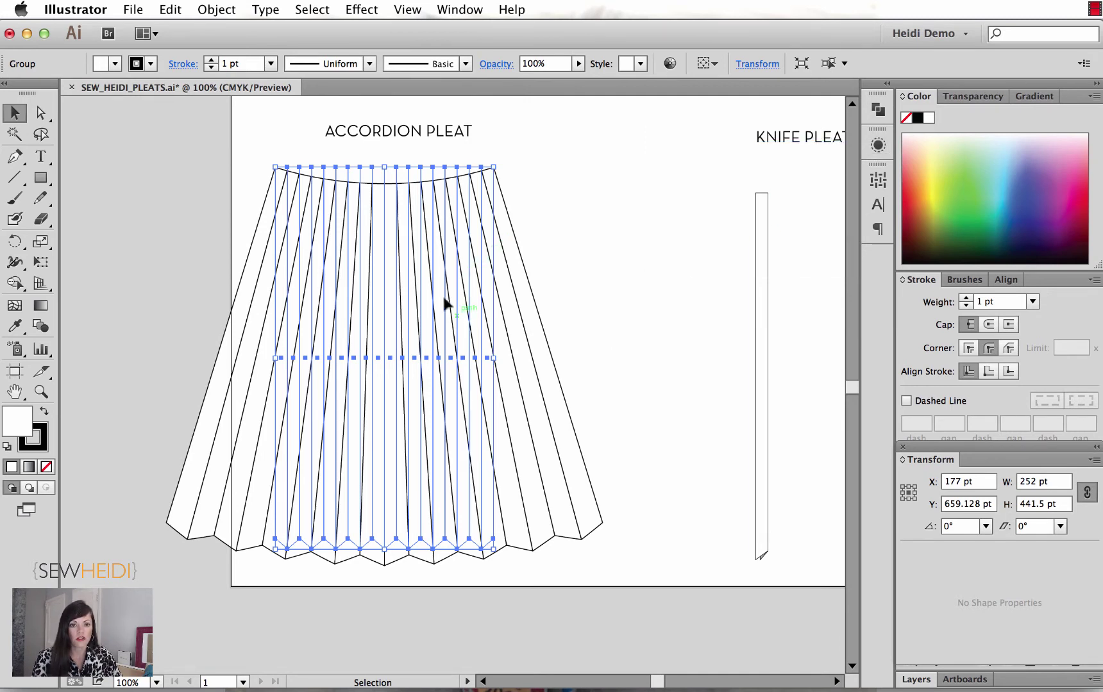
# Step: Expand the accordion skirt's arc warp appearance into permanent pleat paths
pyautogui.click(206, 10)
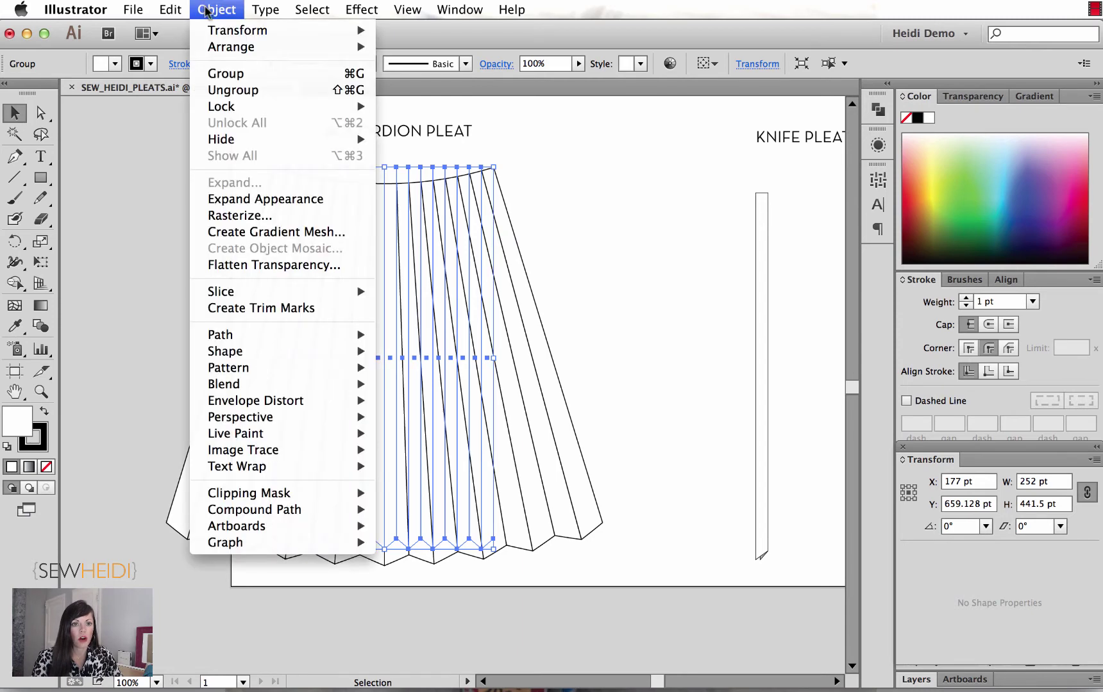
pyautogui.click(265, 200)
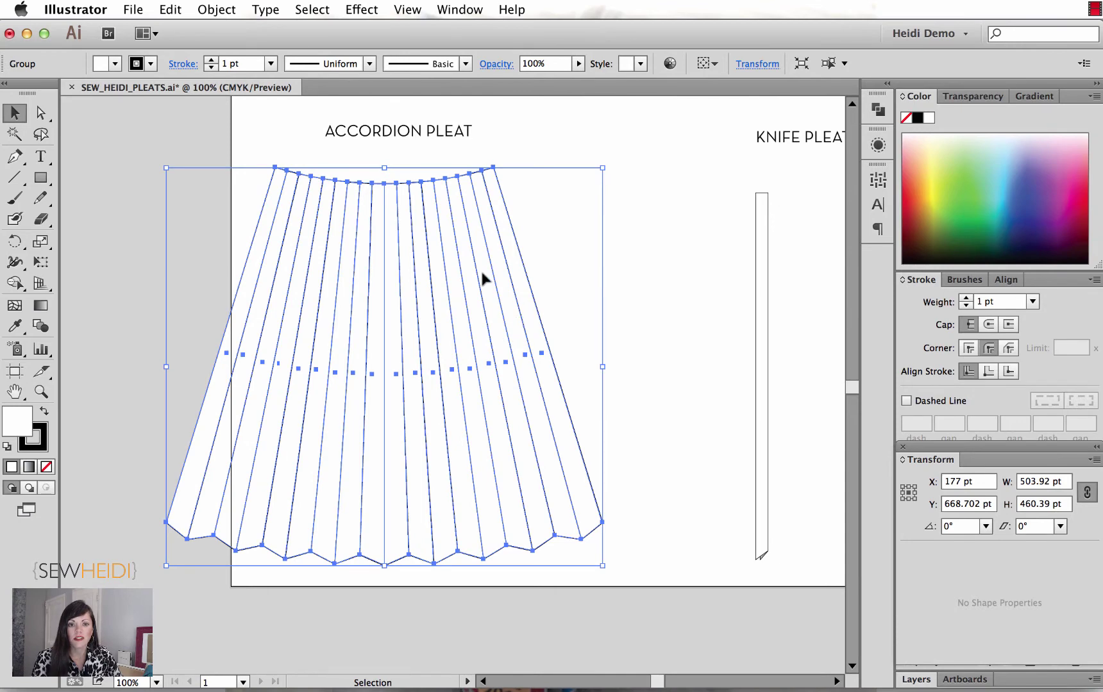
pyautogui.click(686, 324)
pyautogui.click(543, 343)
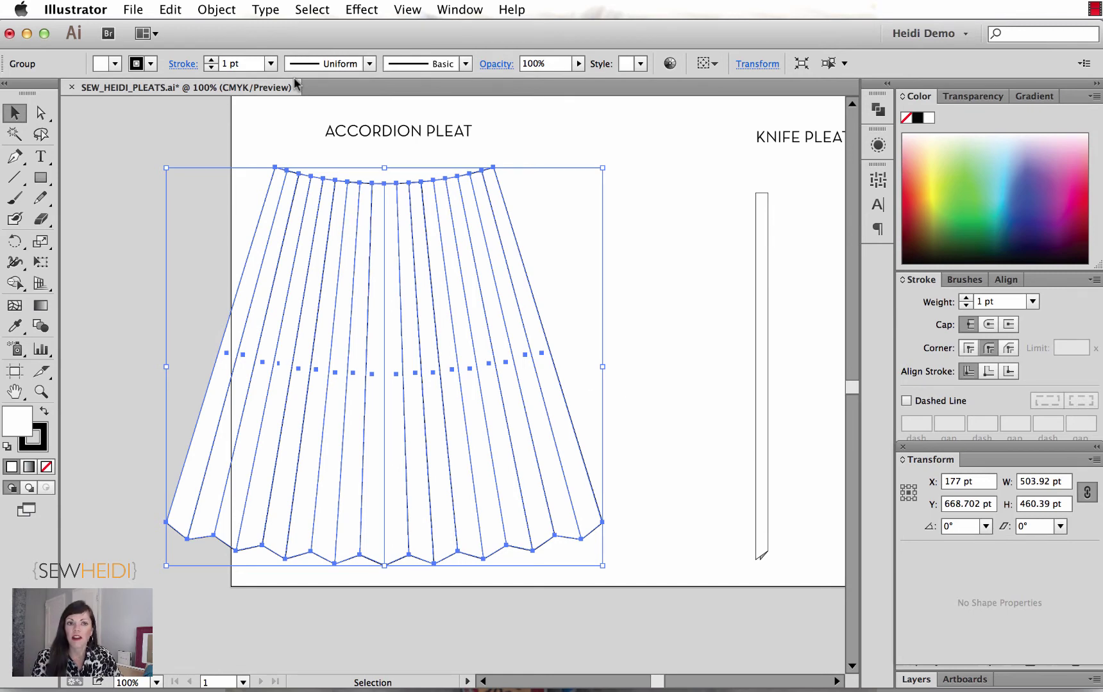
# Step: Confirm in the Appearance panel that no live warp remains, then deselect the skirt
pyautogui.click(175, 14)
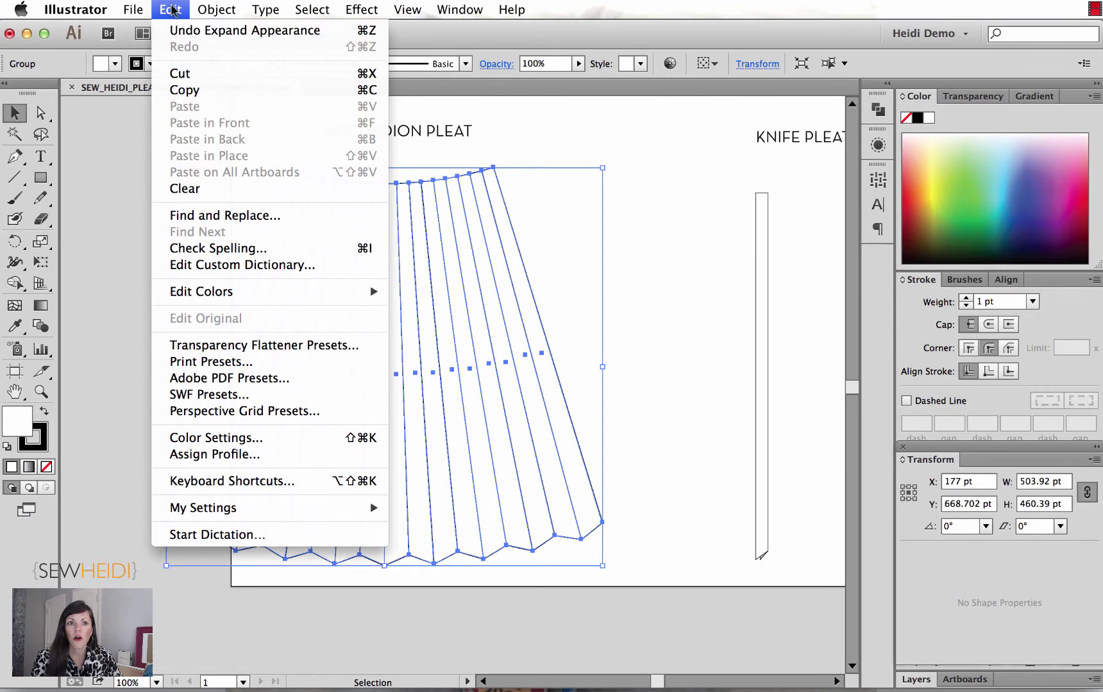
pyautogui.click(172, 10)
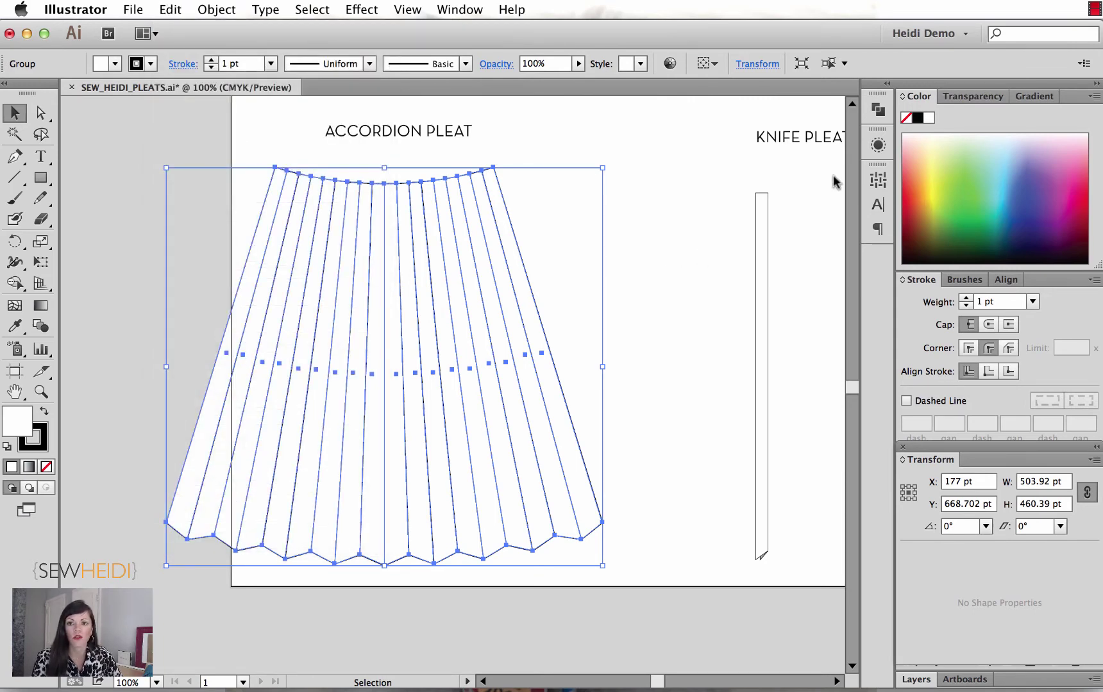
pyautogui.click(878, 145)
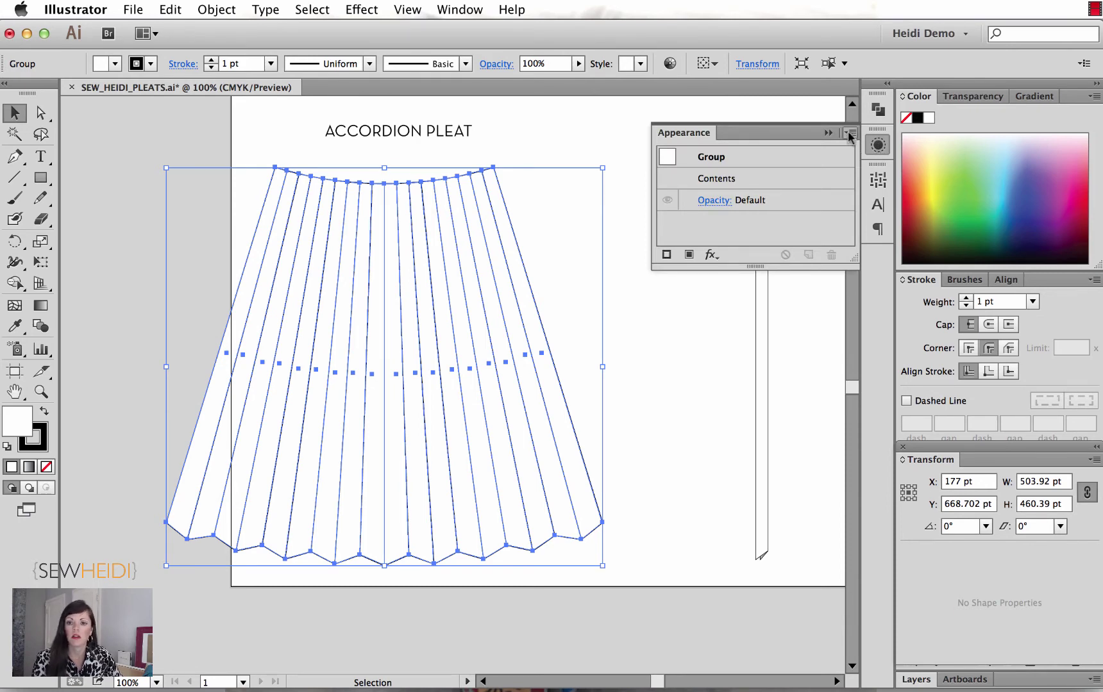
pyautogui.click(877, 145)
pyautogui.click(717, 259)
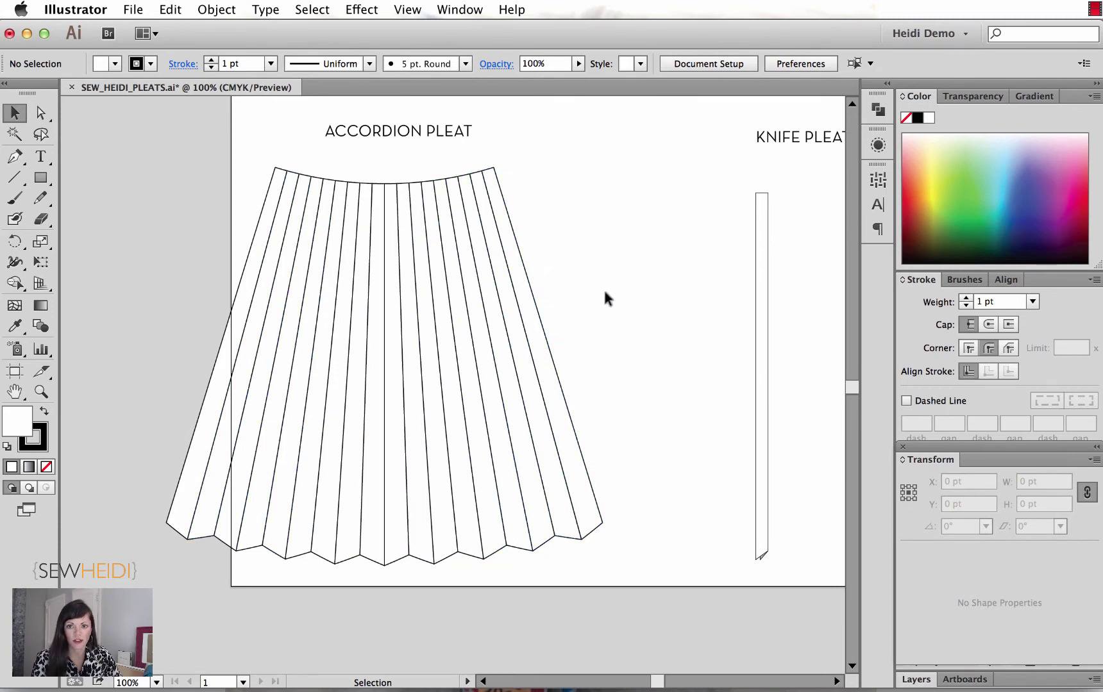
# Step: Zoom in to inspect the knife pleat strip's folded tip, then zoom back out
pyautogui.hscroll(5, 605, 292)
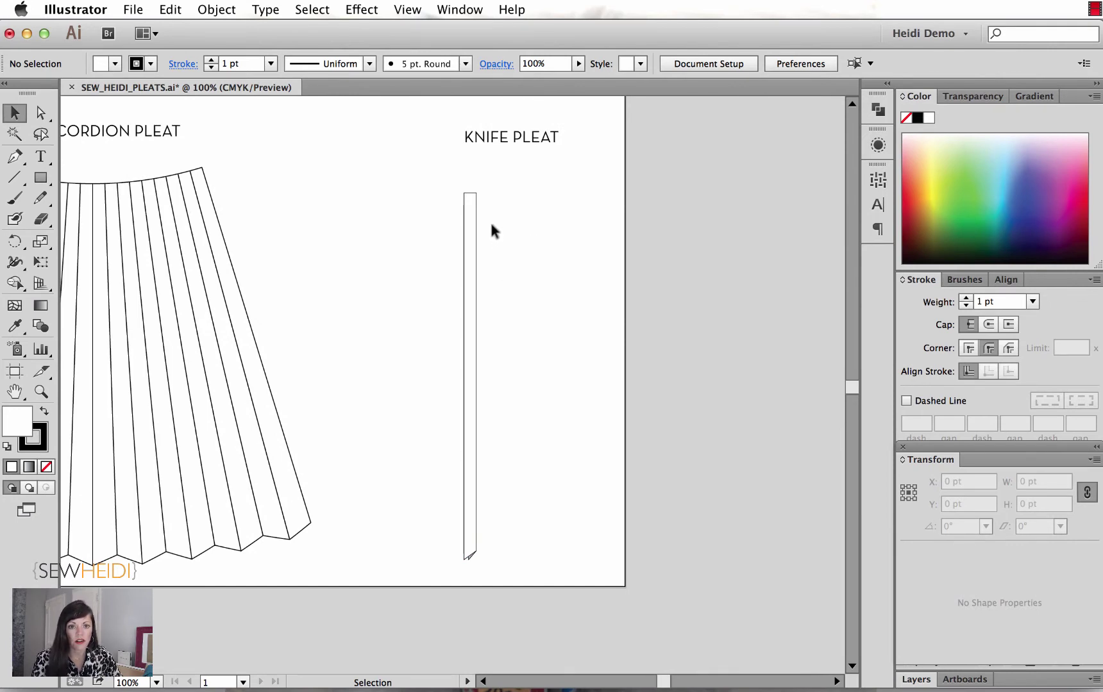
pyautogui.press('z')
pyautogui.moveTo(446, 179); pyautogui.dragTo(500, 587)
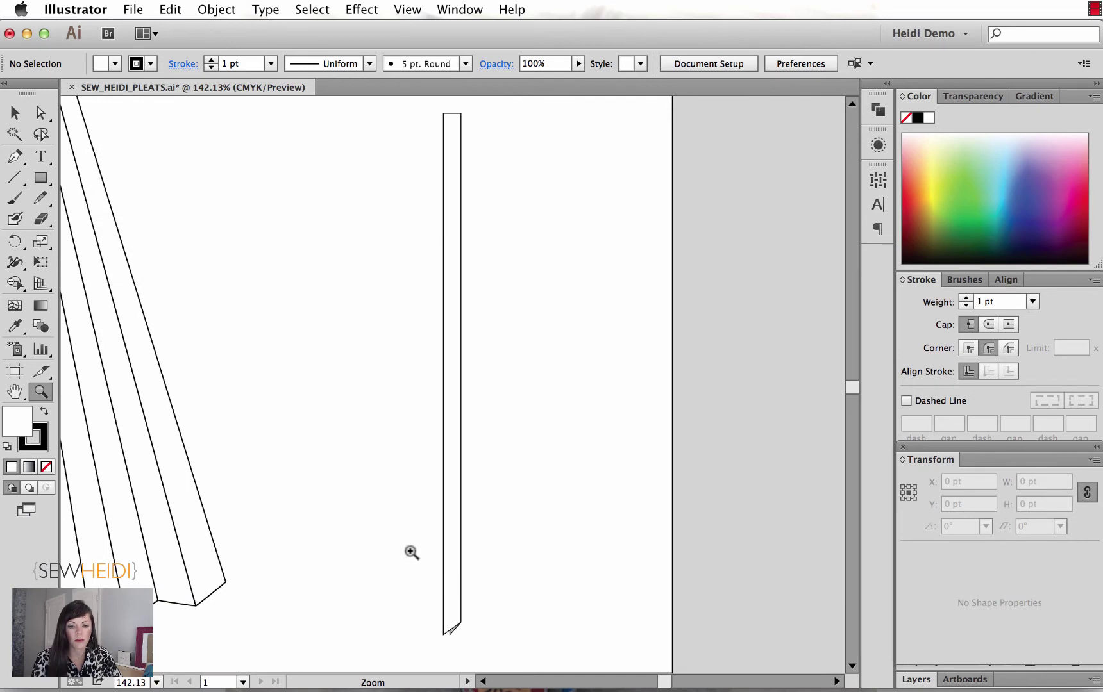
pyautogui.moveTo(411, 551); pyautogui.dragTo(508, 661)
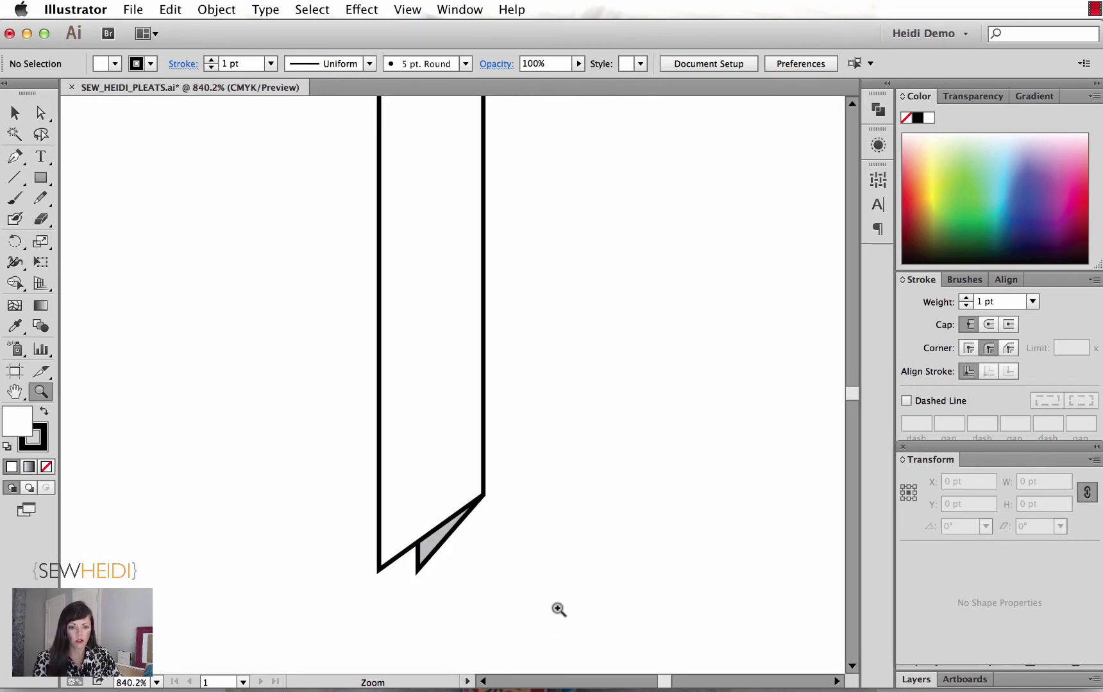
pyautogui.press('v')
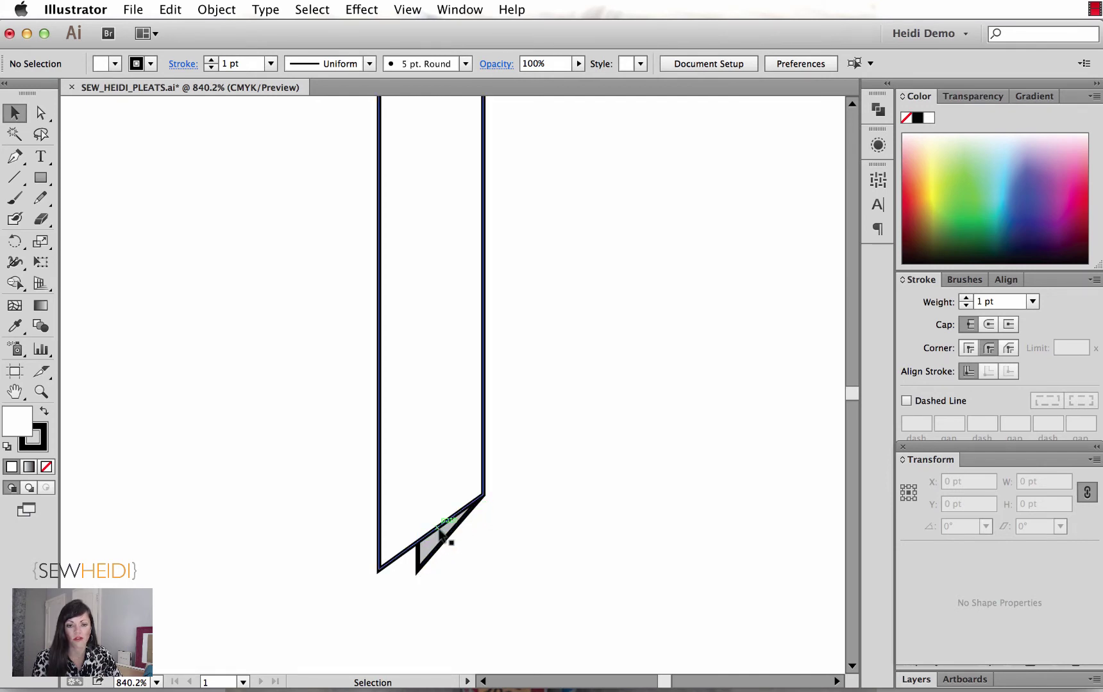
pyautogui.press('super+minus')
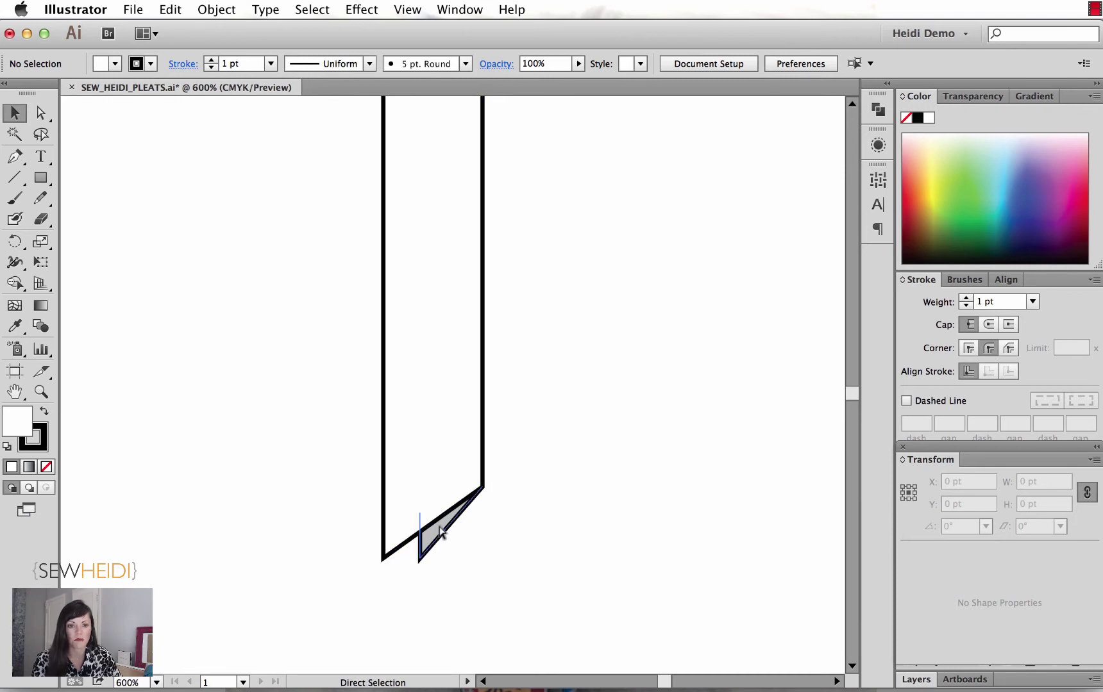
pyautogui.press('super+minus')
pyautogui.press('super+minus')
pyautogui.press('super+minus')
pyautogui.press('super+minus')
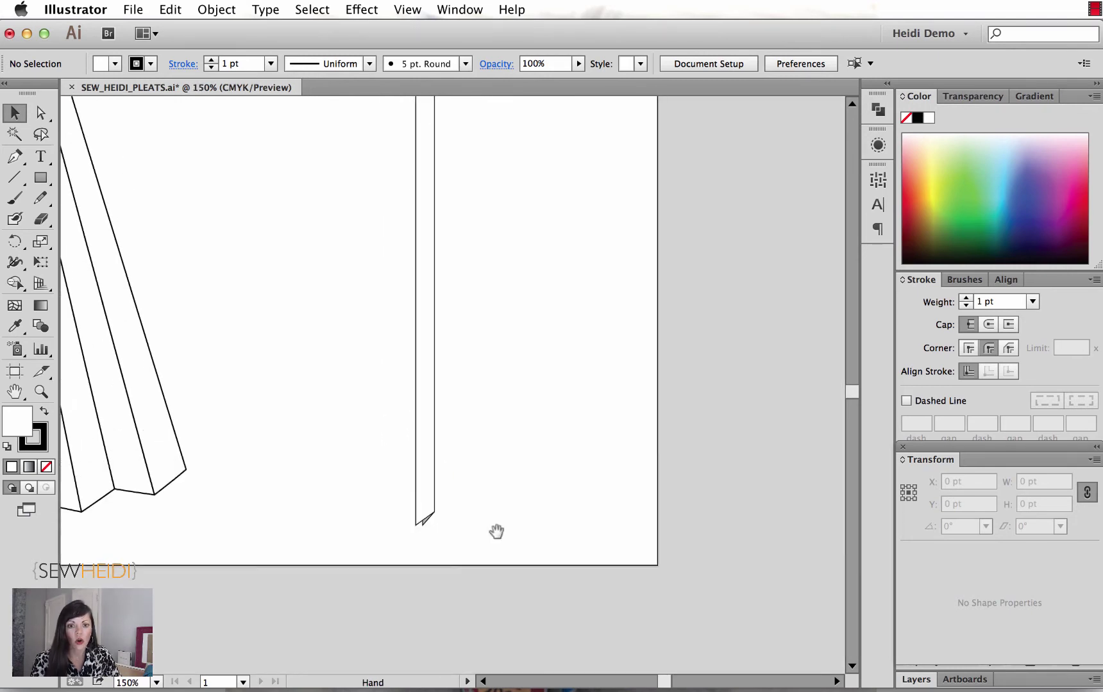
pyautogui.moveTo(496, 532); pyautogui.dragTo(491, 549)
# Step: Move the knife pleat strip further right toward the artboard's right edge
pyautogui.click(429, 510)
pyautogui.moveTo(425, 480); pyautogui.dragTo(603, 483)
pyautogui.click(610, 488)
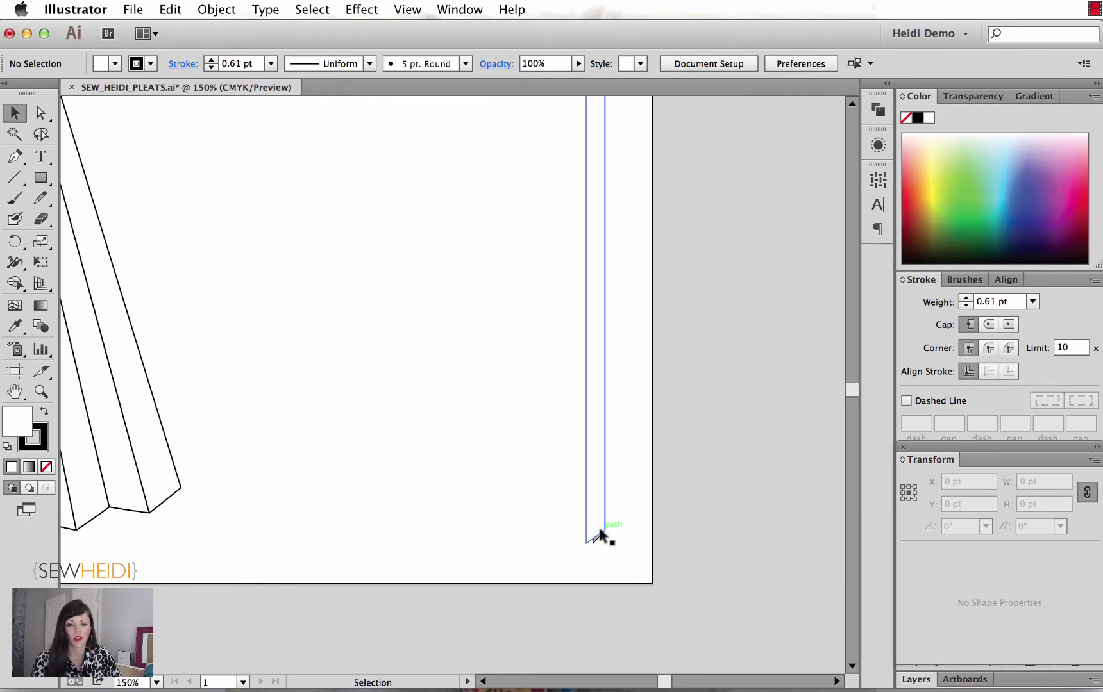
pyautogui.press('z')
pyautogui.moveTo(459, 471); pyautogui.dragTo(654, 600)
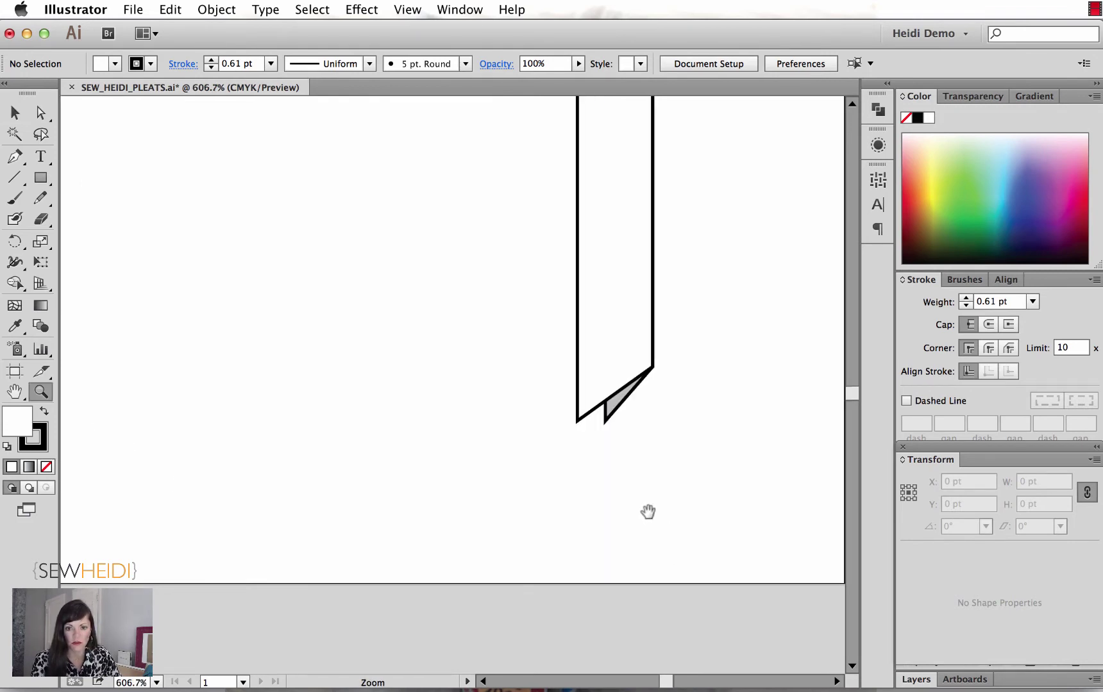
pyautogui.moveTo(647, 511); pyautogui.dragTo(678, 579)
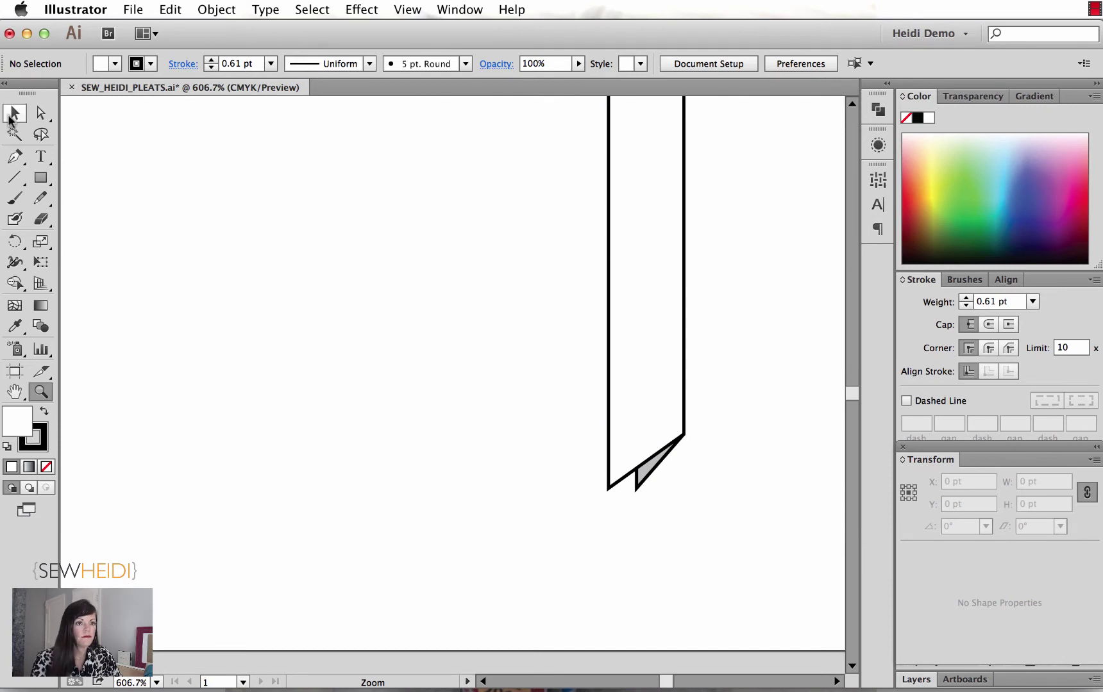
pyautogui.click(12, 115)
# Step: Duplicate the knife pleat group into an overlapping copy beside the original
pyautogui.click(642, 465)
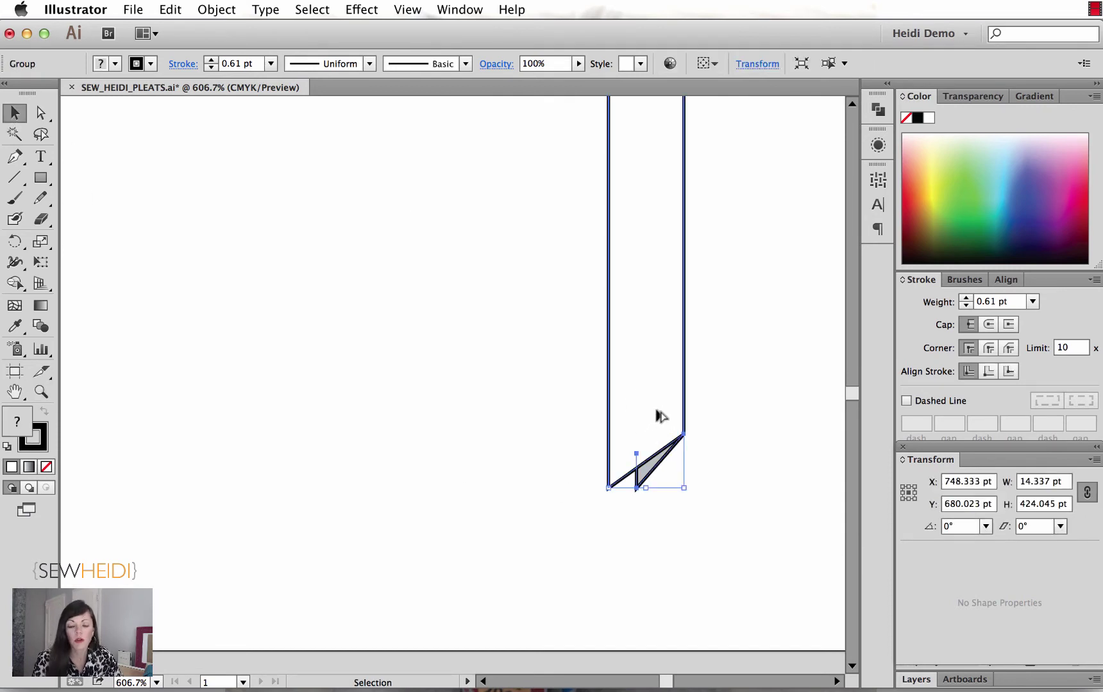
pyautogui.moveTo(664, 405); pyautogui.dragTo(630, 399)
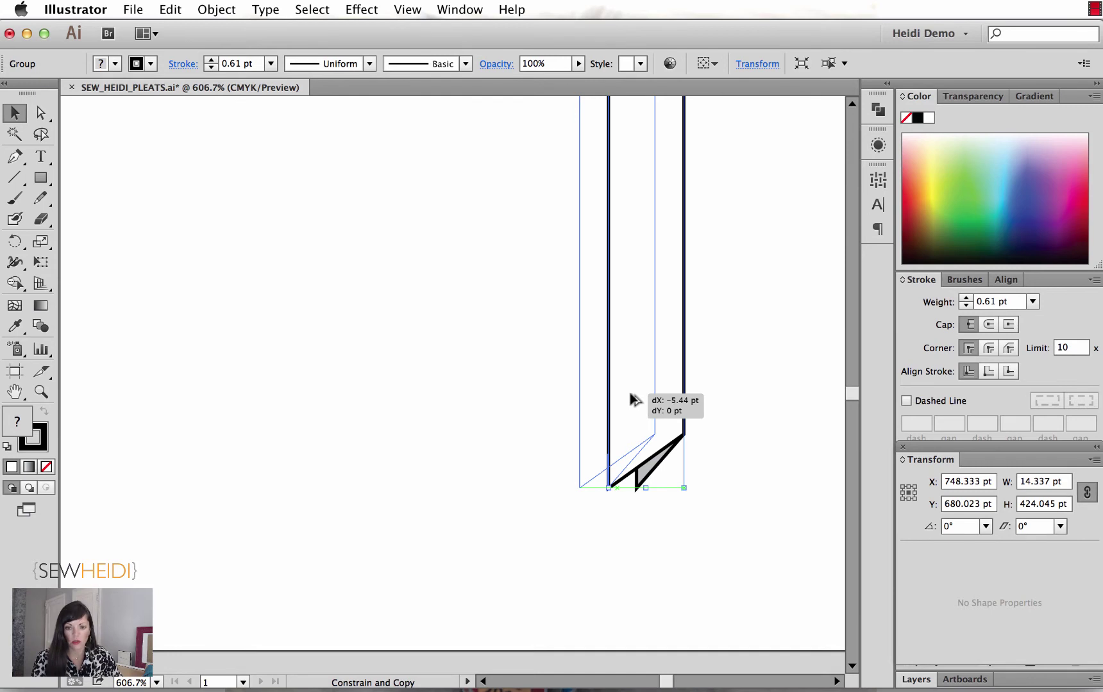
pyautogui.moveTo(630, 399); pyautogui.dragTo(629, 397)
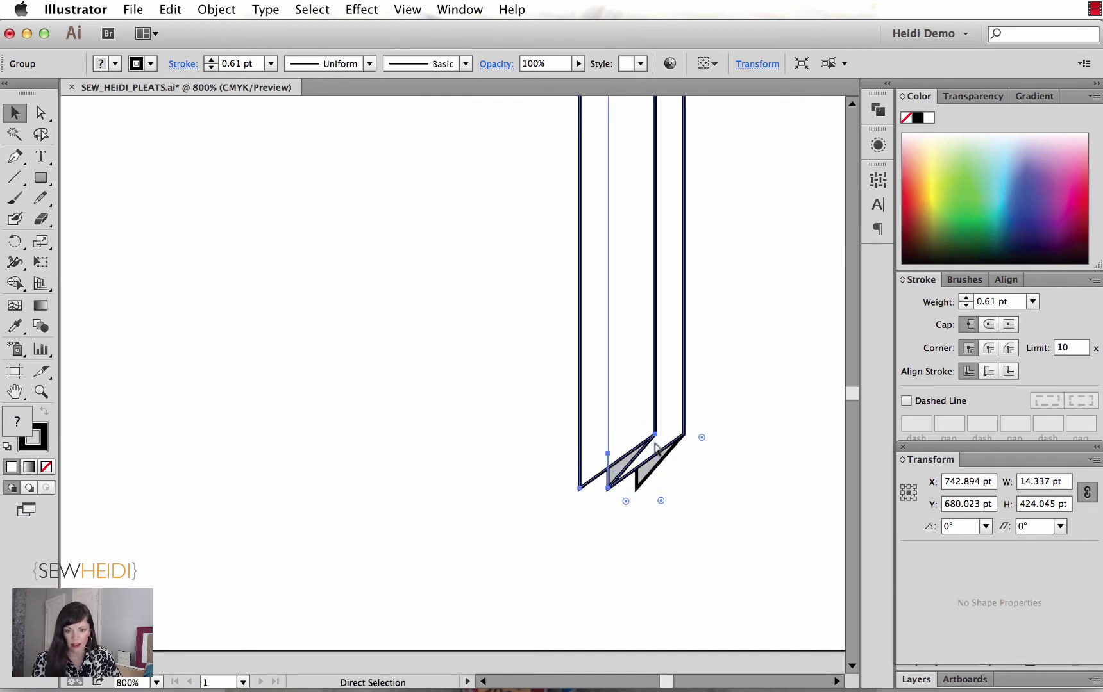
pyautogui.scroll(3, 629, 392)
pyautogui.scroll(-5, 638, 534)
pyautogui.hscroll(6, 637, 534)
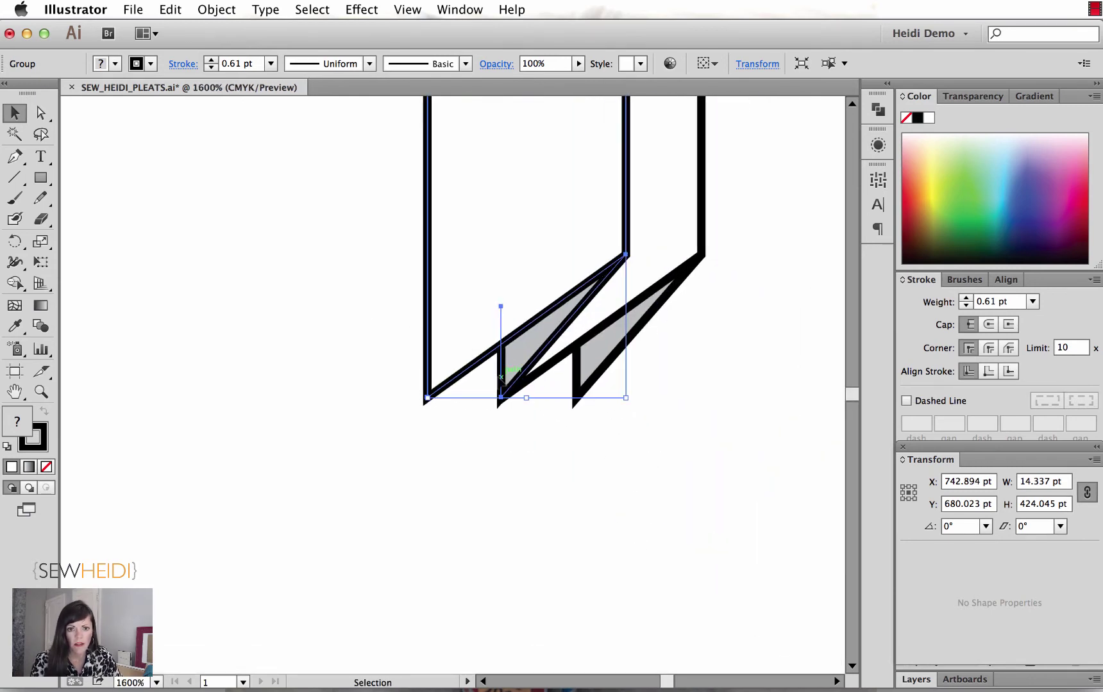
# Step: Adjust the grey inner triangle and its bottom anchor using Direct Selection
pyautogui.click(493, 477)
pyautogui.press('a')
pyautogui.click(518, 354)
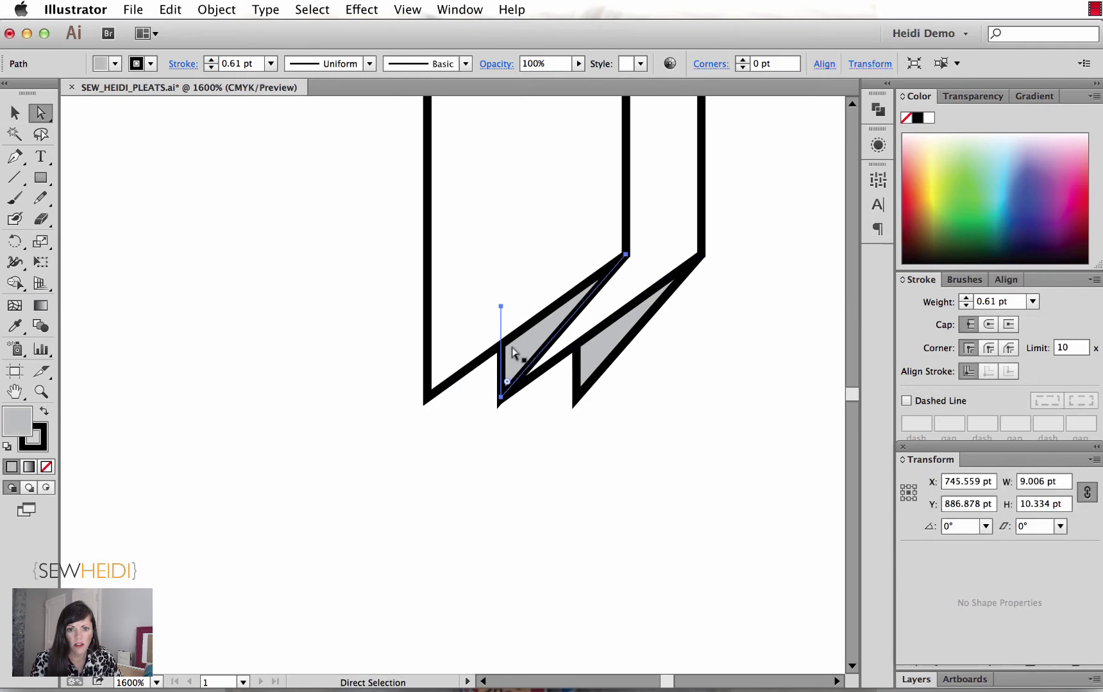
pyautogui.click(500, 399)
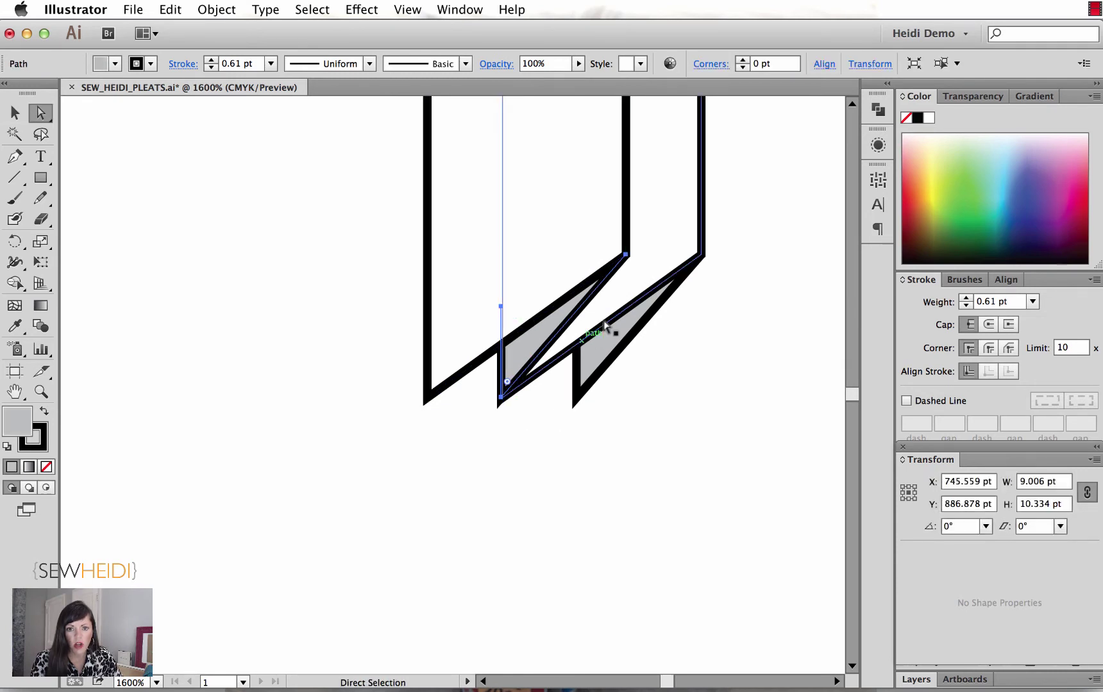
pyautogui.click(499, 338)
pyautogui.click(537, 408)
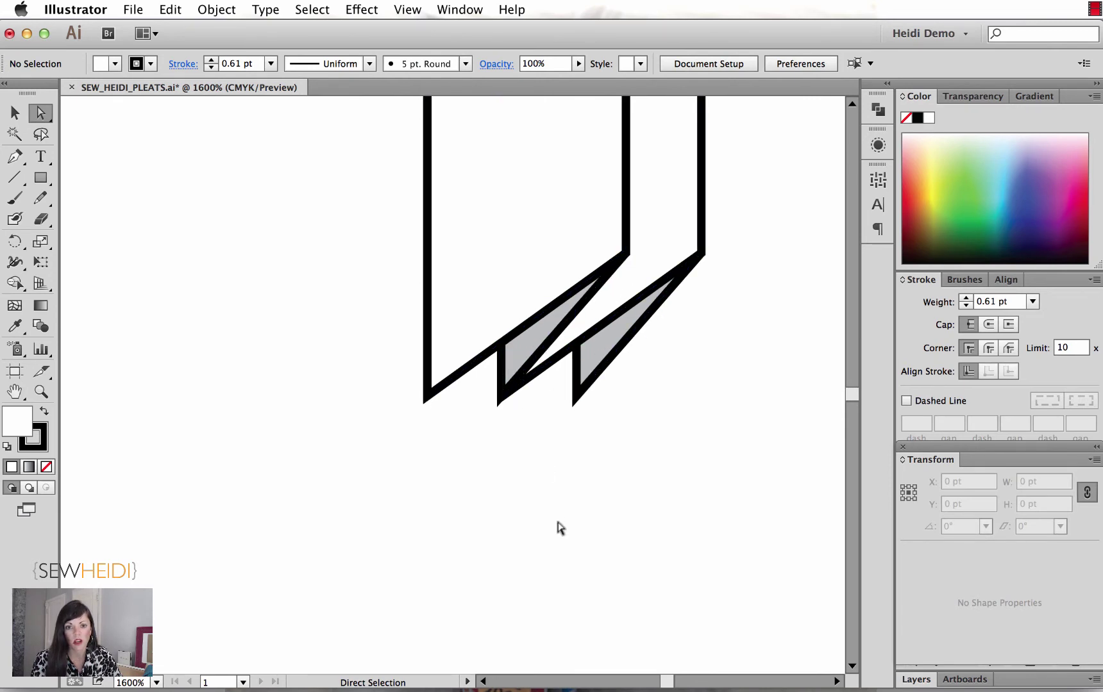
pyautogui.press('v')
# Step: Copy the pleat group another step to the left, making three pleats in a row
pyautogui.click(501, 308)
pyautogui.press('space')
pyautogui.moveTo(525, 475); pyautogui.dragTo(567, 497)
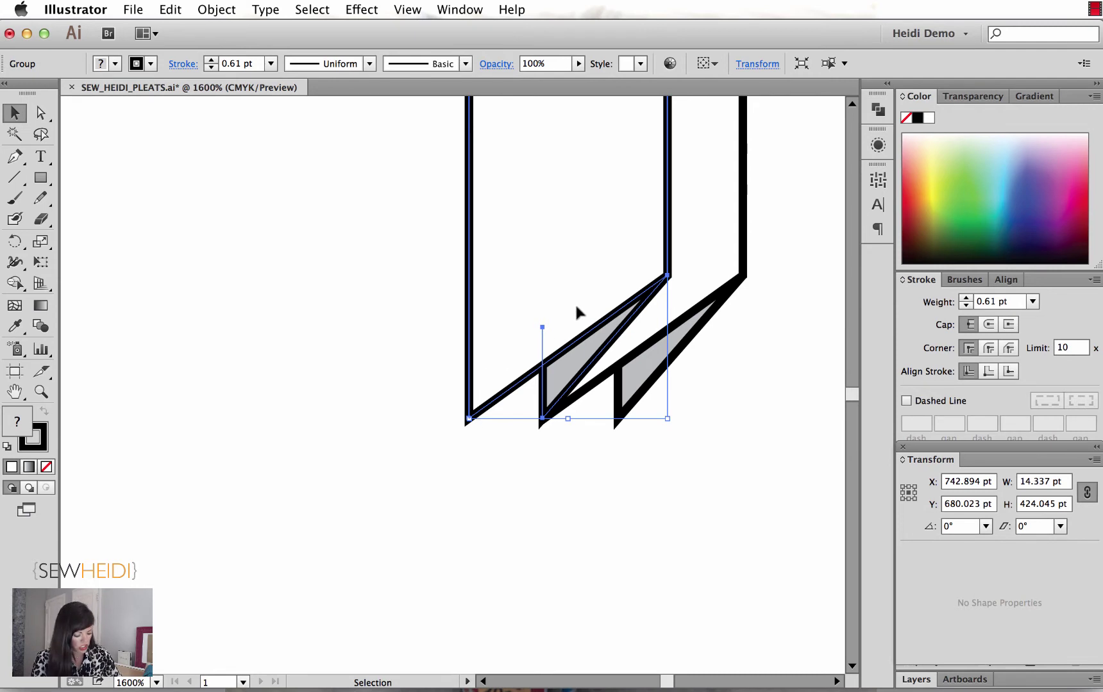
pyautogui.moveTo(580, 289); pyautogui.dragTo(513, 290)
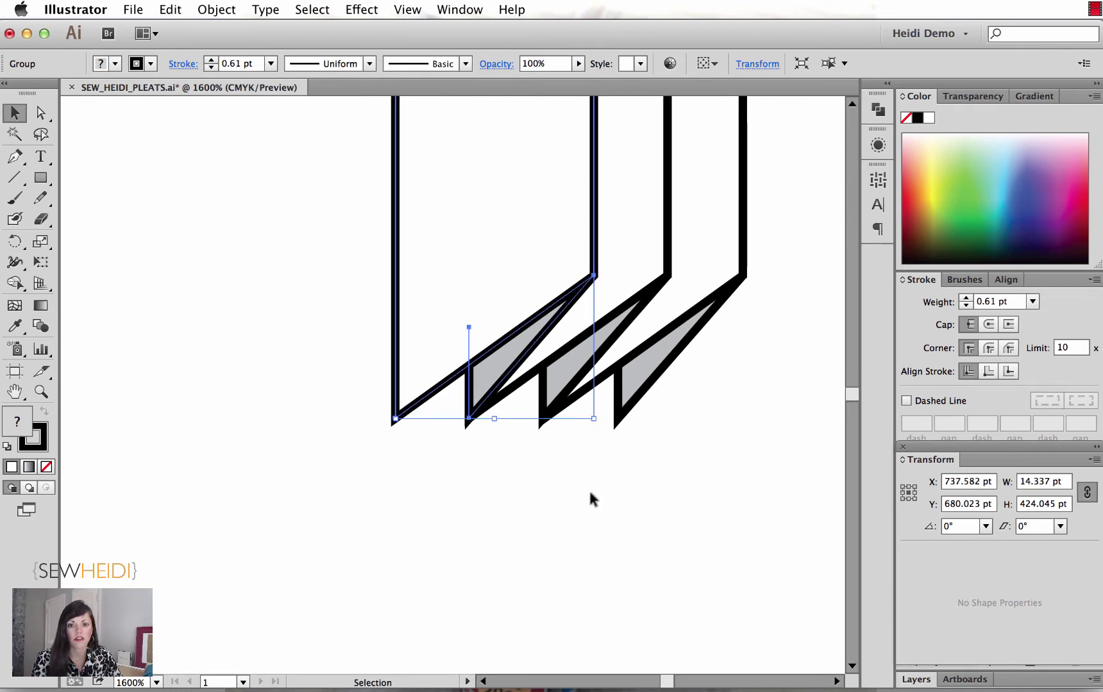
pyautogui.click(534, 520)
pyautogui.hscroll(5, 396, 492)
pyautogui.scroll(2, 397, 492)
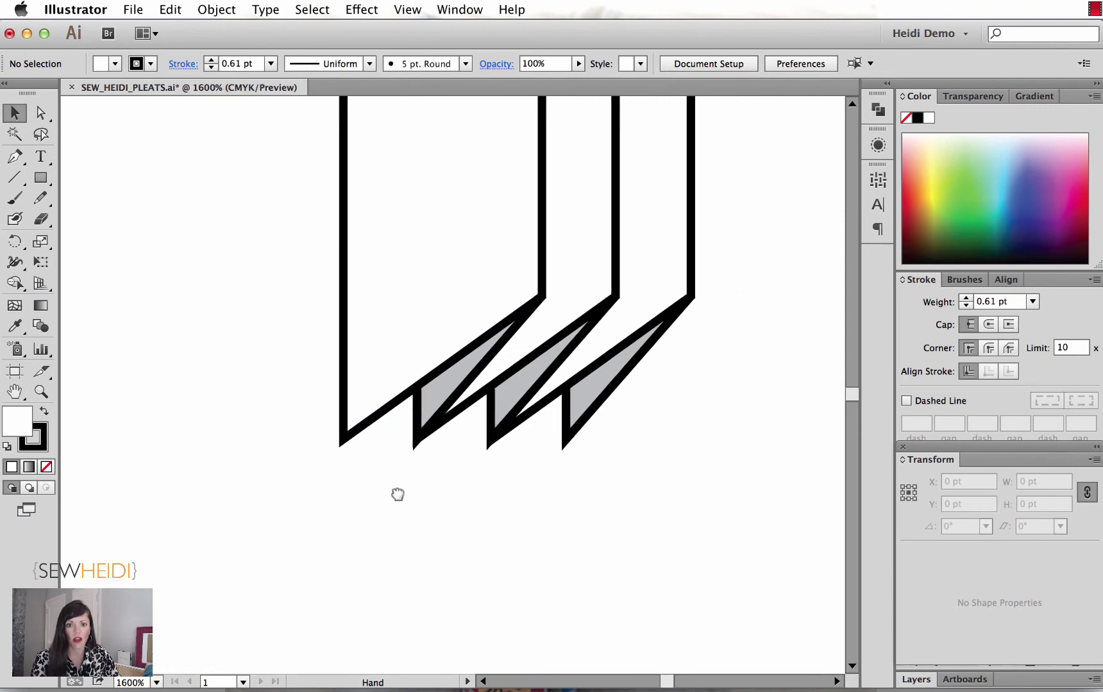
pyautogui.click(560, 358)
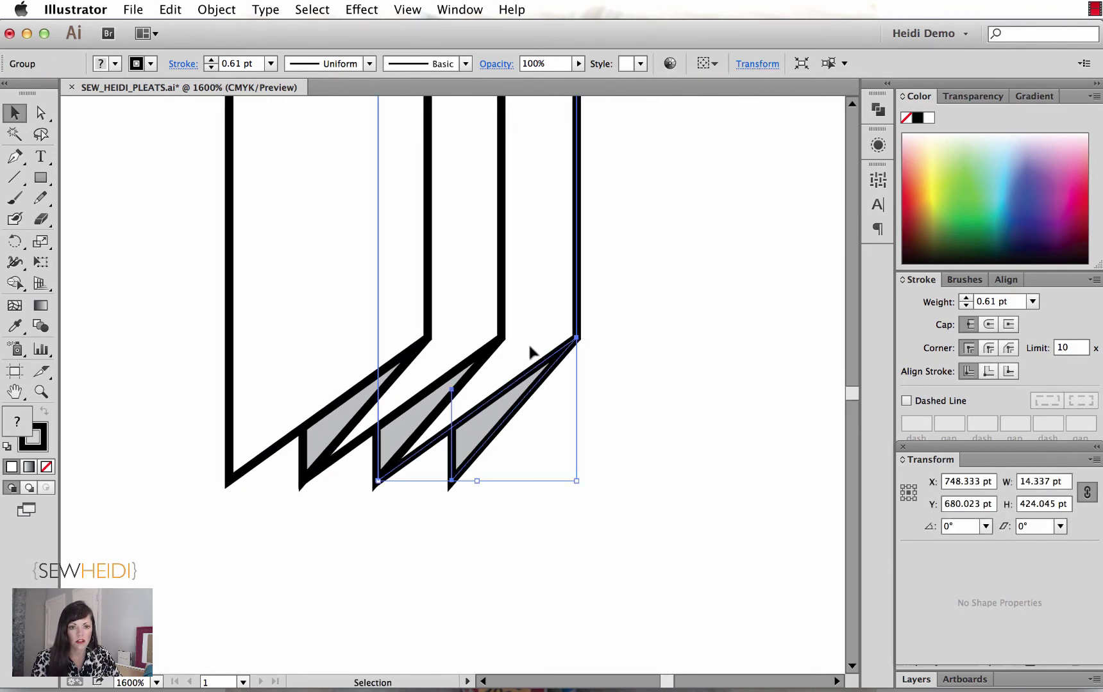
# Step: Hide the two back pleats, leaving only the front pleat selected
pyautogui.click(296, 361)
pyautogui.keyDown('shift'); pyautogui.click(447, 325); pyautogui.keyUp('shift')
pyautogui.press('super+3')
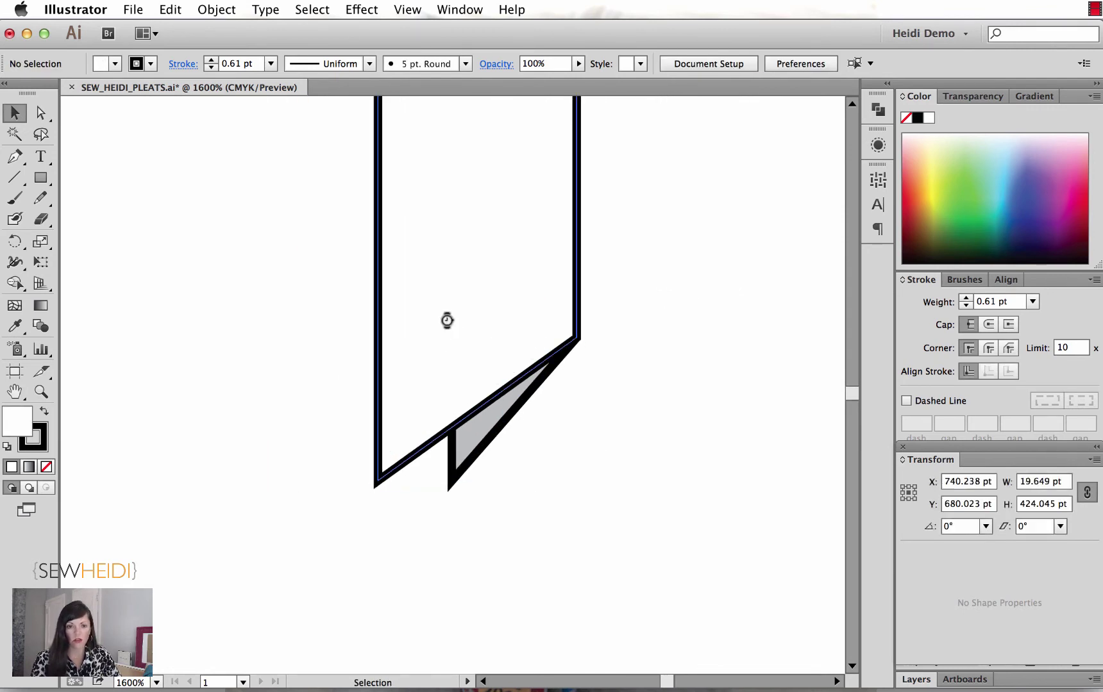
pyautogui.click(434, 398)
pyautogui.rightClick(448, 386)
pyautogui.click(511, 362)
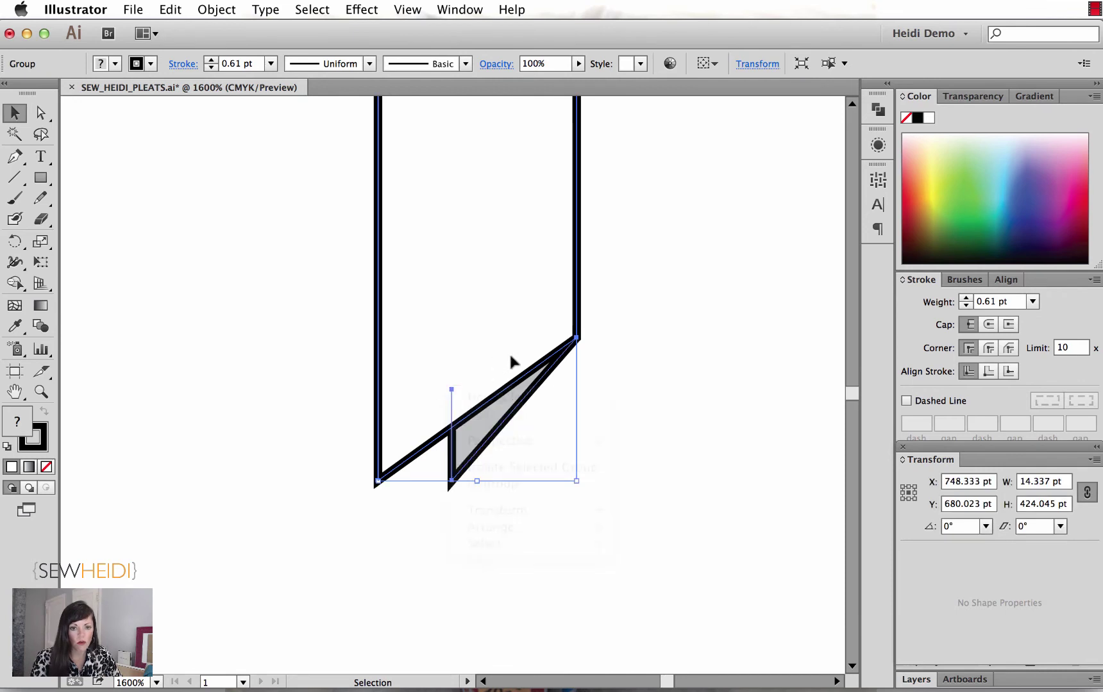
# Step: Alt-drag a copy of the front pleat to the right, then undo it
pyautogui.moveTo(455, 362); pyautogui.dragTo(526, 360)
pyautogui.click(624, 510)
pyautogui.click(542, 333)
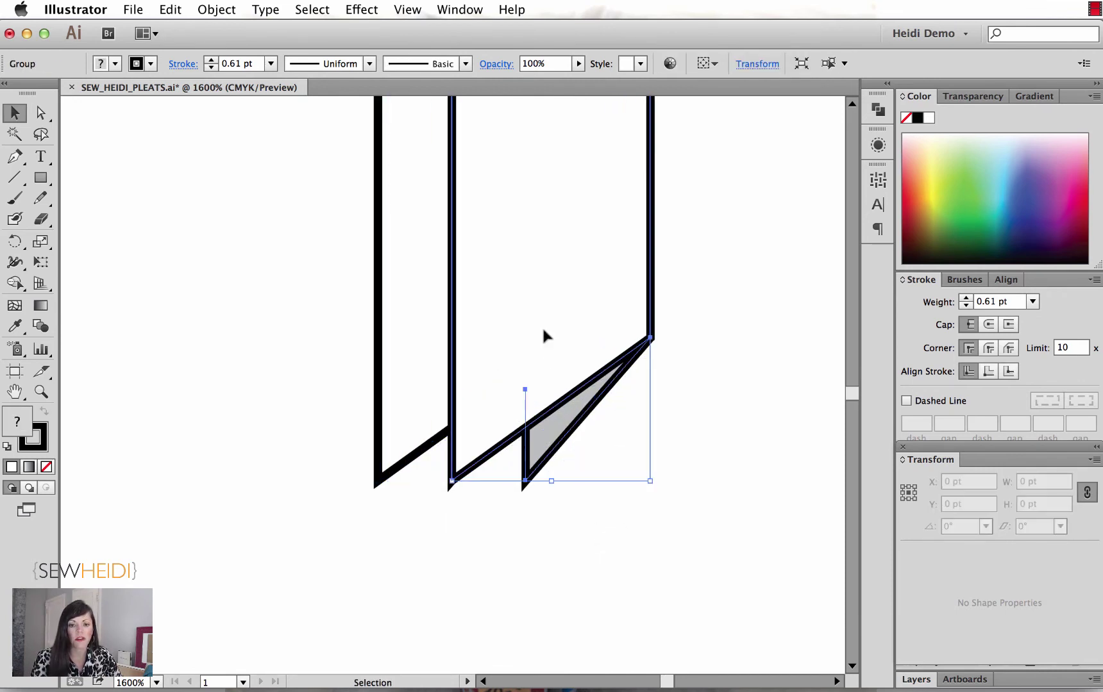
pyautogui.press('super')
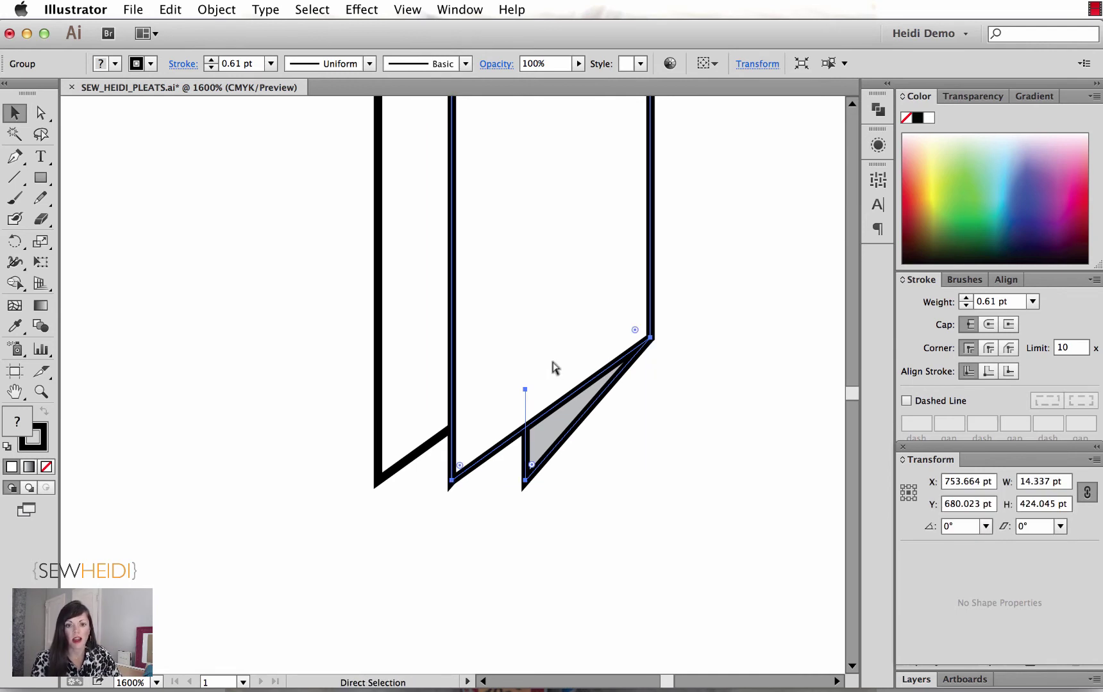
pyautogui.press('super+z')
pyautogui.click(519, 536)
# Step: Repeat Transform Again (Cmd+D) to add pleats leftwards into a wide rectangular block
pyautogui.moveTo(511, 410); pyautogui.dragTo(596, 359)
pyautogui.press('super+minus')
pyautogui.press('super+minus')
pyautogui.press('super+minus')
pyautogui.press('super+minus')
pyautogui.press('super+minus')
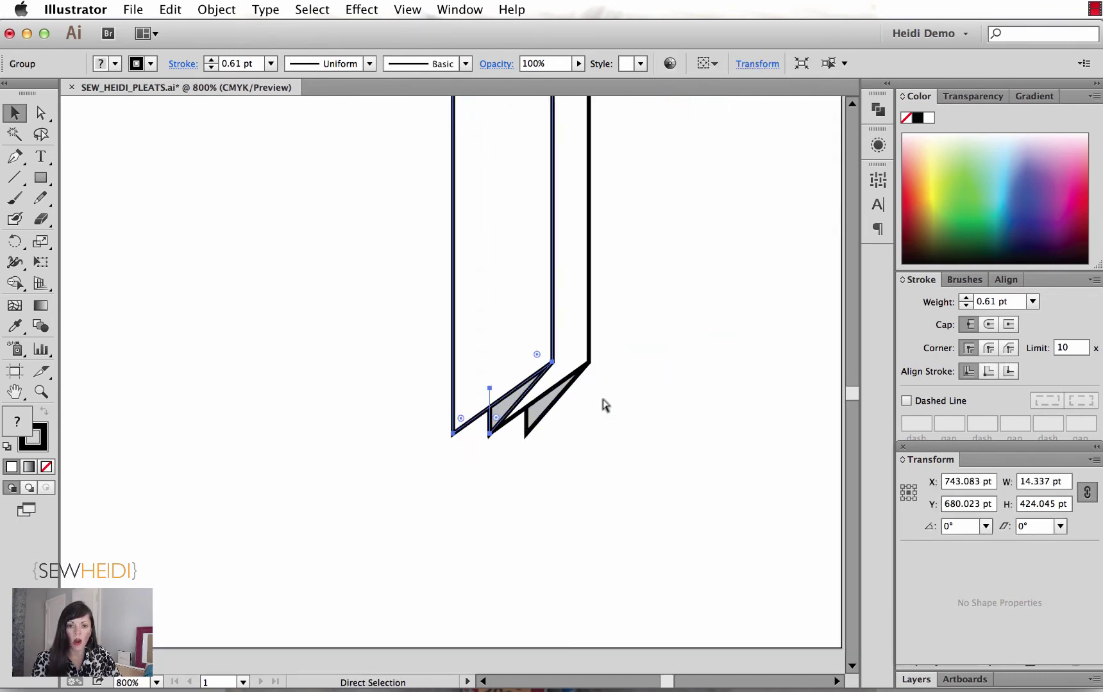
pyautogui.moveTo(603, 402); pyautogui.dragTo(651, 556)
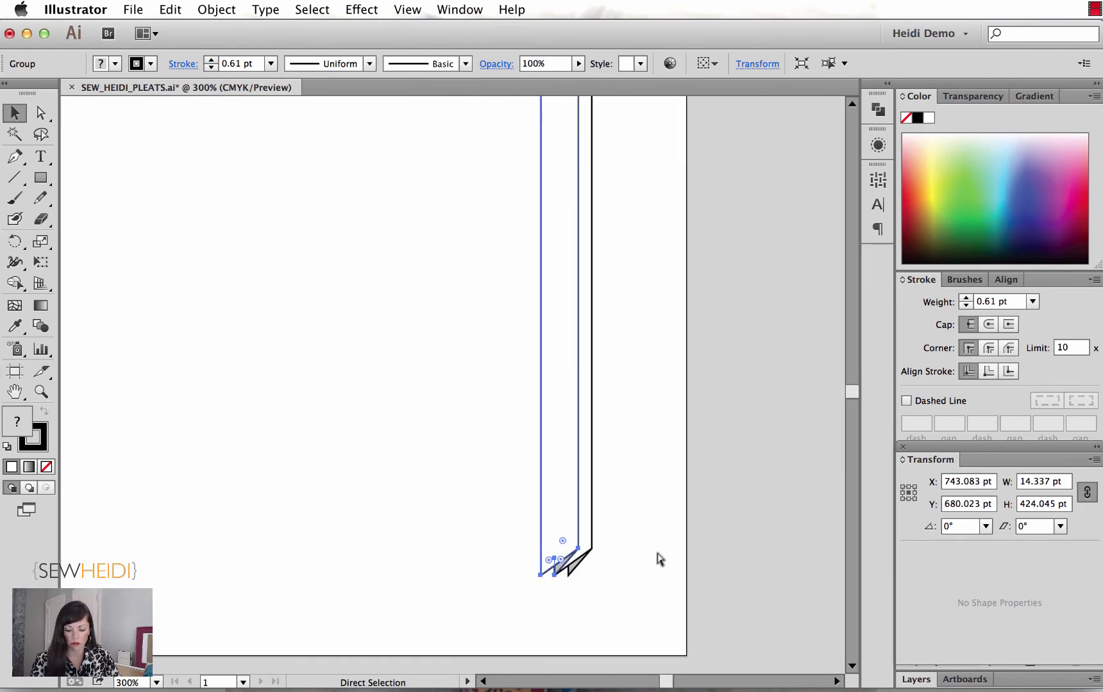
pyautogui.press('super+minus')
pyautogui.moveTo(563, 500); pyautogui.dragTo(642, 597)
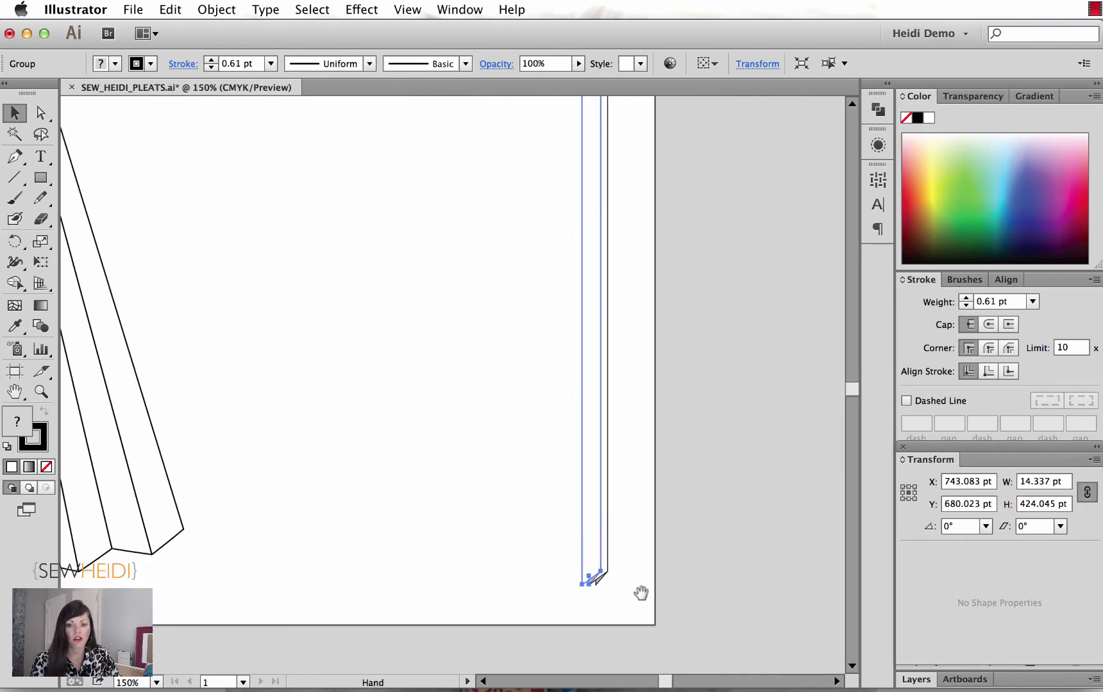
pyautogui.press('super+d')
pyautogui.press('super+d')
pyautogui.press('super+d')
pyautogui.press('super+d')
pyautogui.press('super+d')
pyautogui.press('super+d')
pyautogui.press('super+d')
pyautogui.press('super+d')
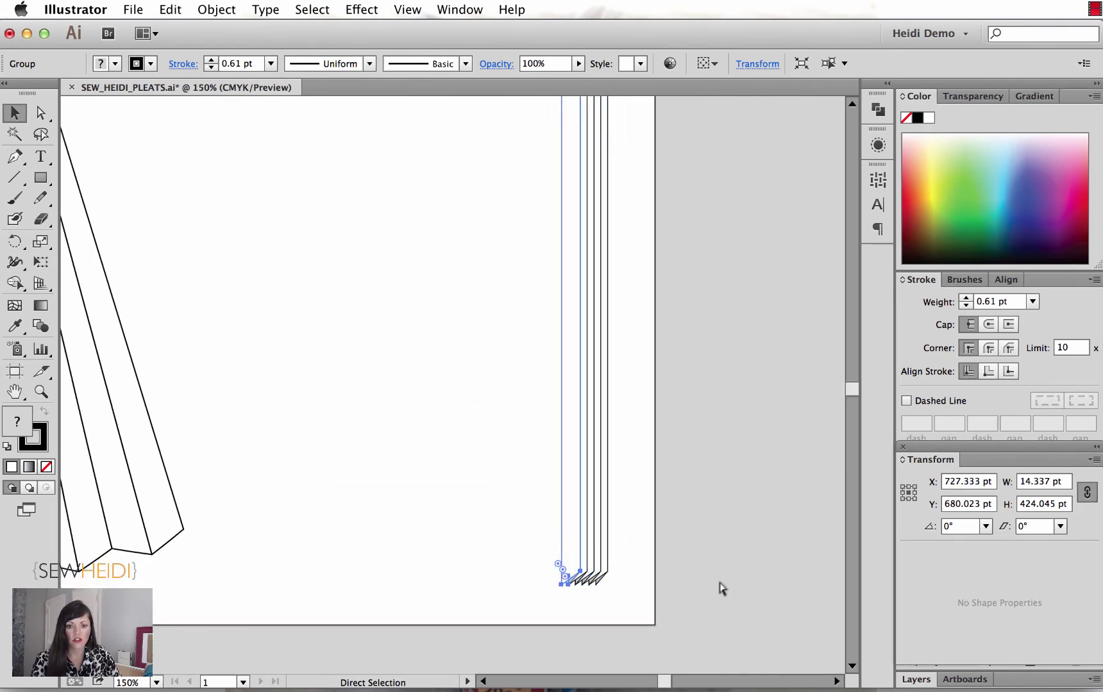
pyautogui.press('super+d')
pyautogui.press('super+d')
pyautogui.press('super+d')
pyautogui.press('super+d')
pyautogui.press('super+d')
pyautogui.press('super+d')
pyautogui.press('super+d')
pyautogui.press('super+d')
pyautogui.press('super+d')
pyautogui.press('super+d')
pyautogui.press('super+d')
pyautogui.press('super+d')
pyautogui.press('super+d')
pyautogui.press('super+d')
pyautogui.press('super+d')
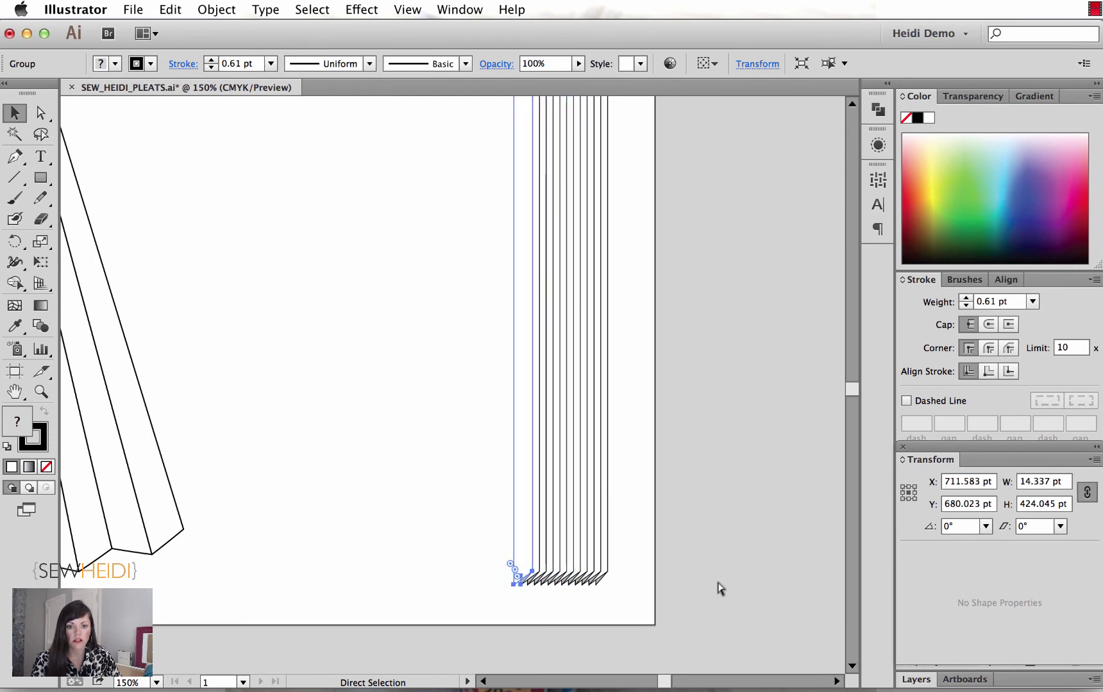
pyautogui.press('super+d')
pyautogui.press('super+d')
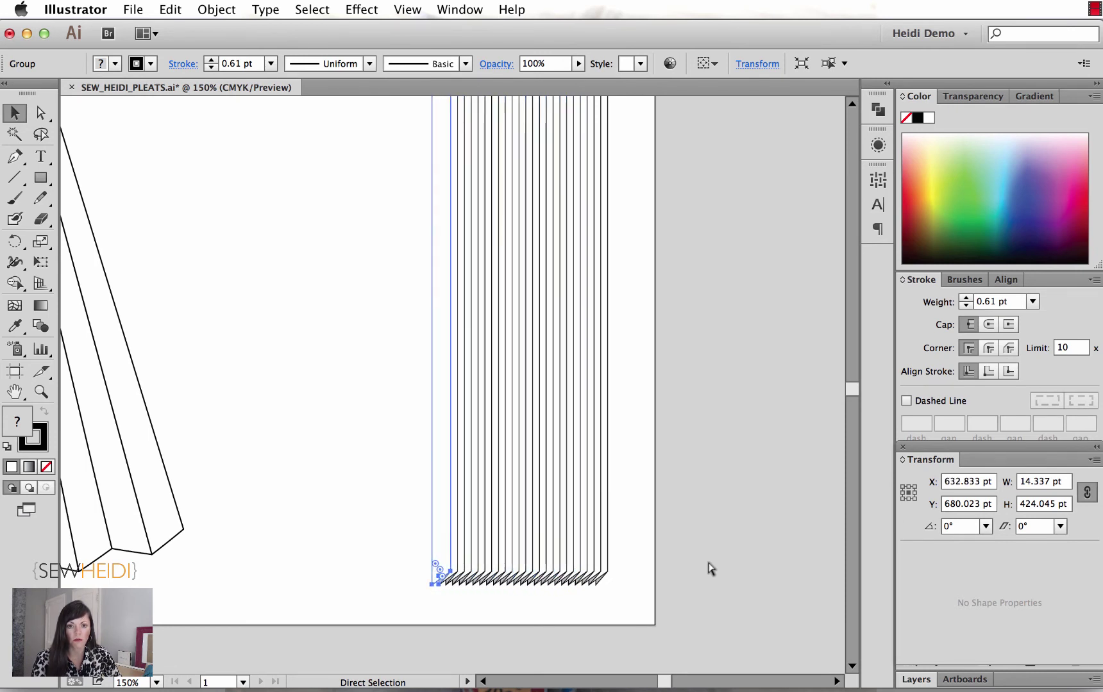
pyautogui.click(707, 569)
pyautogui.press('super+minus')
pyautogui.moveTo(632, 532); pyautogui.dragTo(681, 570)
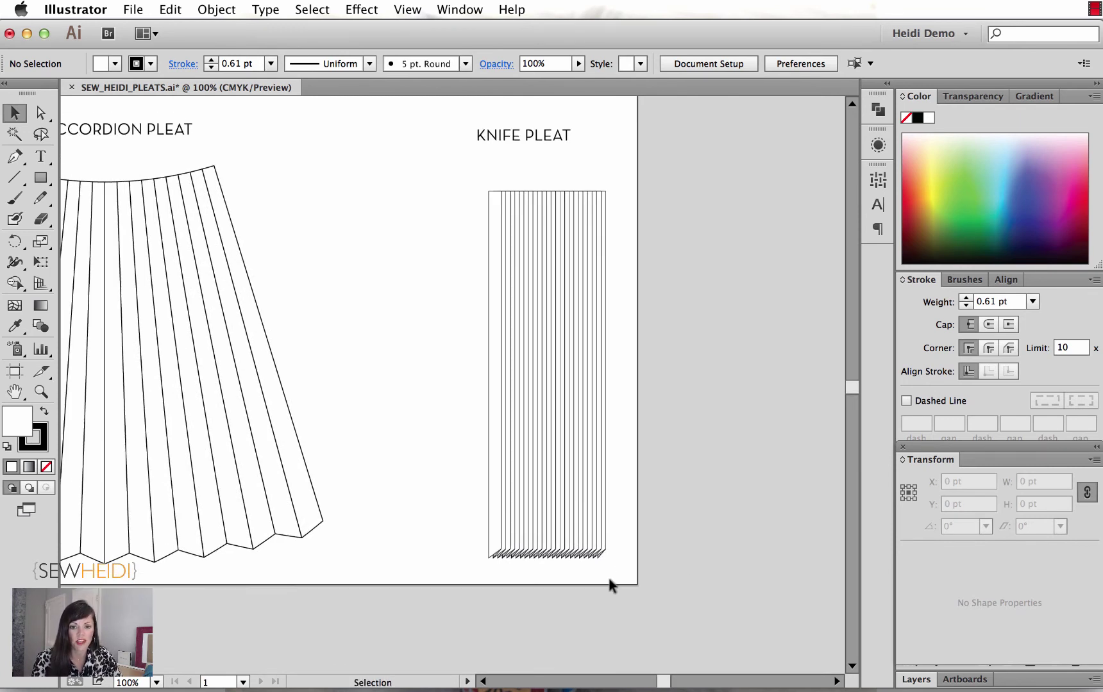
# Step: Select the knife-pleat block and try an Arc warp, then cancel it
pyautogui.moveTo(614, 573); pyautogui.dragTo(463, 506)
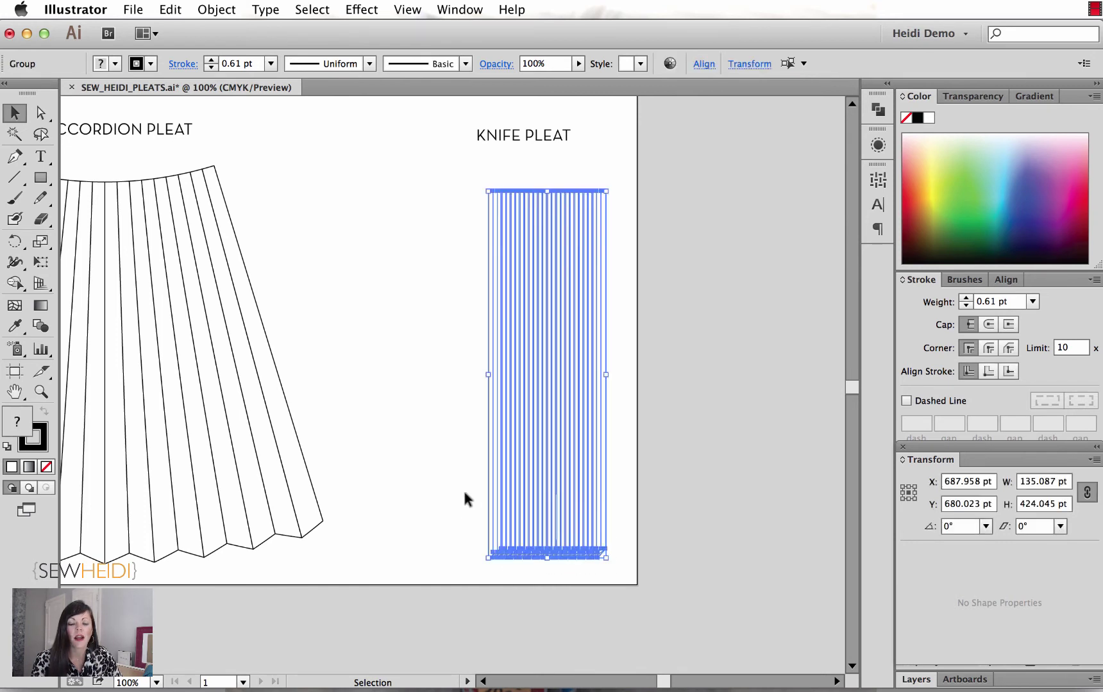
pyautogui.press('super+equal')
pyautogui.moveTo(568, 519); pyautogui.dragTo(368, 383)
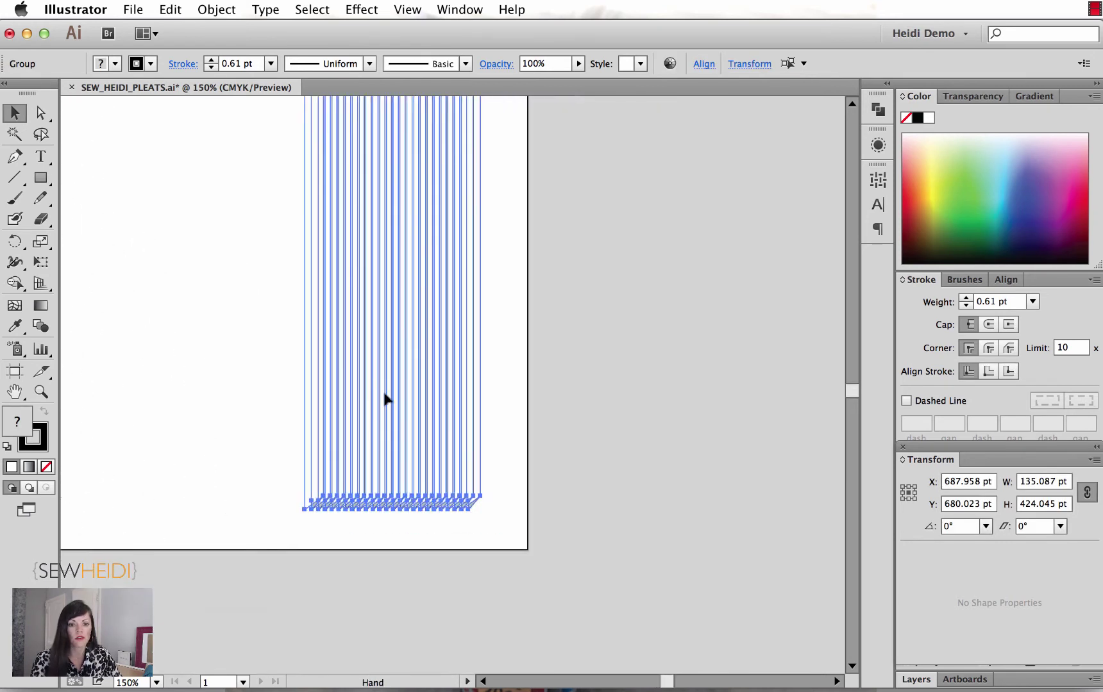
pyautogui.click(363, 10)
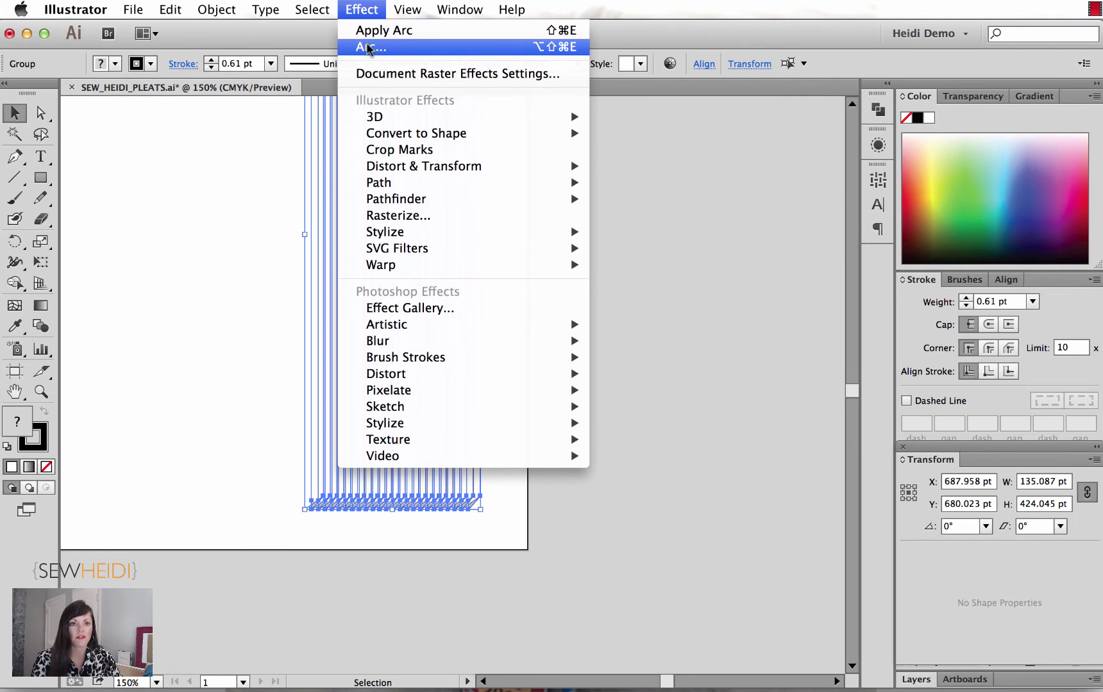
pyautogui.moveTo(378, 266)
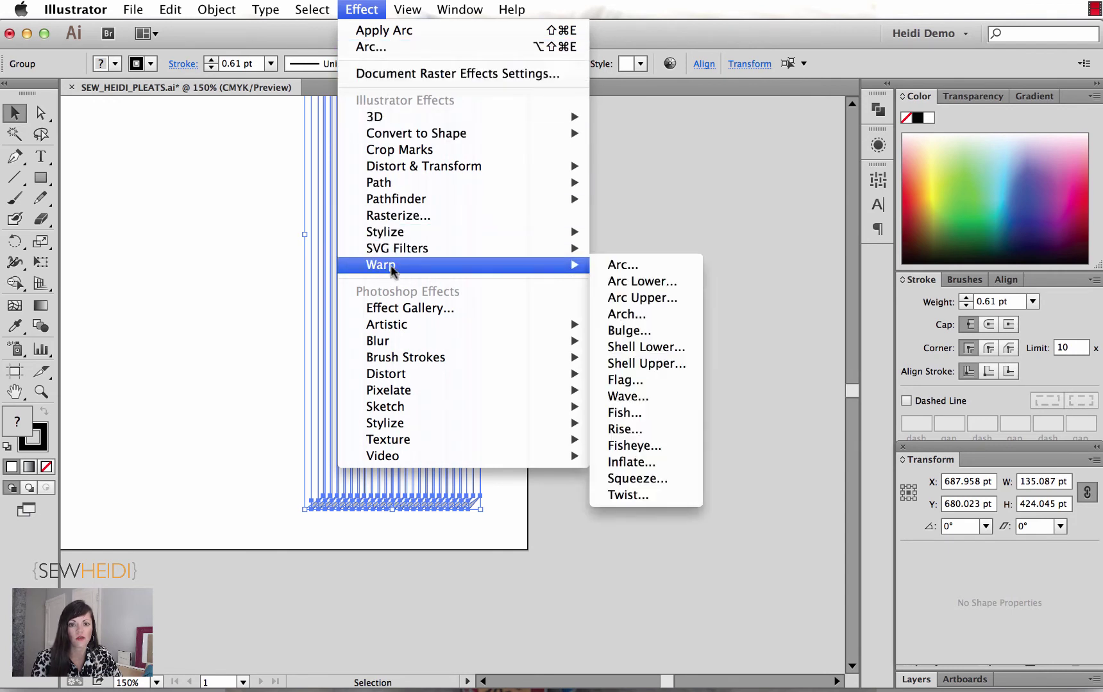
pyautogui.click(623, 266)
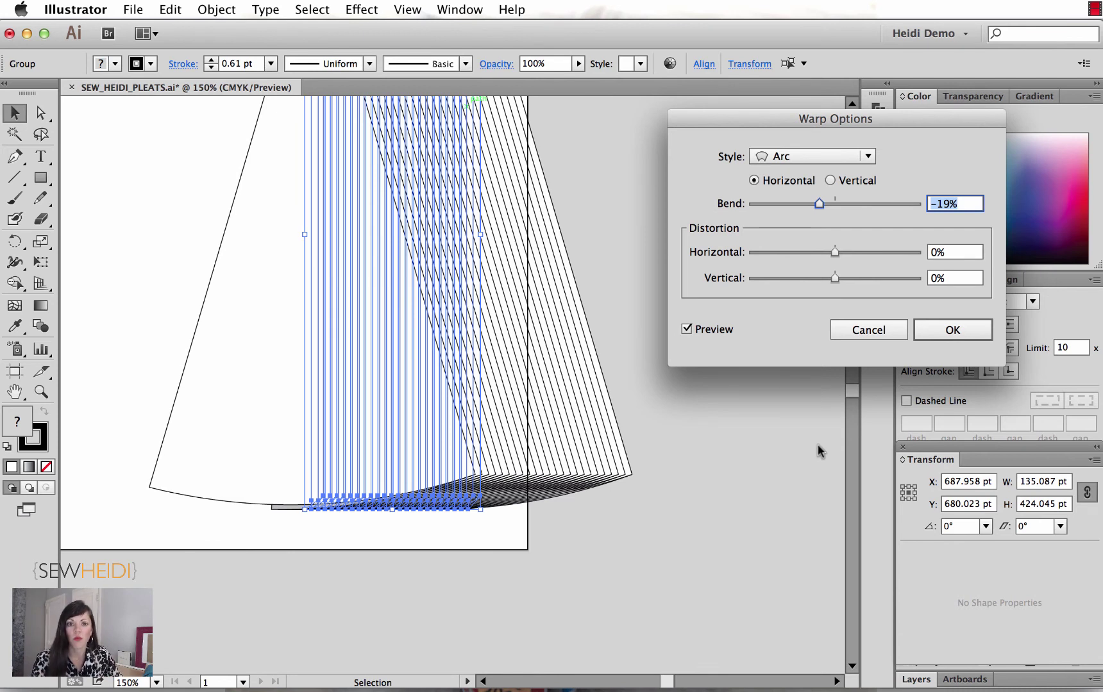
pyautogui.click(877, 331)
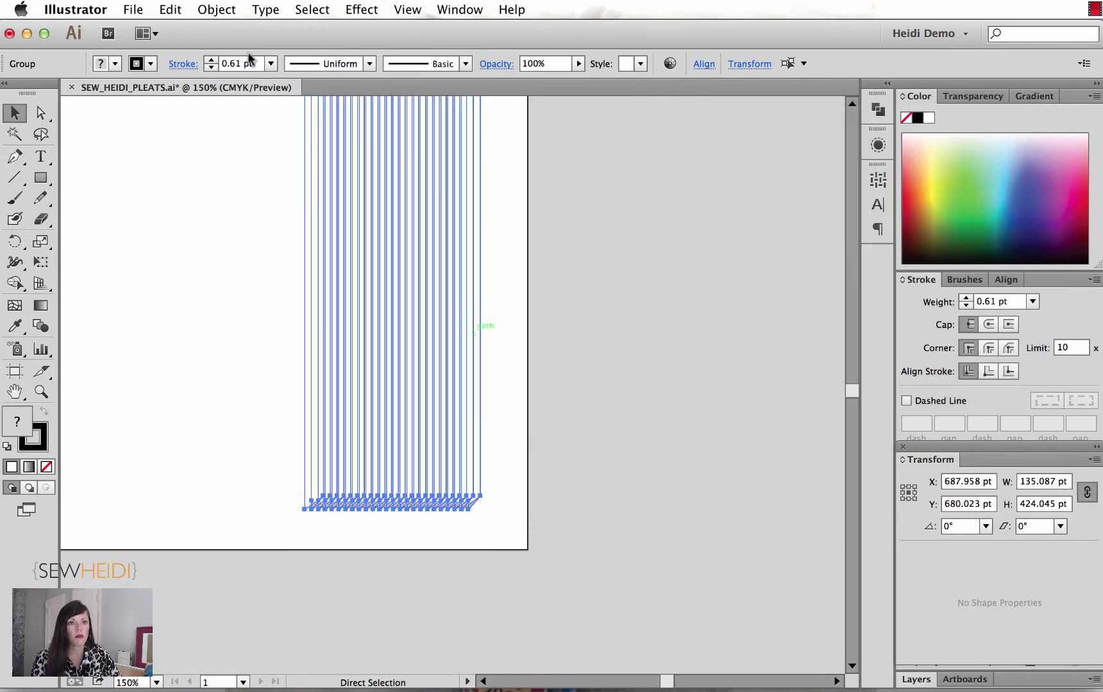
# Step: Group the pleat lines and apply a horizontal Arc warp with -30% bend
pyautogui.click(216, 9)
pyautogui.click(223, 73)
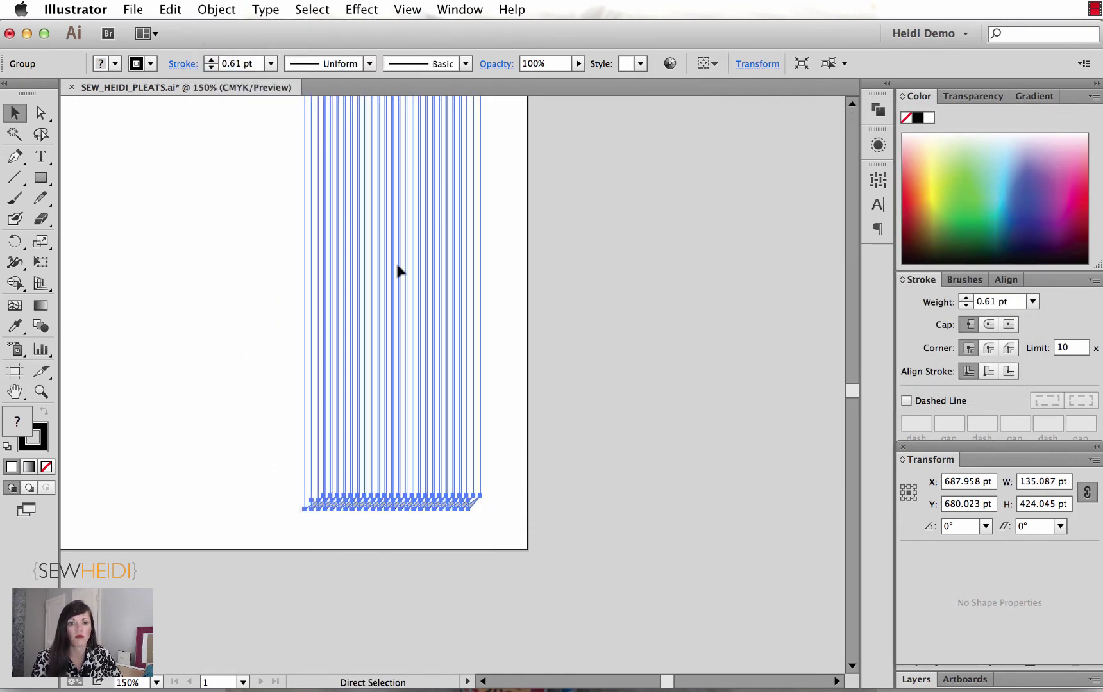
pyautogui.click(361, 10)
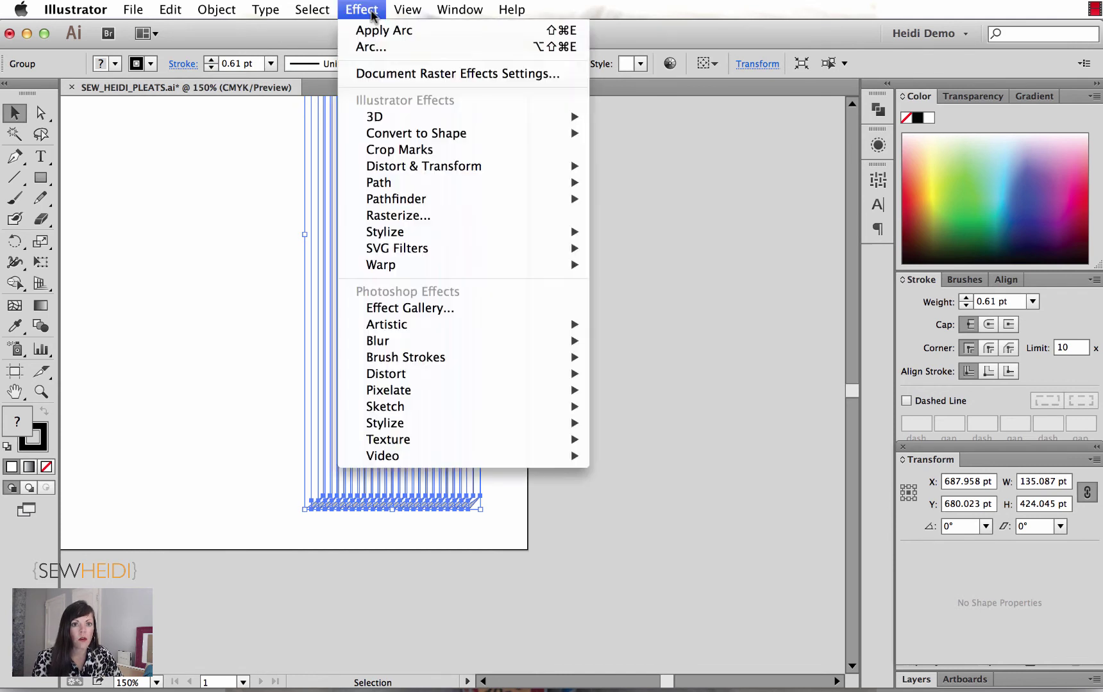
pyautogui.click(376, 48)
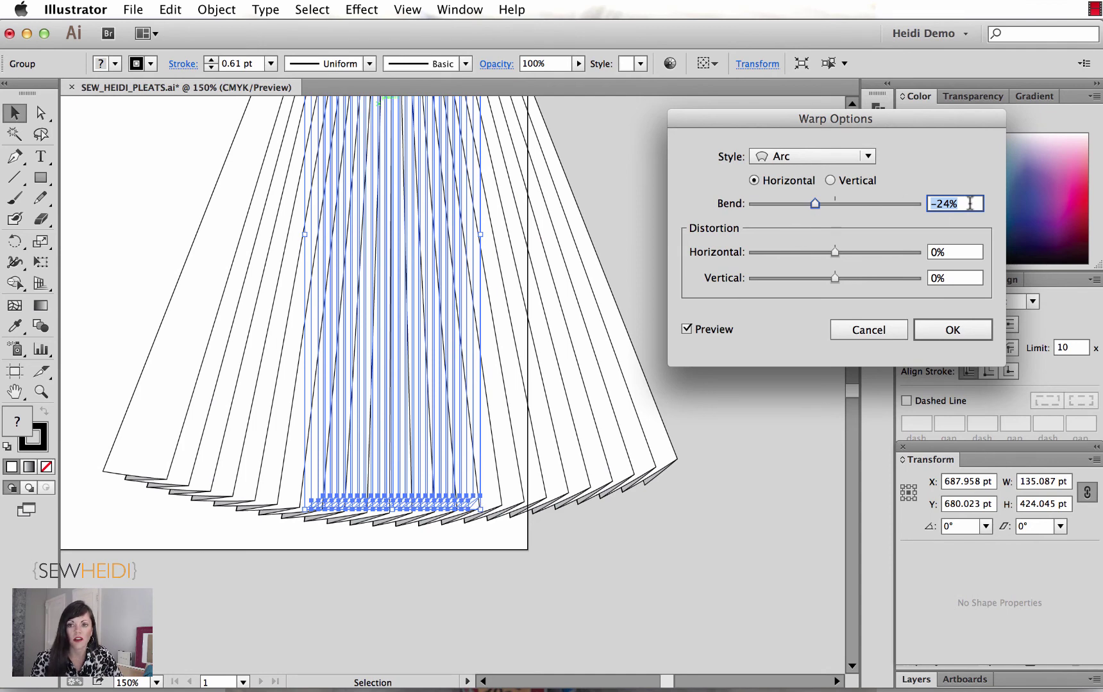
pyautogui.press('Down')
pyautogui.press('Down')
pyautogui.press('Down')
pyautogui.press('Down')
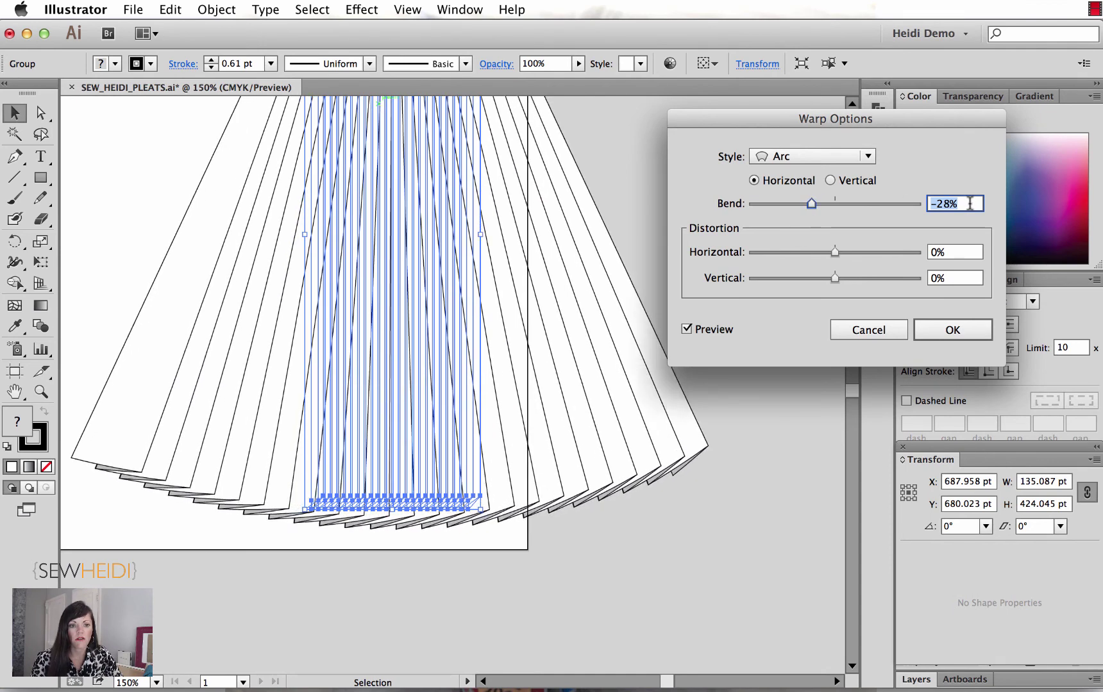
pyautogui.press('Down')
pyautogui.press('Down')
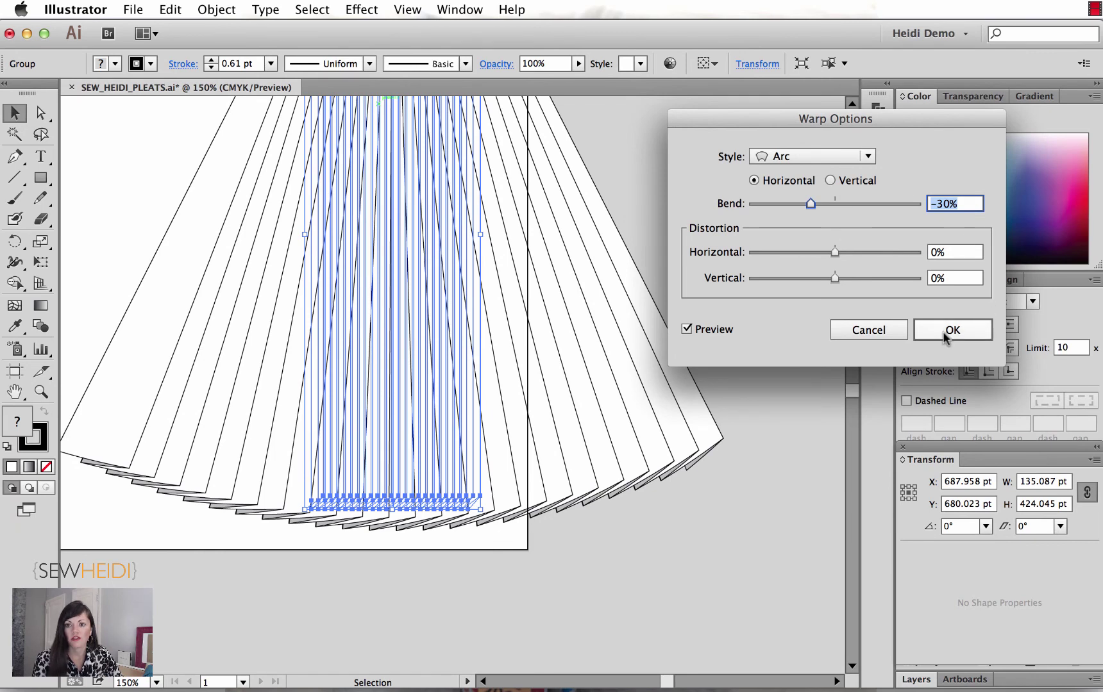
pyautogui.click(944, 336)
pyautogui.moveTo(675, 222); pyautogui.dragTo(710, 288)
pyautogui.press('super+minus')
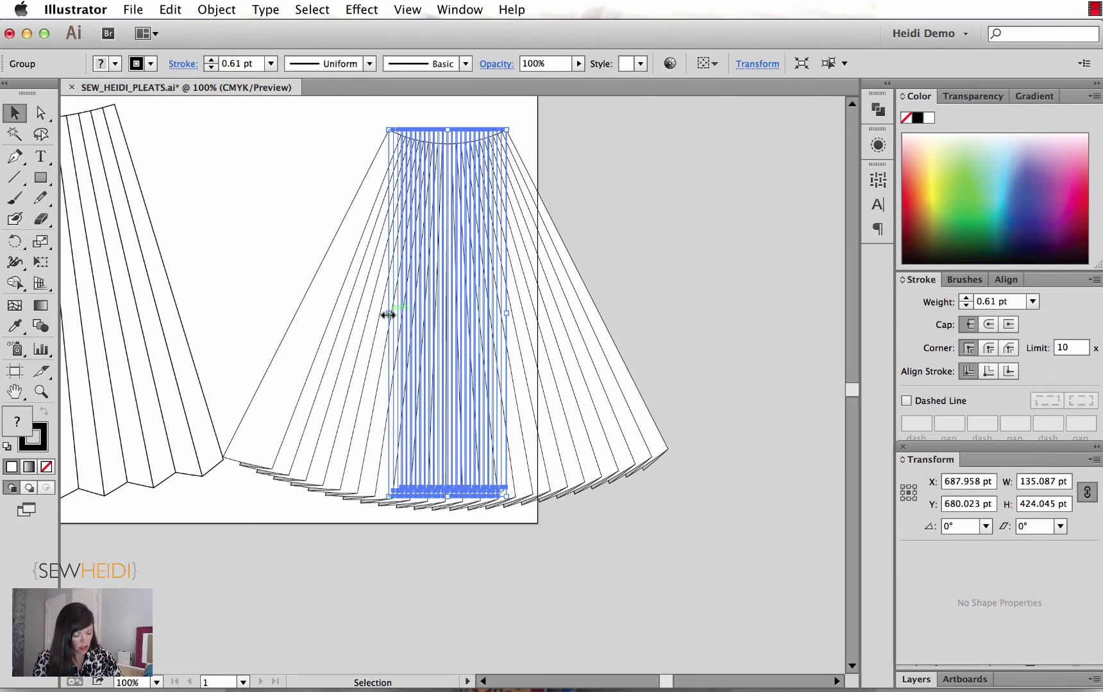
# Step: Narrow the central pleat strip, then widen it slightly
pyautogui.moveTo(506, 313); pyautogui.dragTo(462, 315)
pyautogui.click(590, 320)
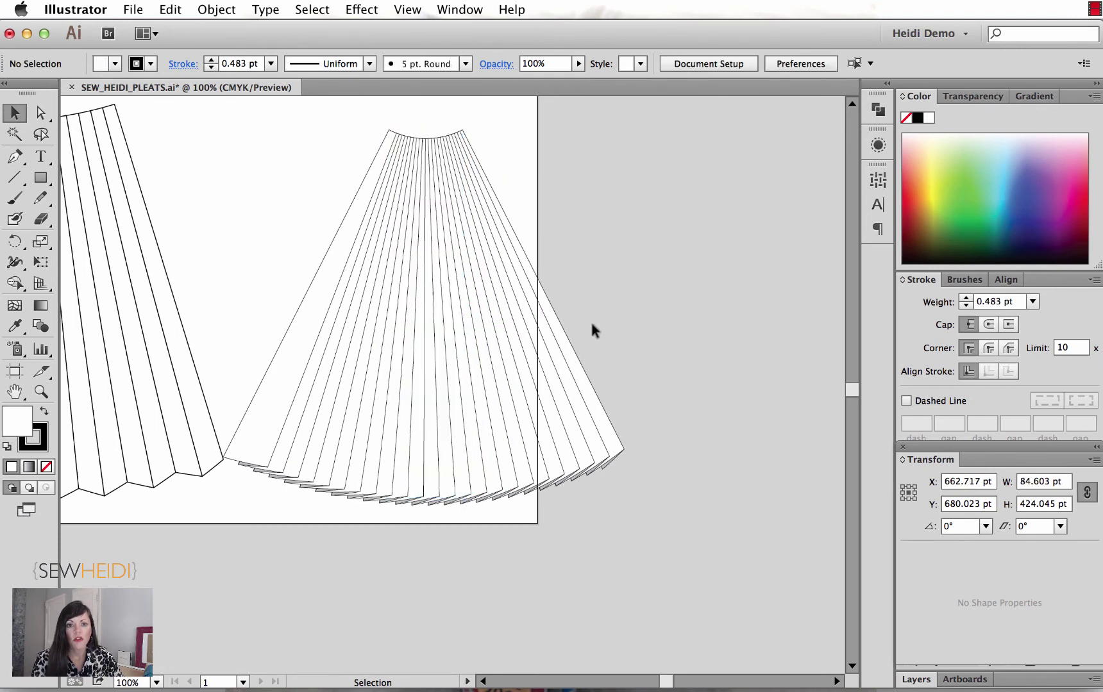
pyautogui.hscroll(-5, 667, 362)
pyautogui.scroll(1, 667, 362)
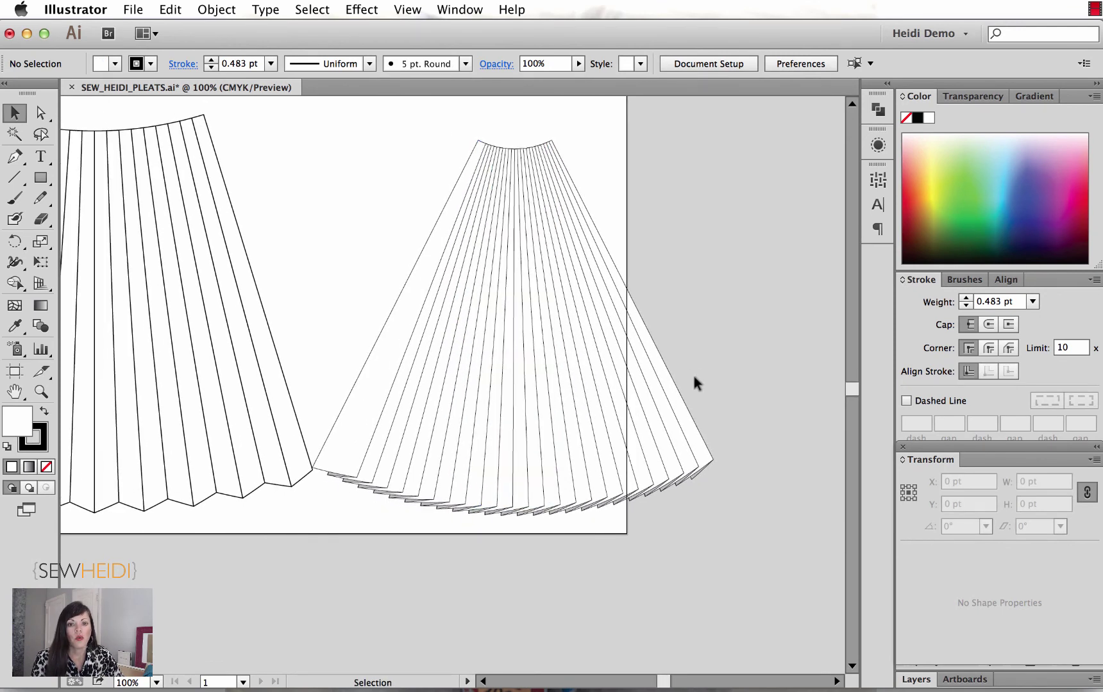
pyautogui.click(526, 331)
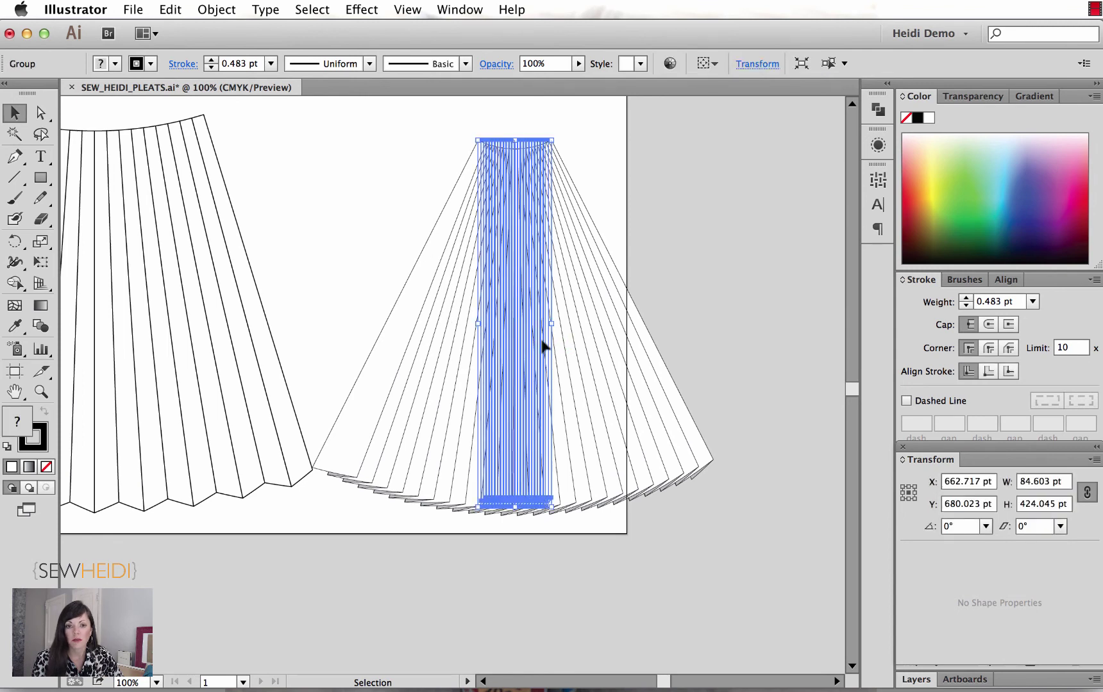
pyautogui.moveTo(552, 323)
pyautogui.mouseDown()
pyautogui.moveTo(593, 324)
pyautogui.moveTo(546, 325)
pyautogui.mouseUp()
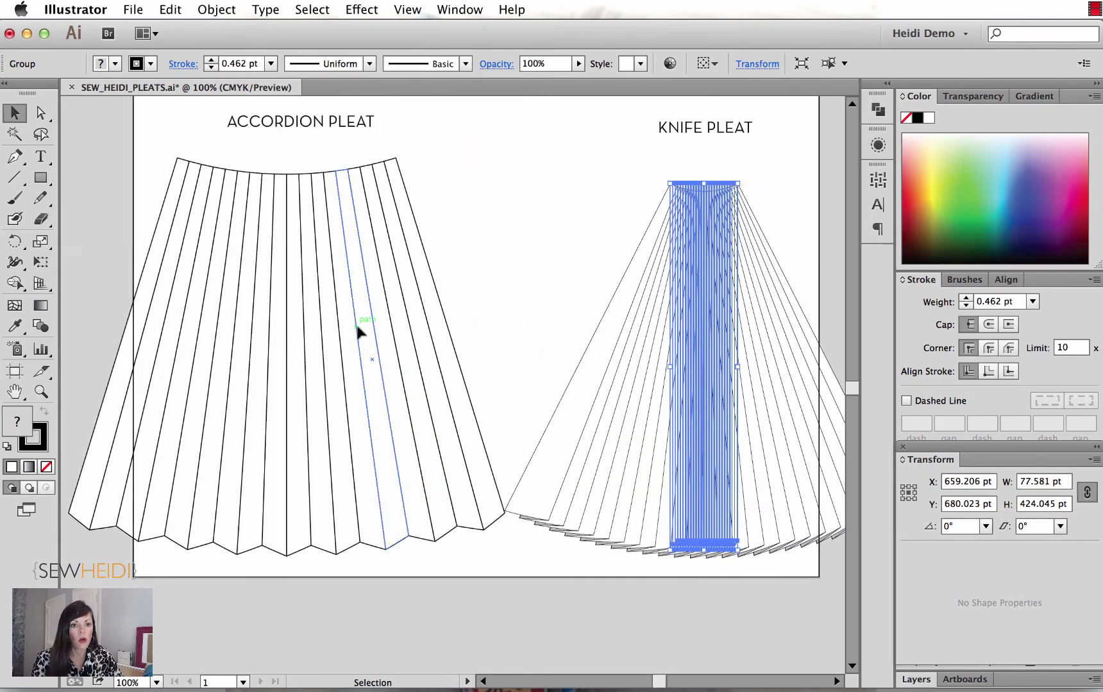
# Step: Make the accordion pleat skirt narrower by dragging its side handle
pyautogui.click(458, 351)
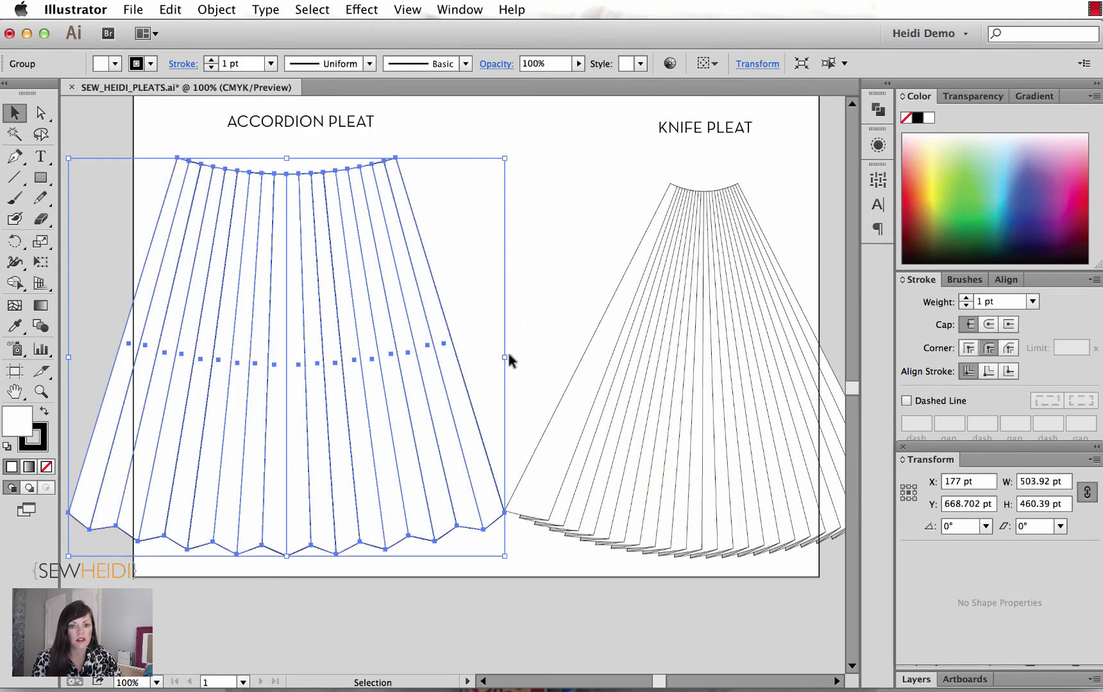
pyautogui.moveTo(510, 361); pyautogui.dragTo(332, 357)
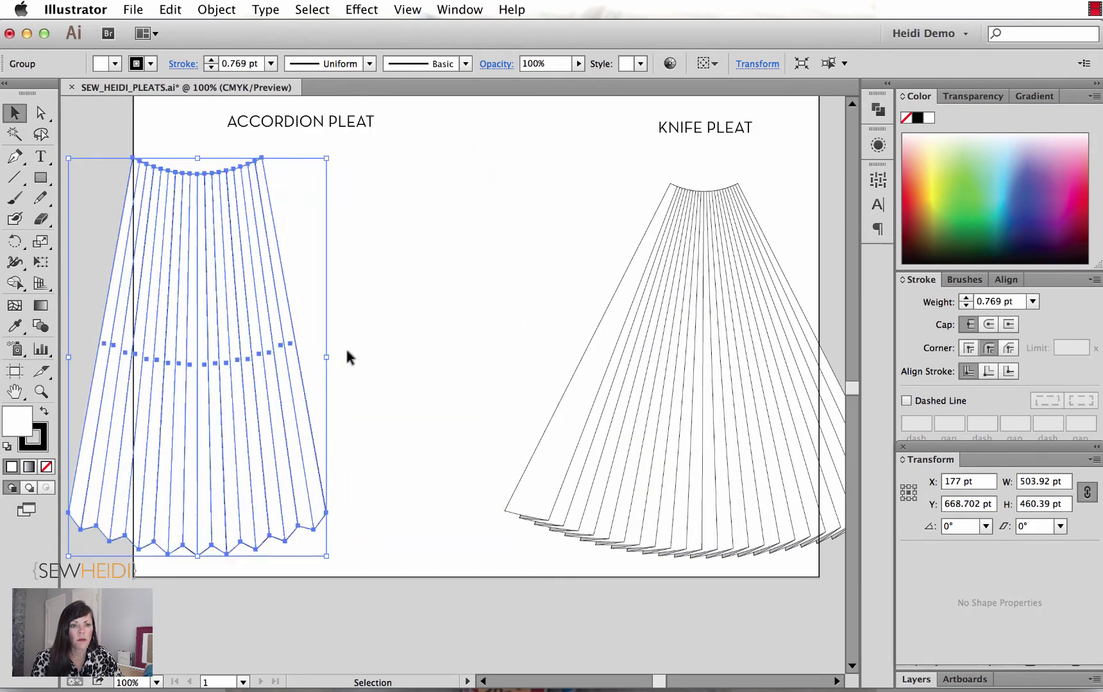
pyautogui.click(375, 343)
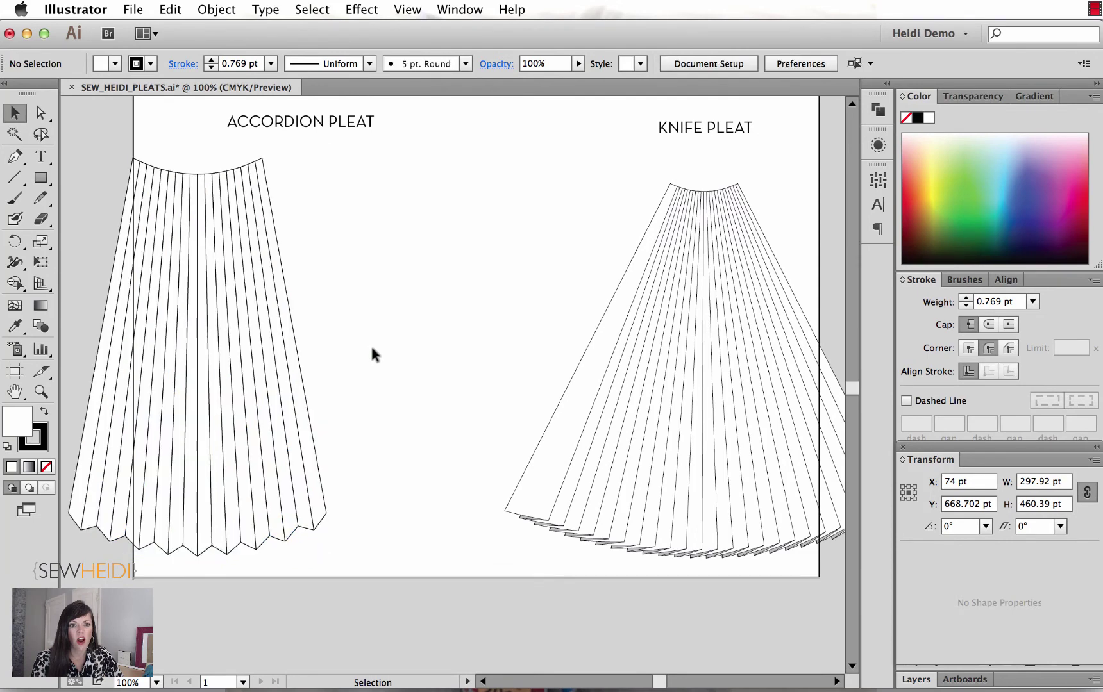
pyautogui.click(296, 332)
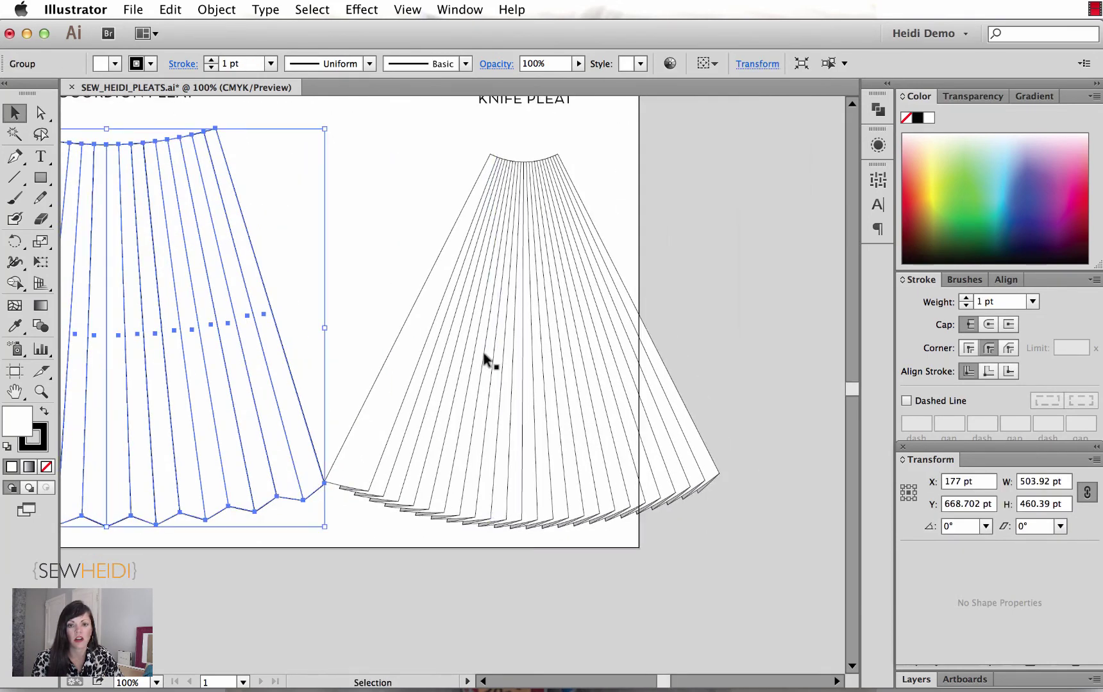
# Step: Widen the knife-pleat strip to 95.6 pt
pyautogui.click(517, 327)
pyautogui.moveTo(564, 334); pyautogui.dragTo(572, 335)
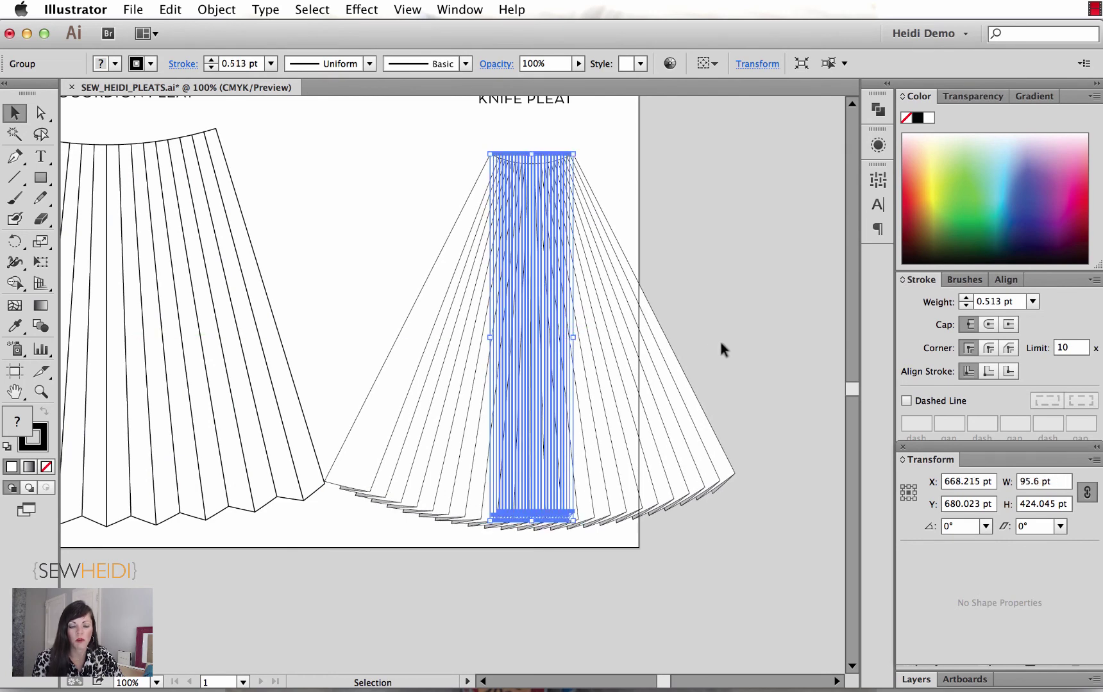
pyautogui.click(676, 377)
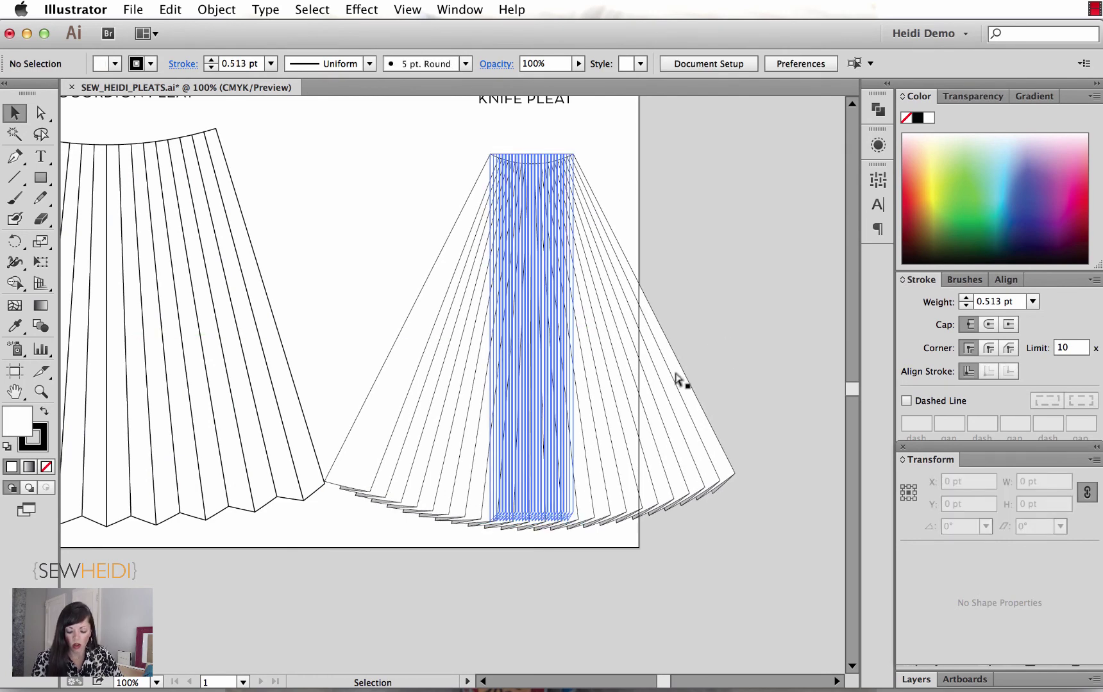
# Step: Option-drag a copy of the knife-pleat skirt to beside the artboard
pyautogui.press('super+minus')
pyautogui.click(515, 376)
pyautogui.hscroll(5, 514, 376)
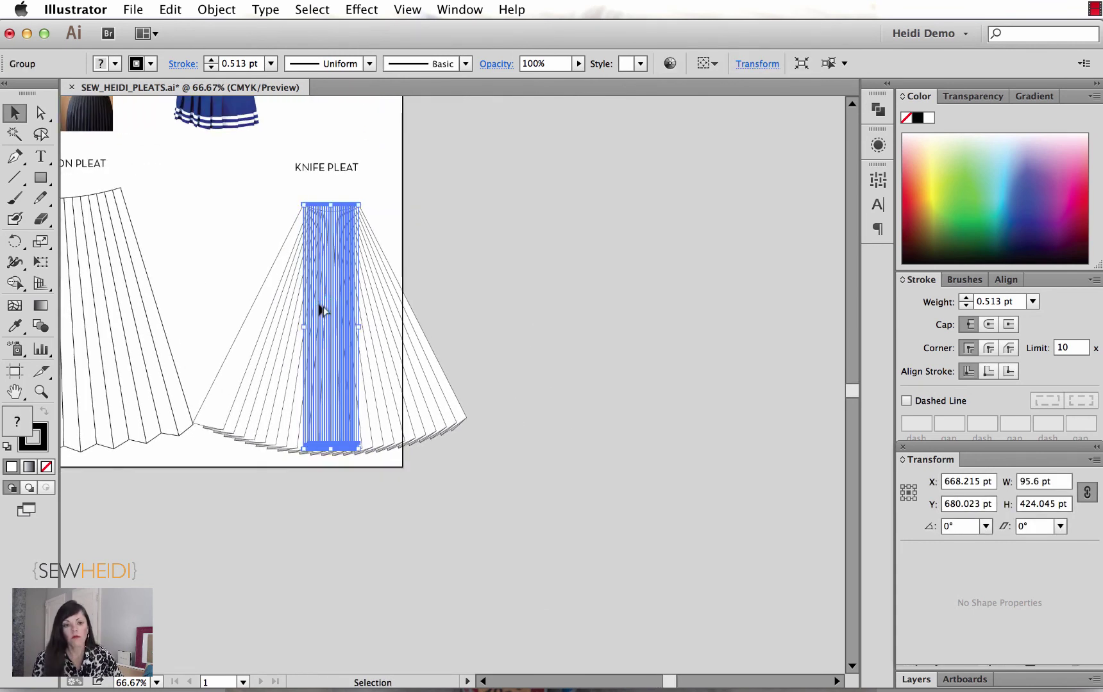
pyautogui.moveTo(323, 311); pyautogui.dragTo(740, 275)
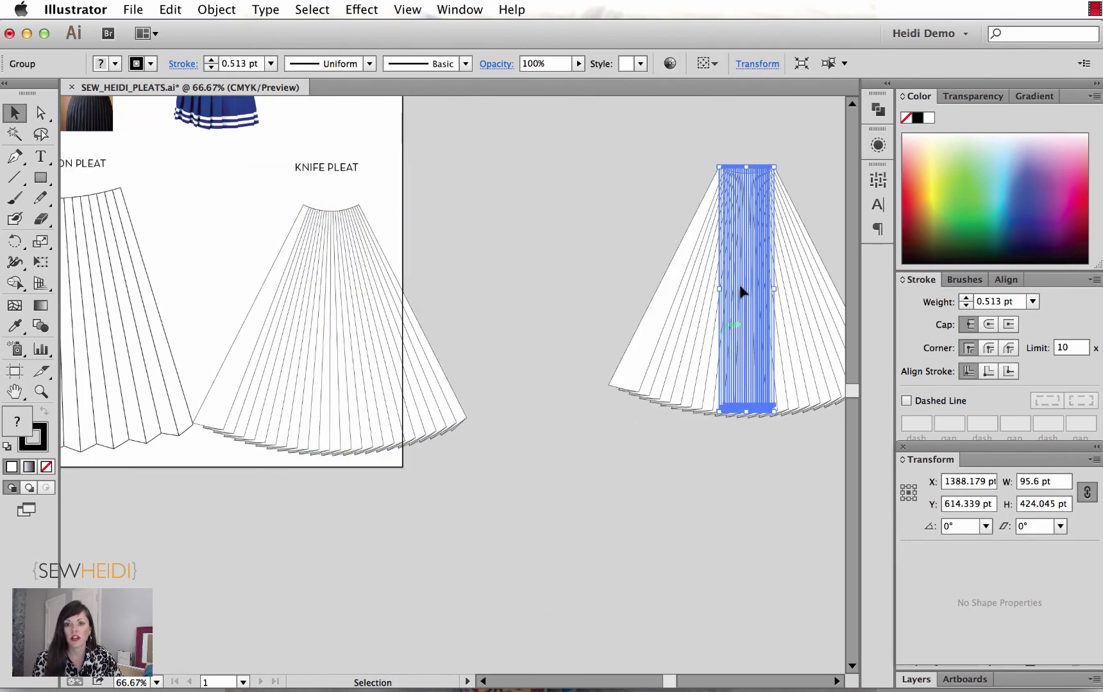
# Step: Expand the original knife-pleat skirt's arc warp into plain editable paths
pyautogui.click(752, 522)
pyautogui.click(754, 260)
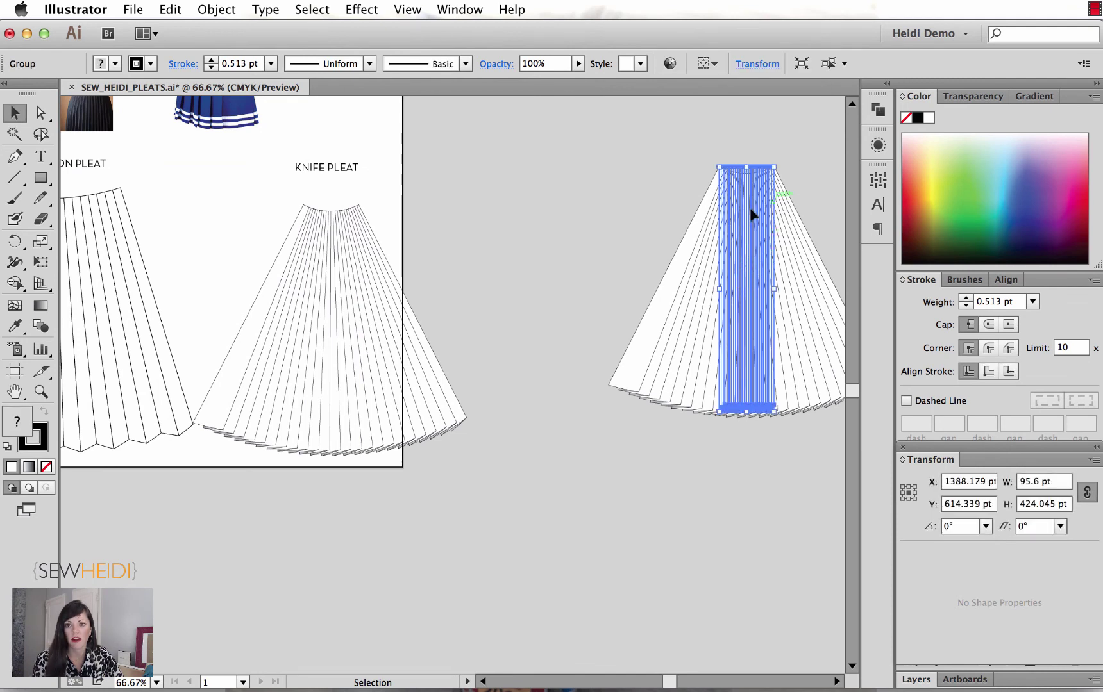
pyautogui.moveTo(753, 215); pyautogui.dragTo(338, 253)
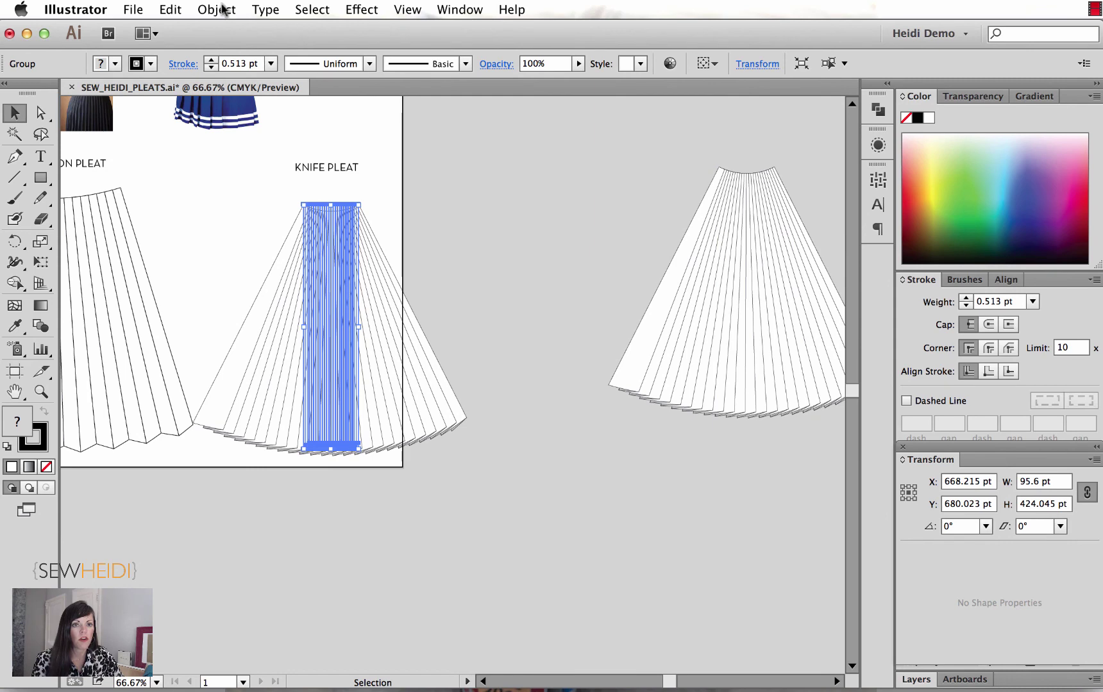
pyautogui.click(218, 9)
pyautogui.click(246, 200)
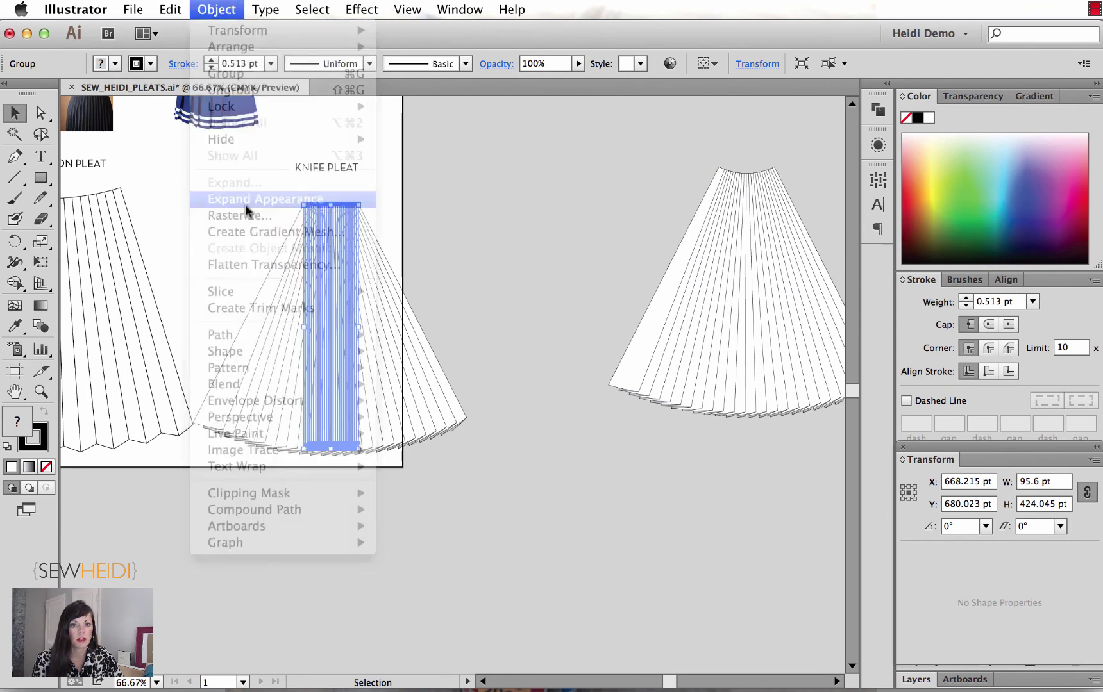
pyautogui.click(446, 187)
pyautogui.press('z')
pyautogui.moveTo(221, 197); pyautogui.dragTo(517, 451)
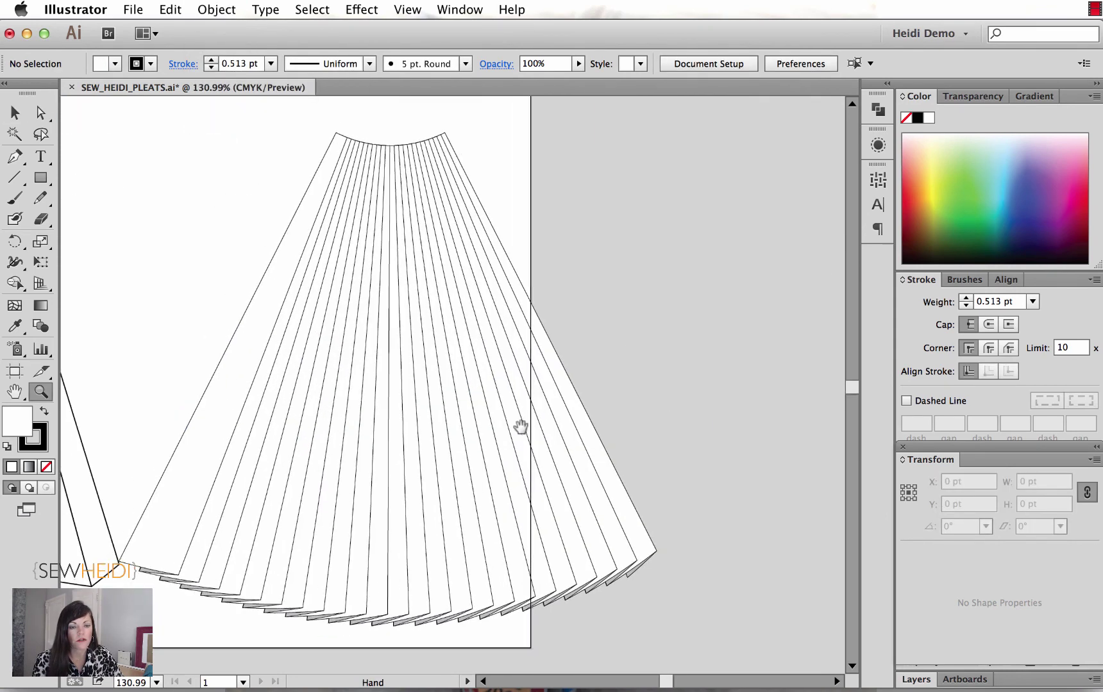
pyautogui.press('v')
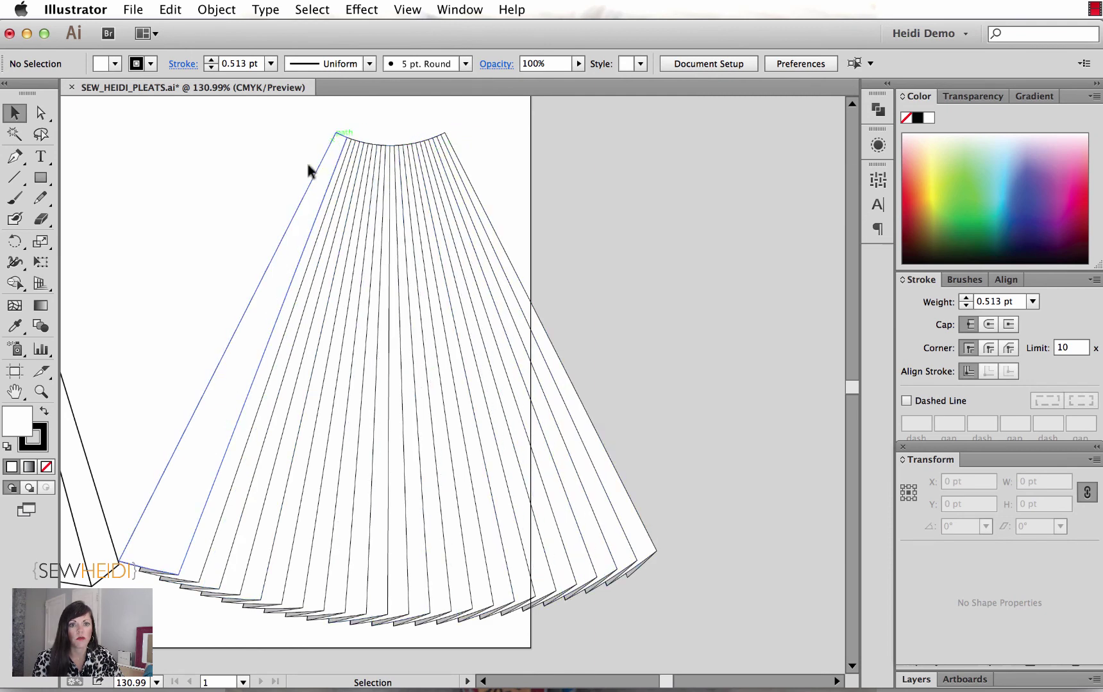
# Step: Flatten the copied skirt's Arc warp bend to -27%
pyautogui.press('super+minus')
pyautogui.press('super+minus')
pyautogui.scroll(5, 258, 179)
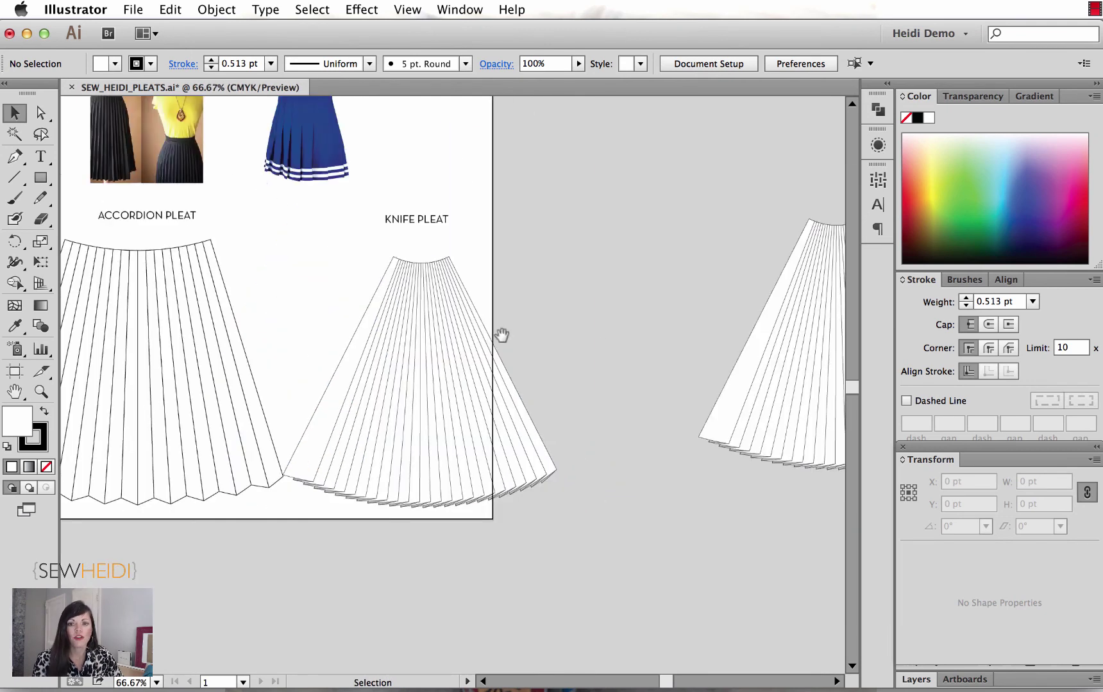
pyautogui.hscroll(5, 502, 334)
pyautogui.click(677, 258)
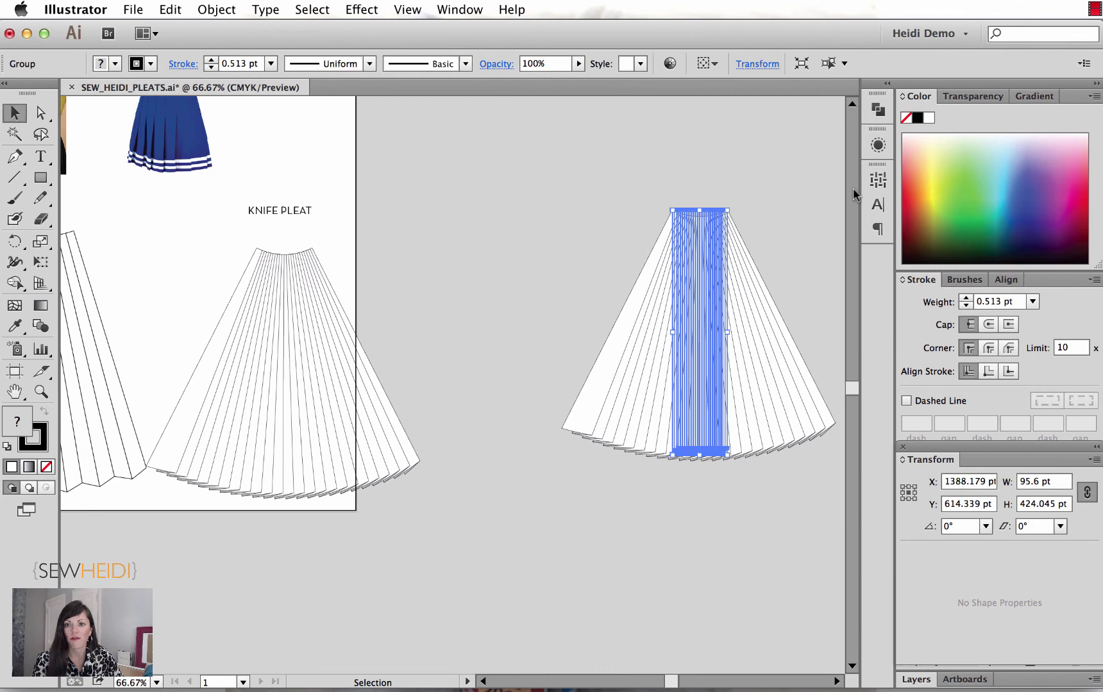
pyautogui.click(876, 146)
pyautogui.click(719, 179)
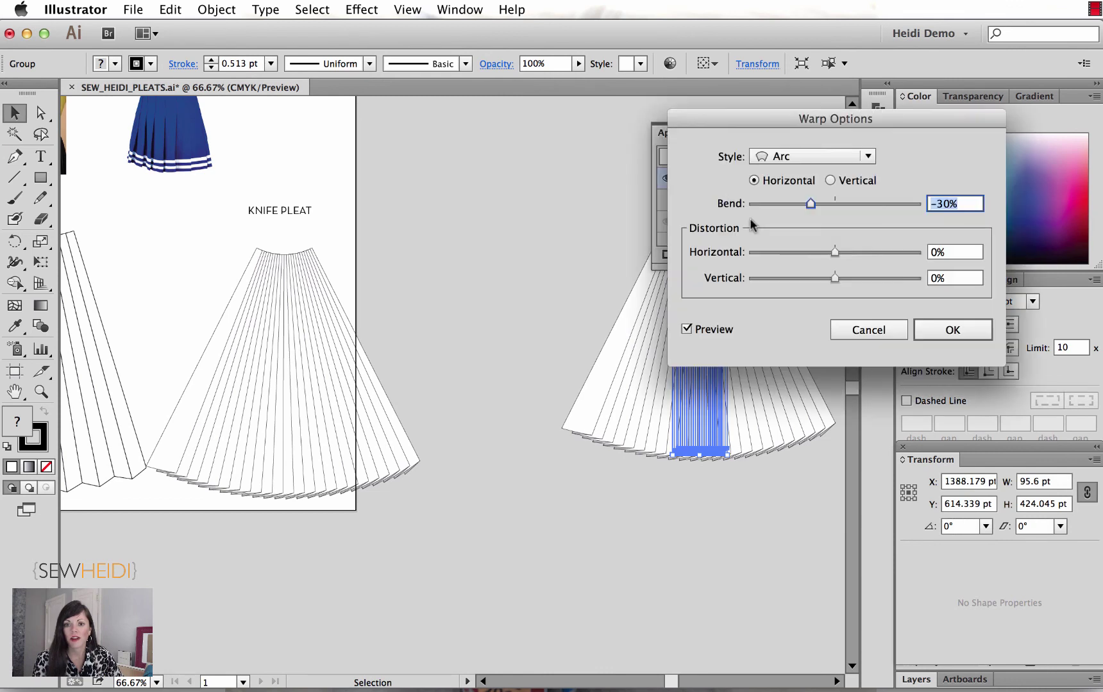
pyautogui.press('Up')
pyautogui.press('Up')
pyautogui.press('Up')
pyautogui.press('Up')
pyautogui.press('Up')
pyautogui.press('Up')
pyautogui.press('Up')
pyautogui.press('Up')
pyautogui.press('Up')
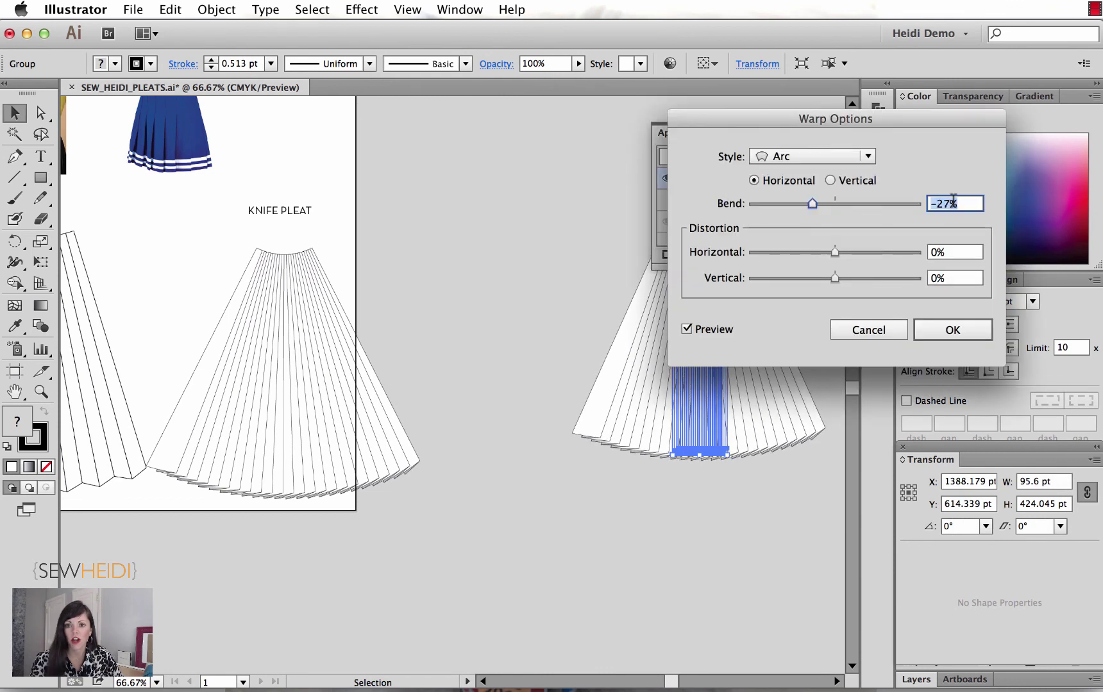
pyautogui.click(952, 328)
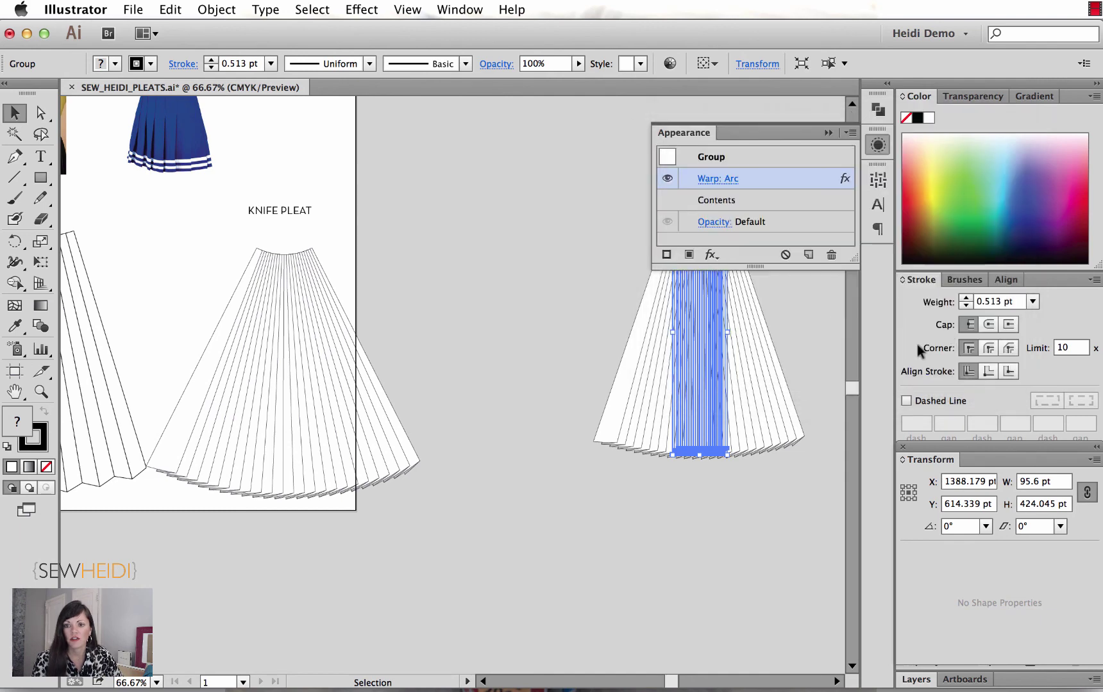
# Step: Move the copied skirt left toward the artboard and stretch it wider
pyautogui.click(621, 297)
pyautogui.moveTo(621, 297); pyautogui.dragTo(566, 323)
pyautogui.click(619, 316)
pyautogui.click(546, 320)
pyautogui.click(647, 337)
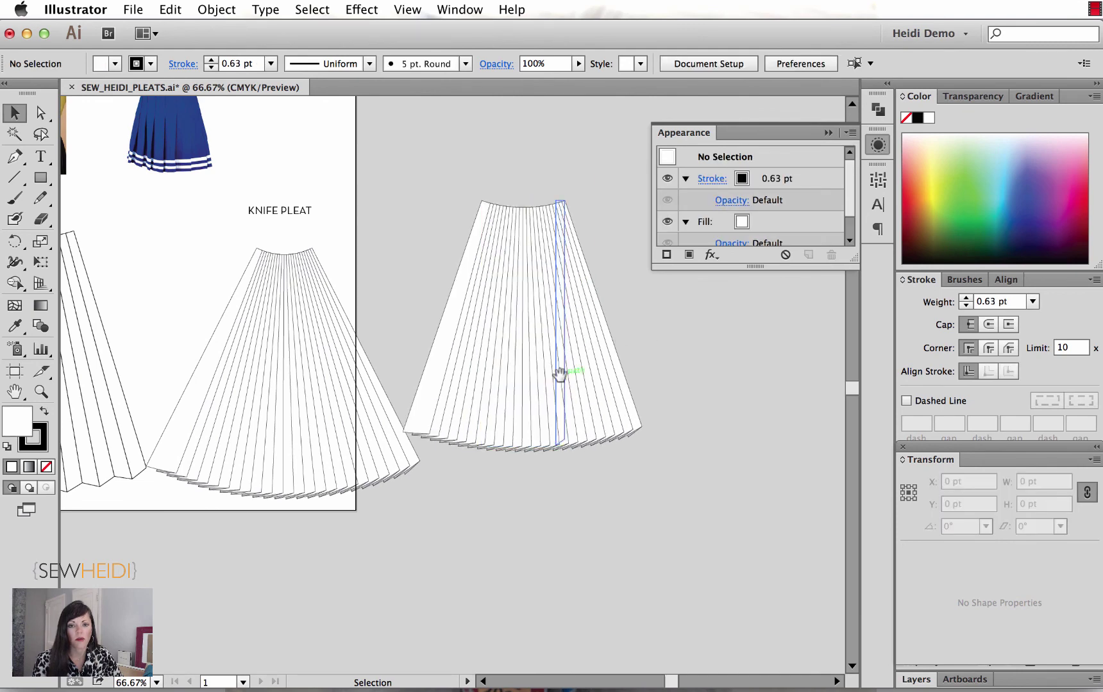
pyautogui.hscroll(-10, 561, 374)
pyautogui.scroll(2, 561, 374)
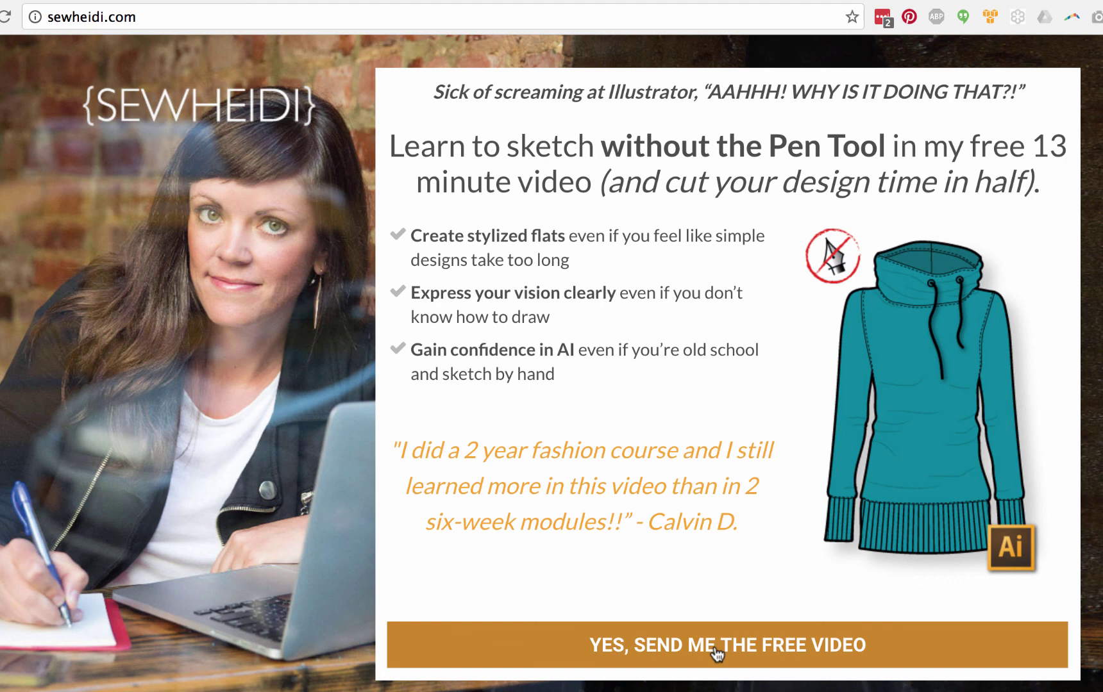
# Step: Fill the sewheidi.com free-video sign-up form with an e-mail address and first name, then submit
pyautogui.click(714, 645)
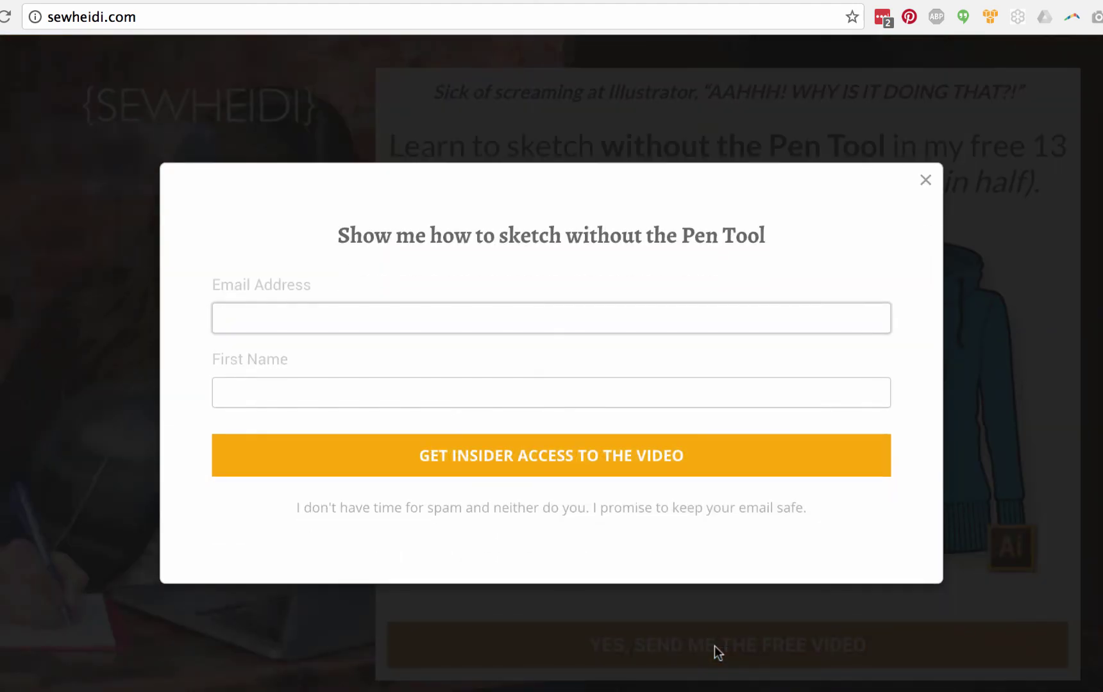
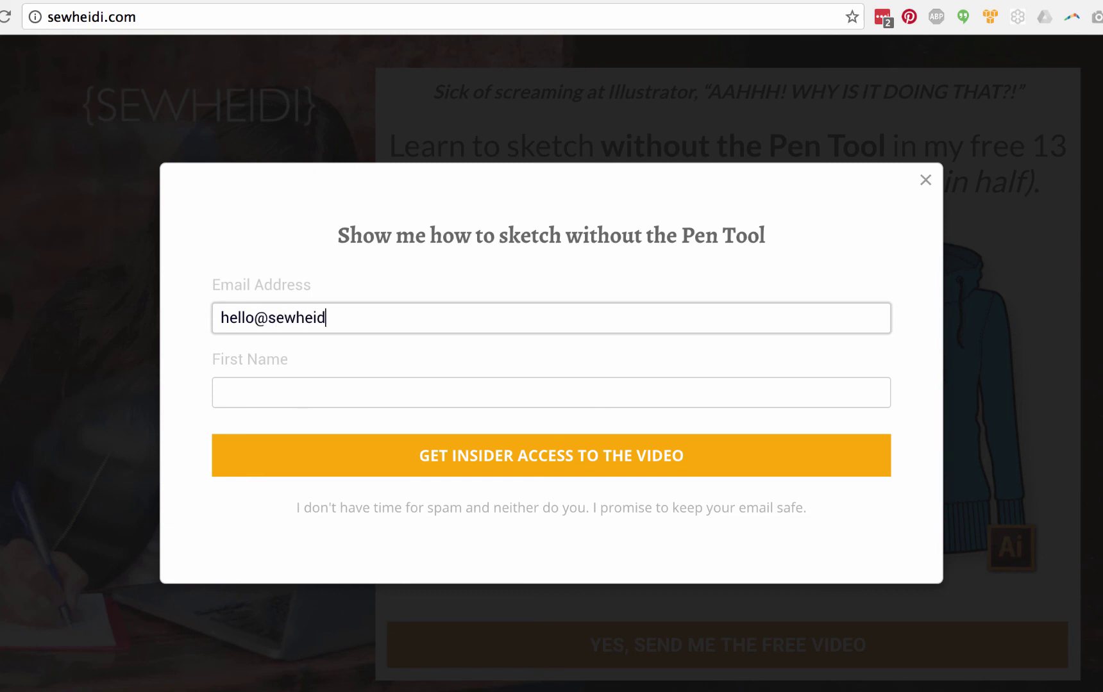
pyautogui.click(231, 392)
pyautogui.write('h')
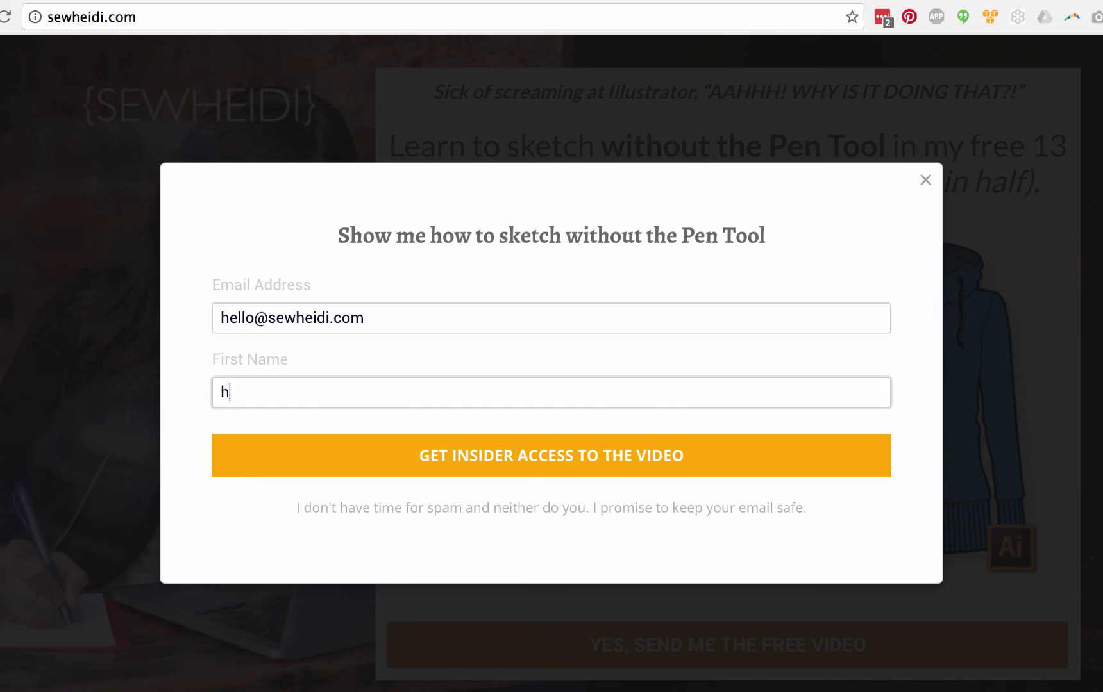
pyautogui.write('eidi')
pyautogui.click(603, 463)
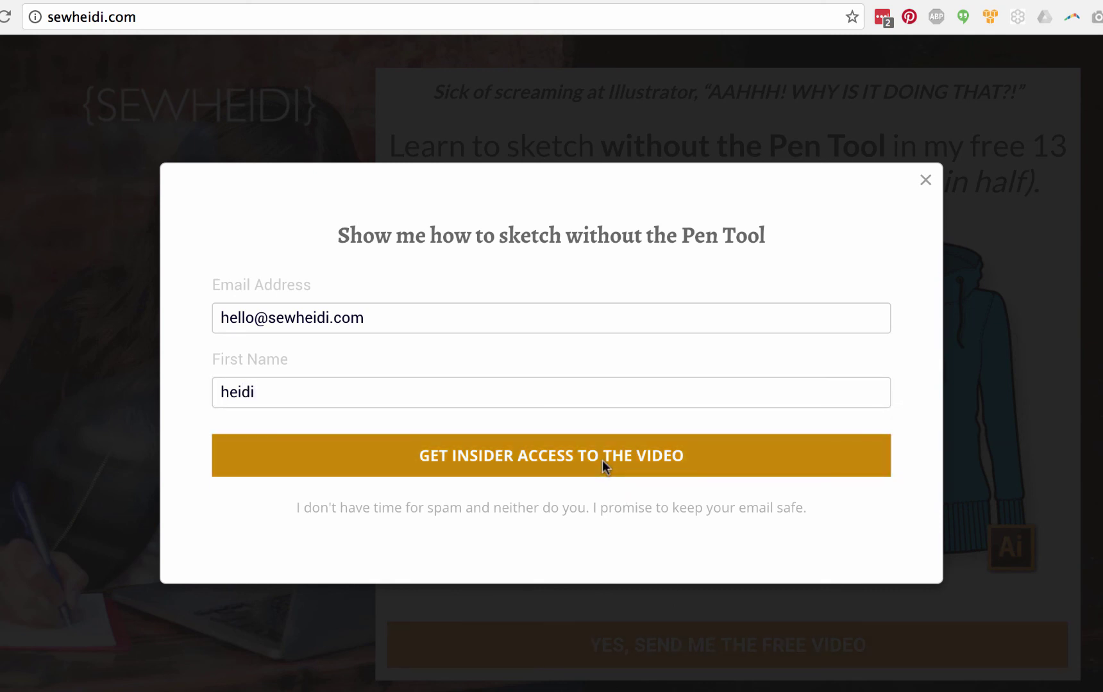